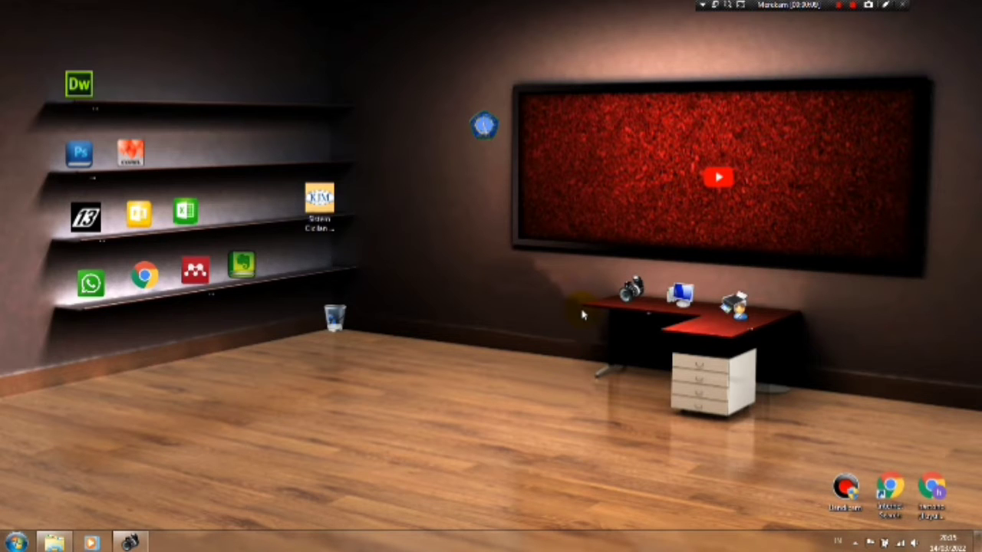
# Launch the Sistem Cicilan Motor KJM desktop shortcut to open the Kiel Jaya Mandiri login page
pyautogui.click(330, 214)
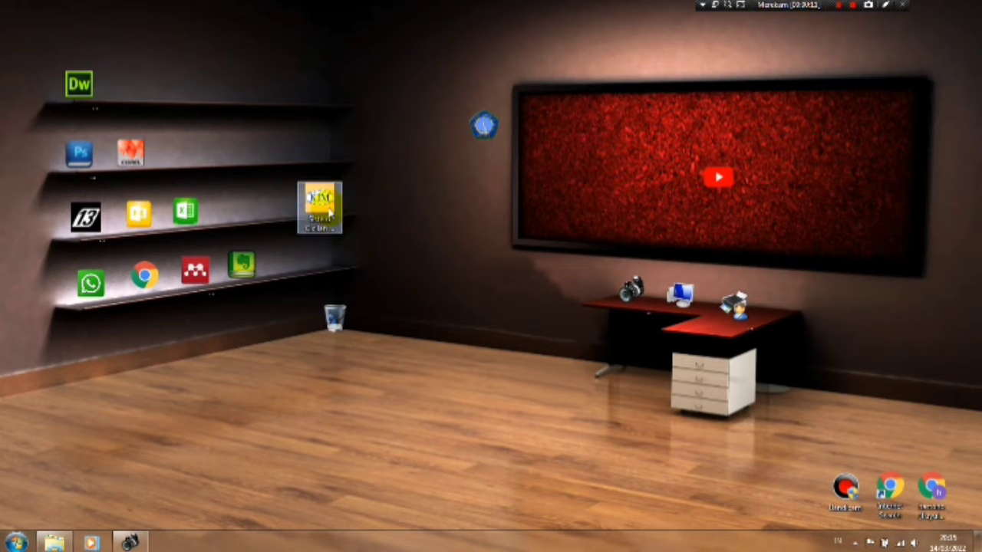
pyautogui.click(329, 204)
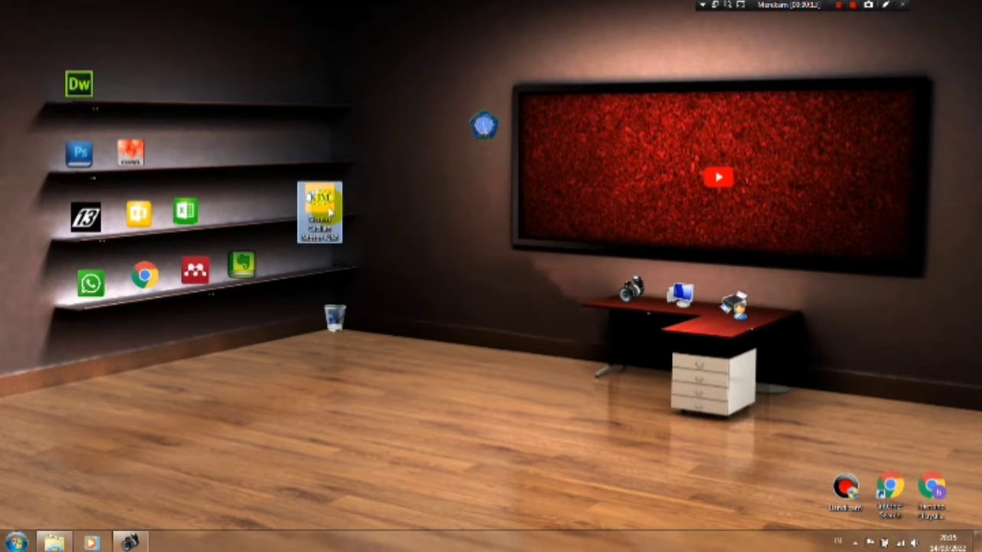
pyautogui.doubleClick(330, 209)
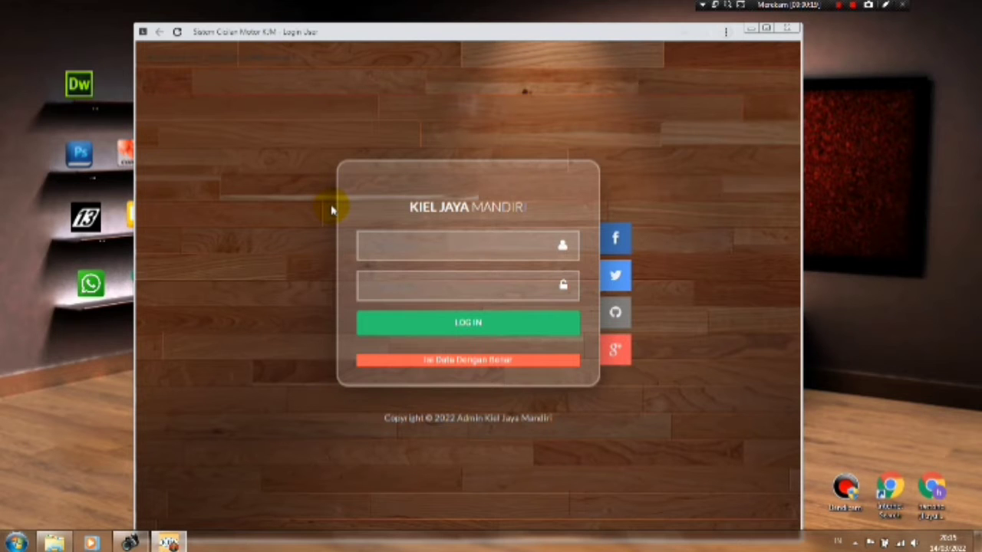
# Log in with the saved username suggestion and the autofilled password
pyautogui.click(385, 245)
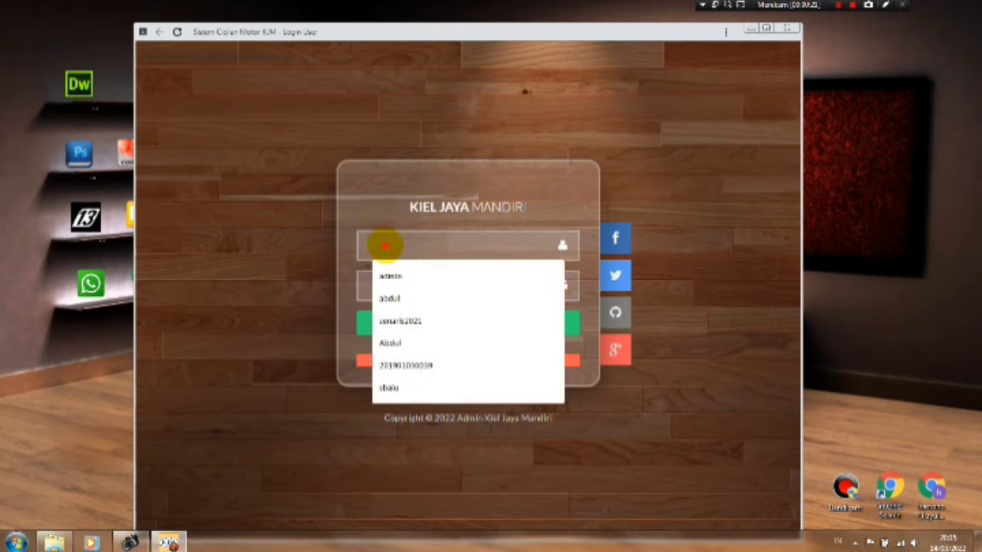
pyautogui.write('abdul')
pyautogui.click(383, 246)
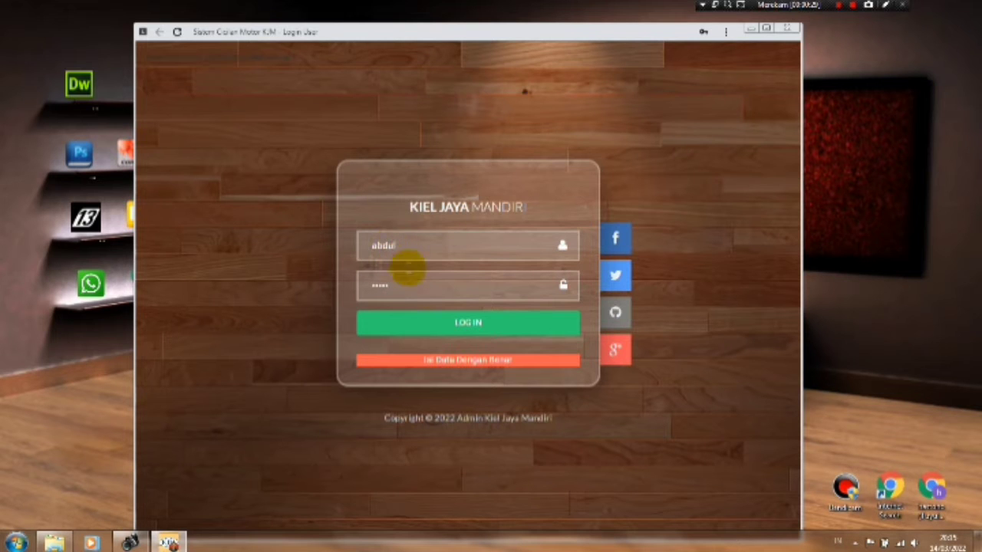
pyautogui.click(445, 322)
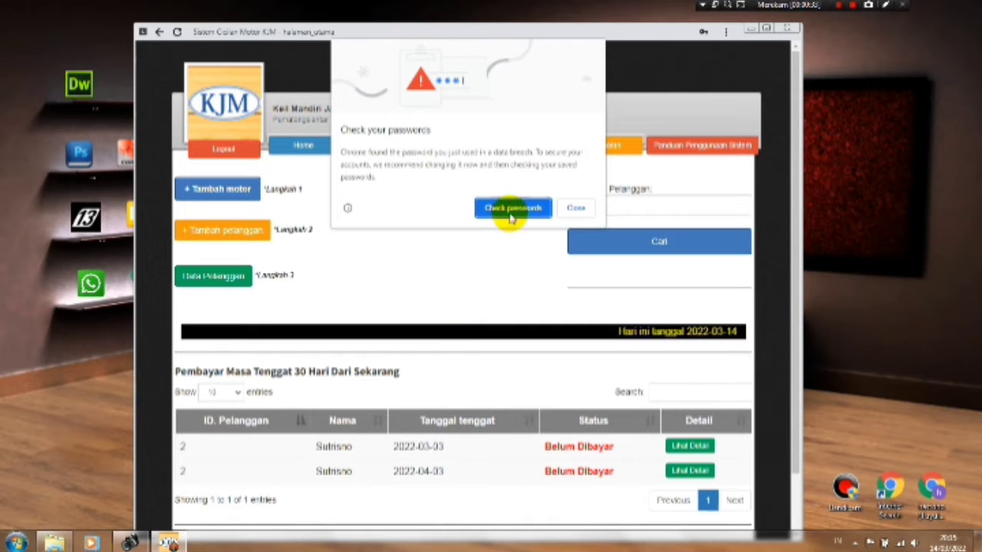
# Dismiss Chrome's password warning, decline saving the password, and highlight the first due-payment row
pyautogui.click(580, 209)
pyautogui.click(707, 206)
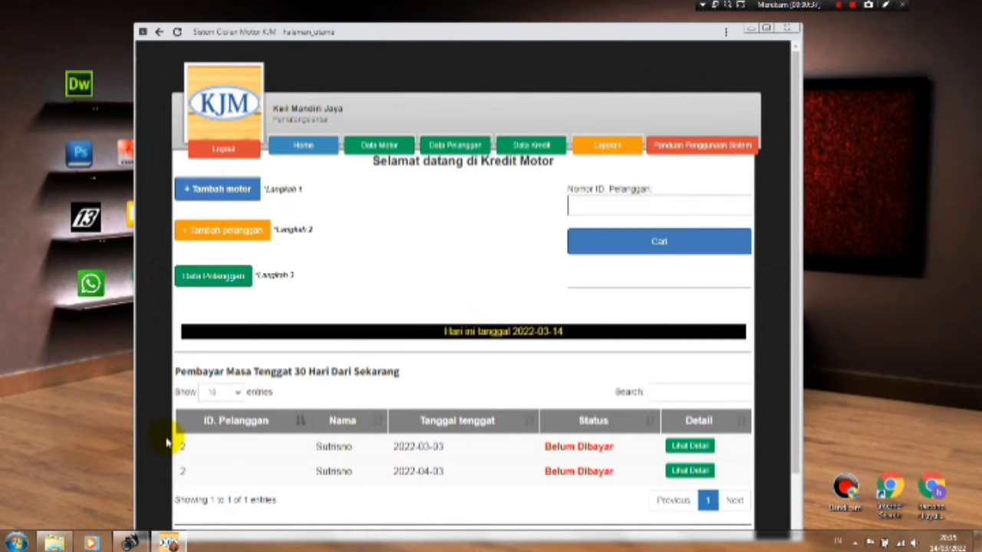
pyautogui.moveTo(330, 447); pyautogui.dragTo(548, 452)
pyautogui.click(574, 456)
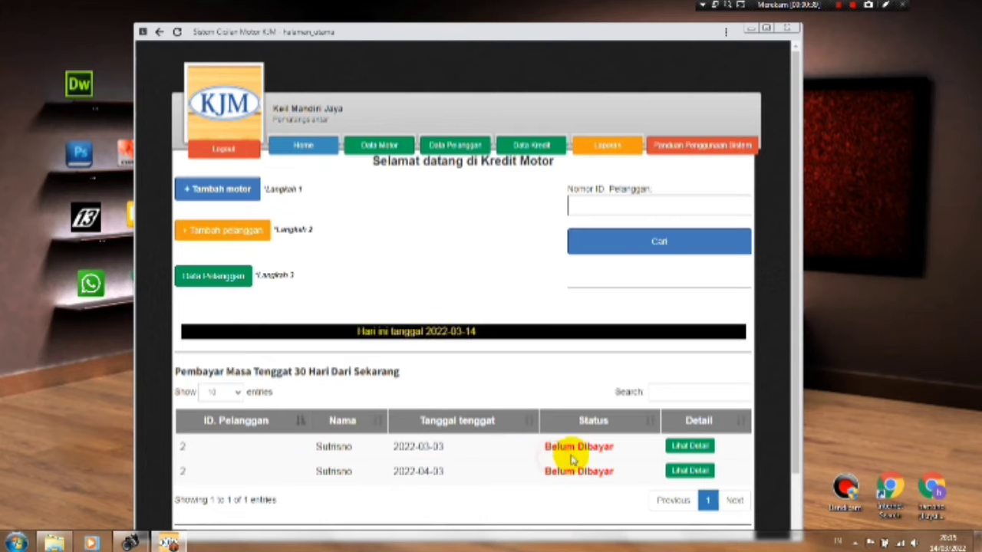
pyautogui.click(610, 468)
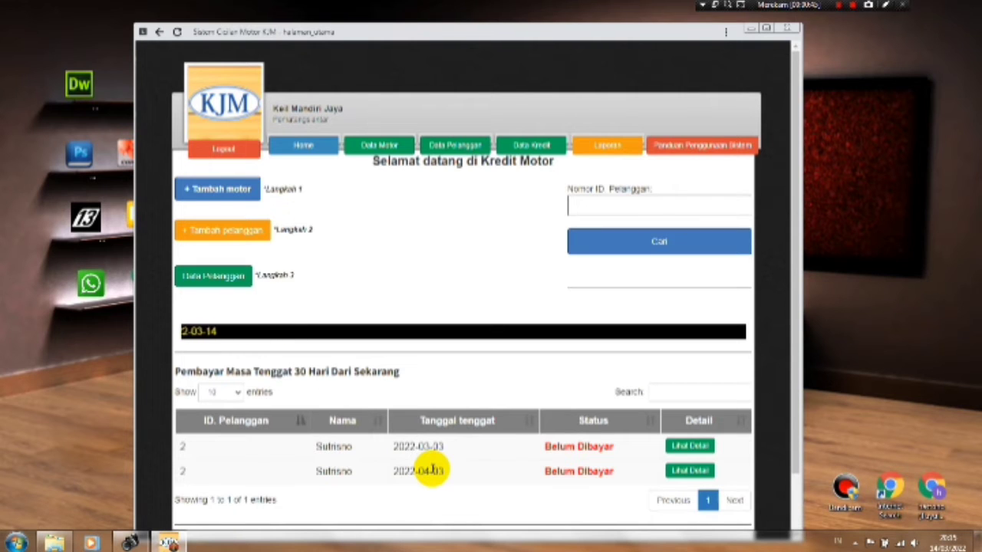
# Highlight the 30-day due payments heading and its 30-day period
pyautogui.moveTo(410, 374); pyautogui.dragTo(147, 380)
pyautogui.click(350, 375)
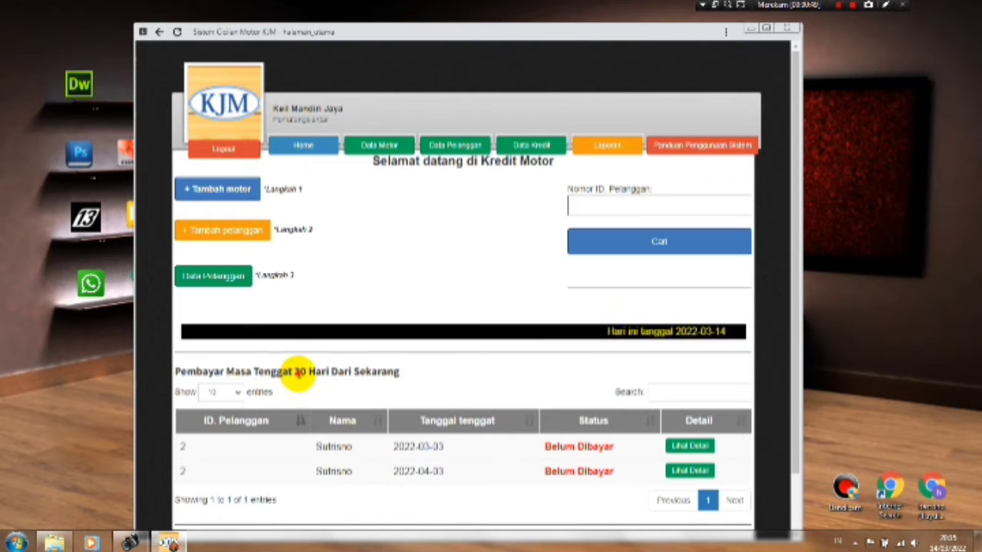
pyautogui.moveTo(295, 373); pyautogui.dragTo(343, 374)
pyautogui.click(384, 376)
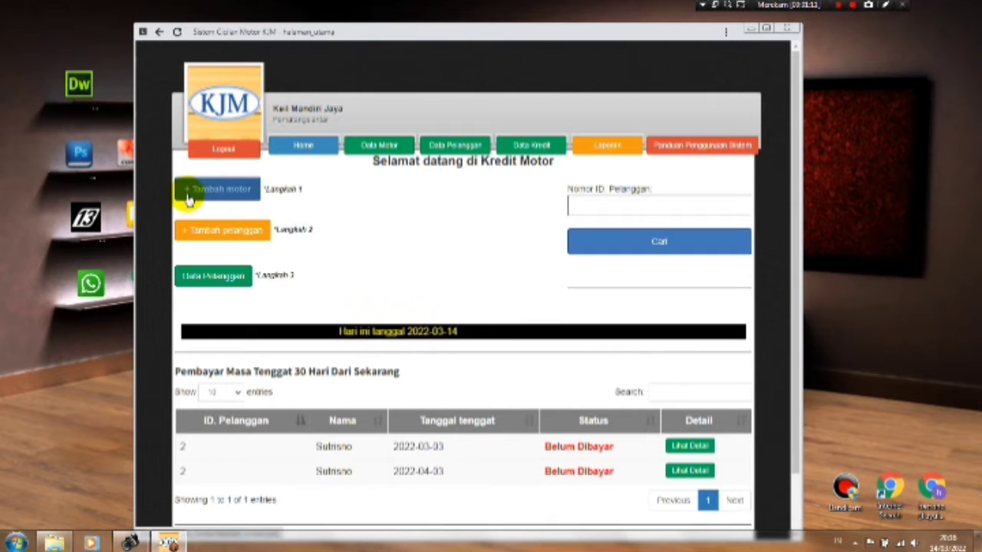
# Start a new motor entry: brand HONDA, name N-Max, colour Hitam, year 2021
pyautogui.click(226, 192)
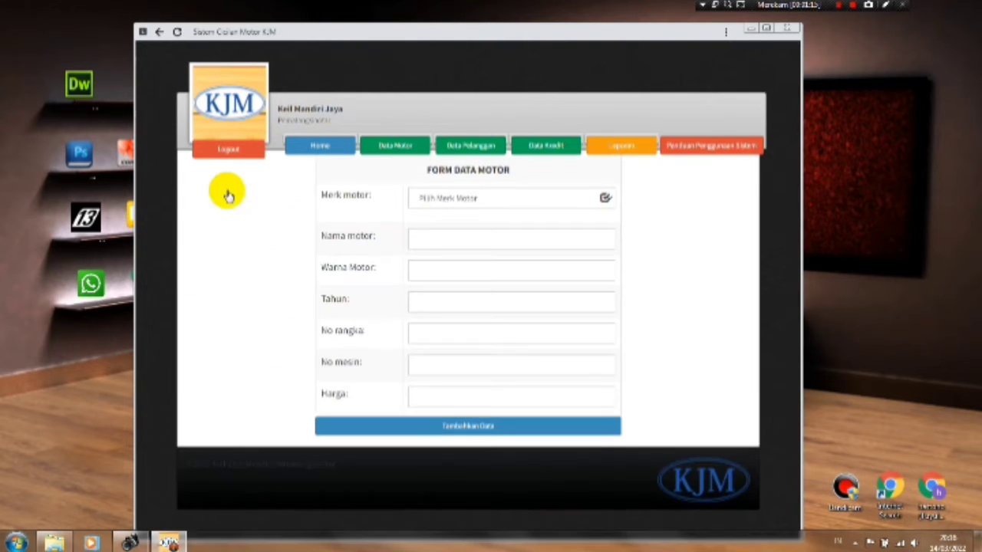
pyautogui.click(548, 200)
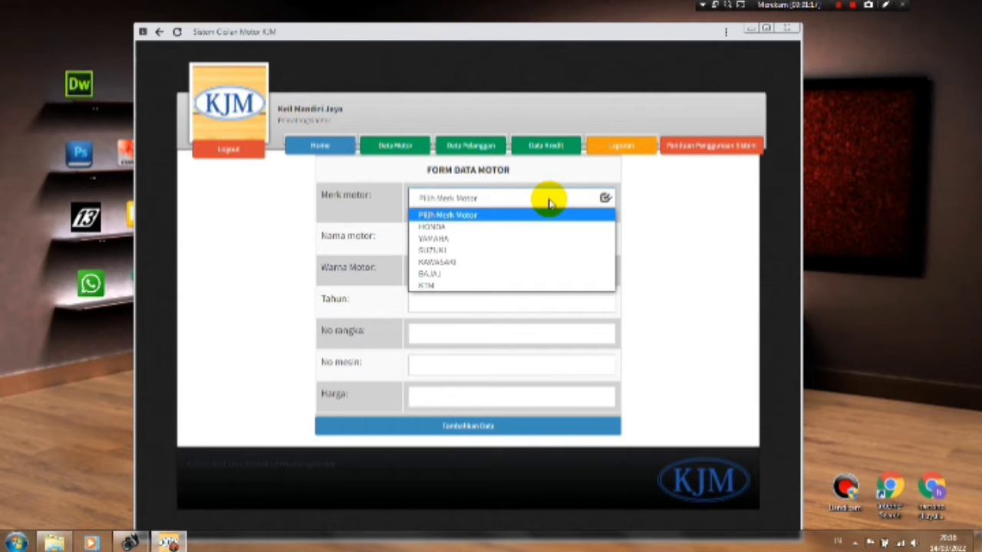
pyautogui.click(494, 227)
pyautogui.click(486, 236)
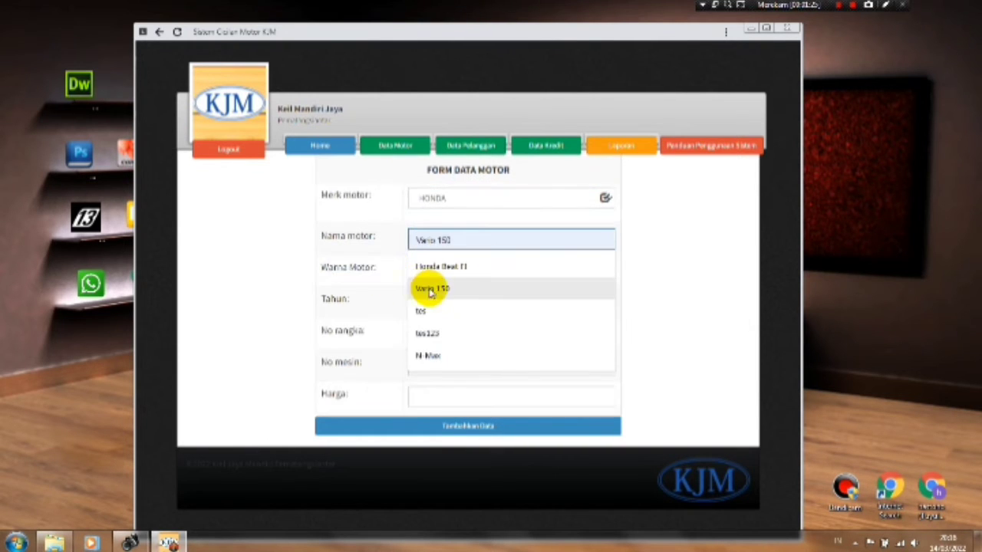
pyautogui.click(448, 355)
pyautogui.click(446, 272)
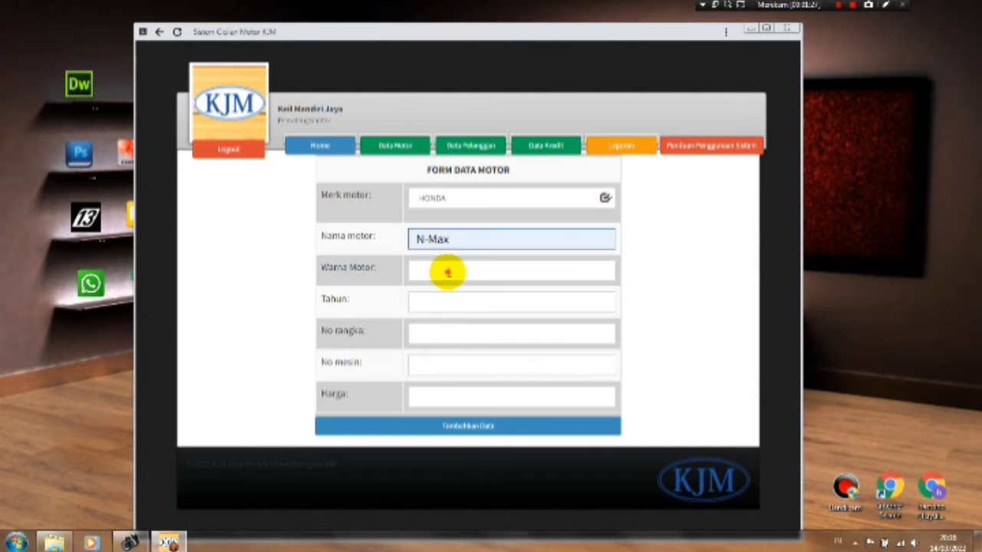
pyautogui.click(448, 298)
pyautogui.click(446, 302)
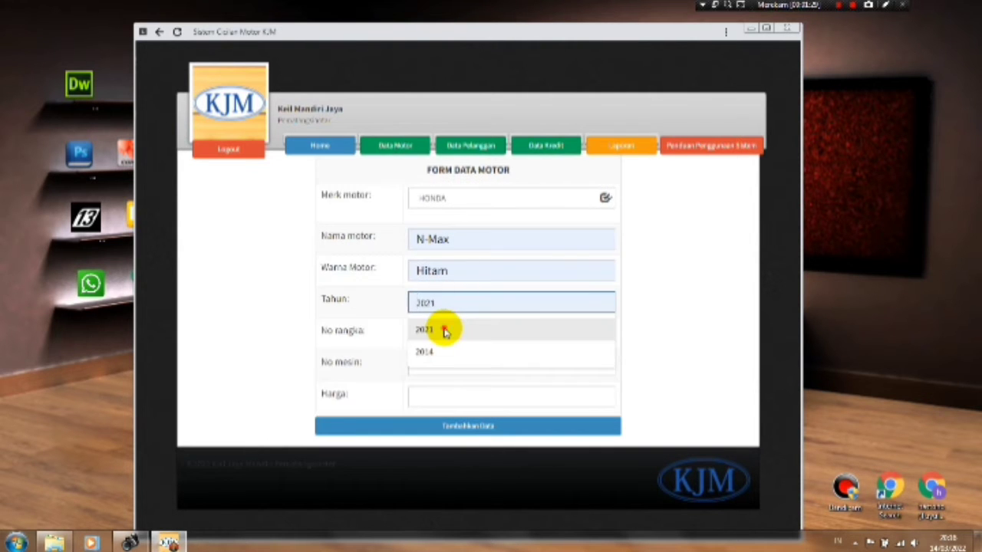
pyautogui.click(438, 331)
pyautogui.click(437, 331)
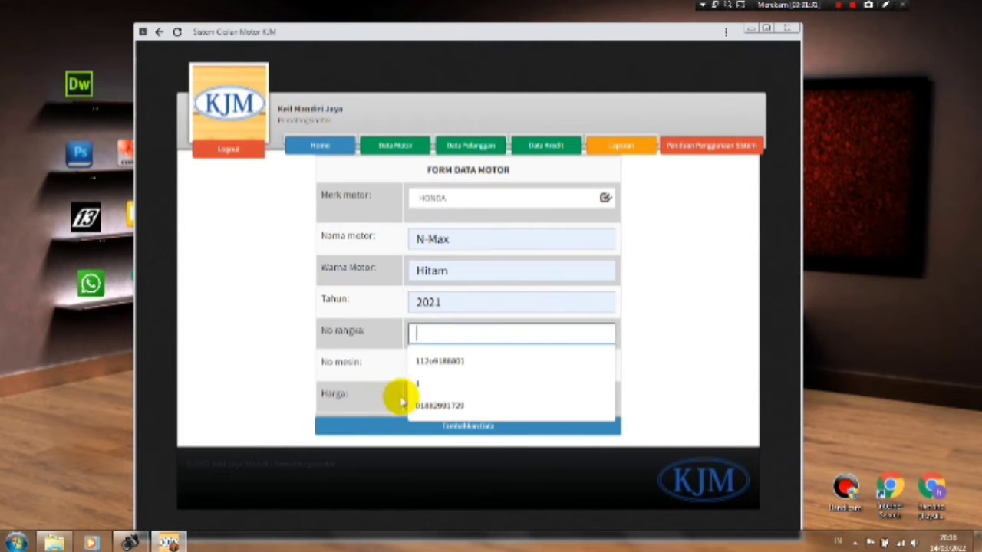
pyautogui.click(418, 405)
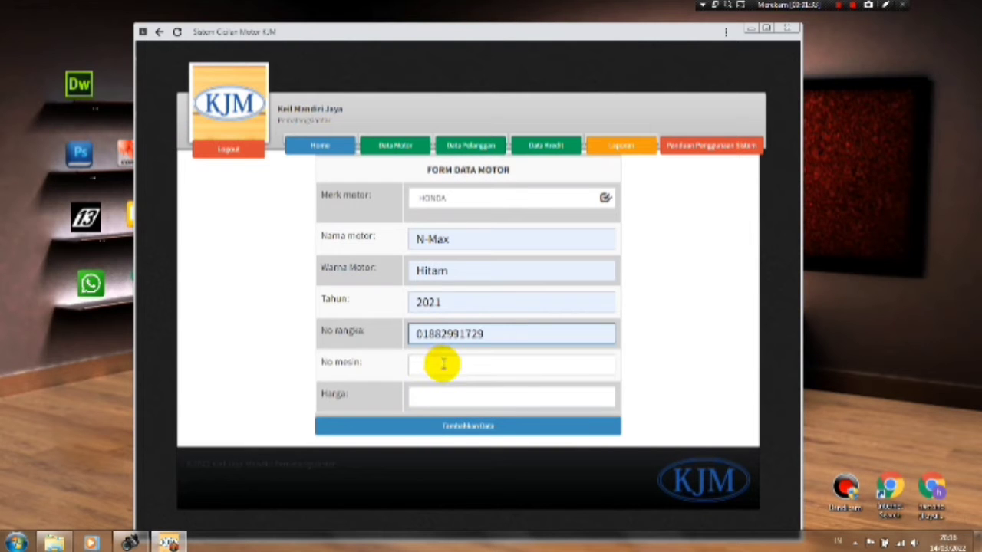
pyautogui.click(444, 364)
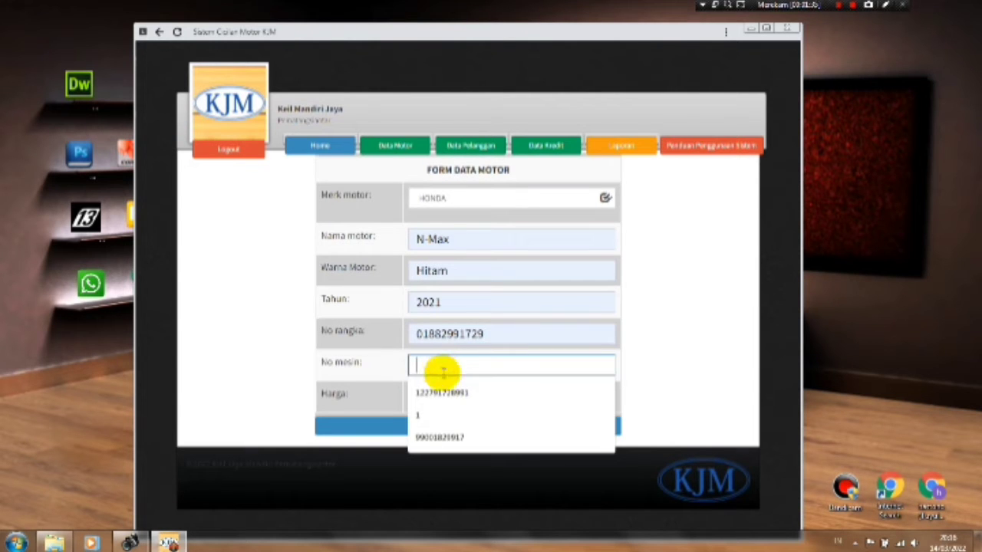
pyautogui.click(440, 393)
pyautogui.click(446, 397)
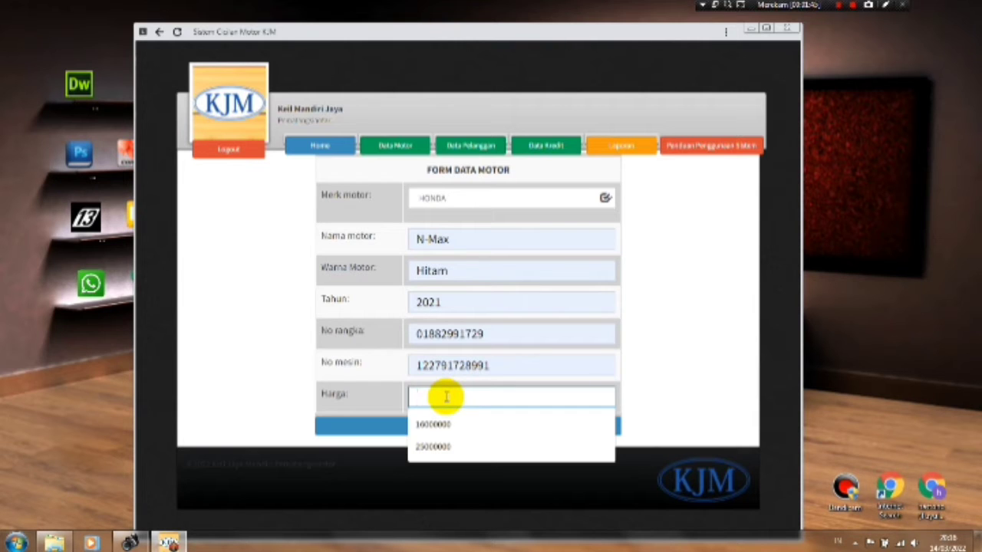
pyautogui.click(426, 449)
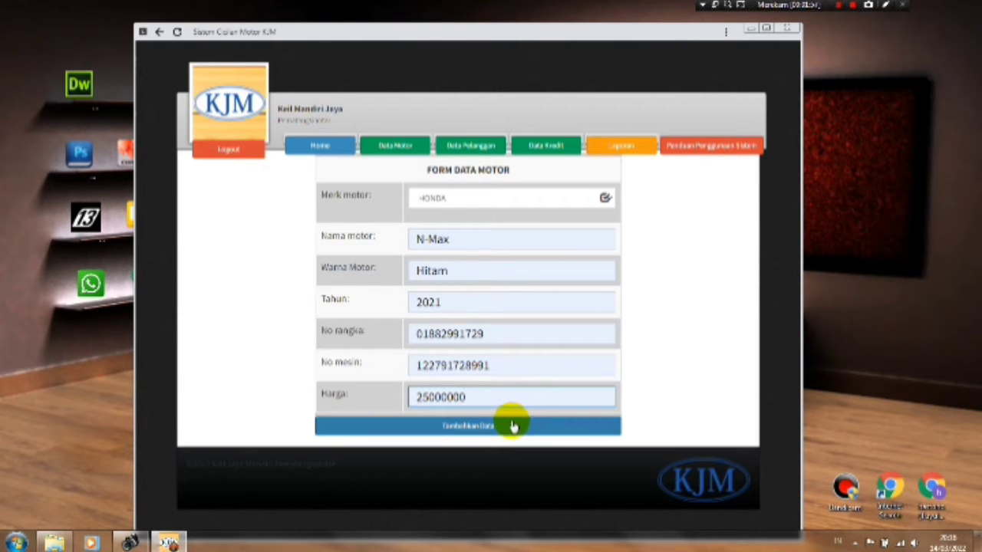
# Save the new motor to stock and go back to the home page
pyautogui.moveTo(412, 397); pyautogui.dragTo(464, 395)
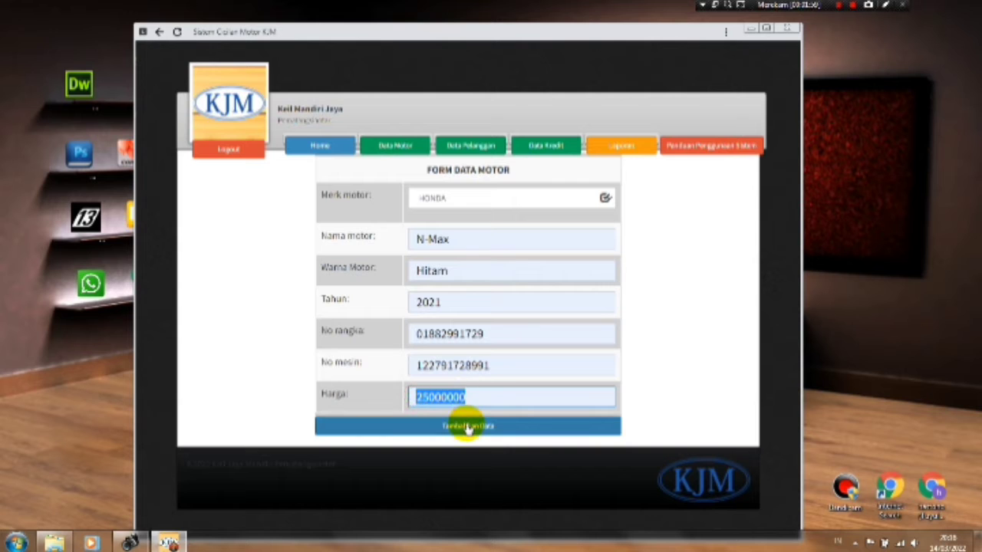
pyautogui.click(468, 428)
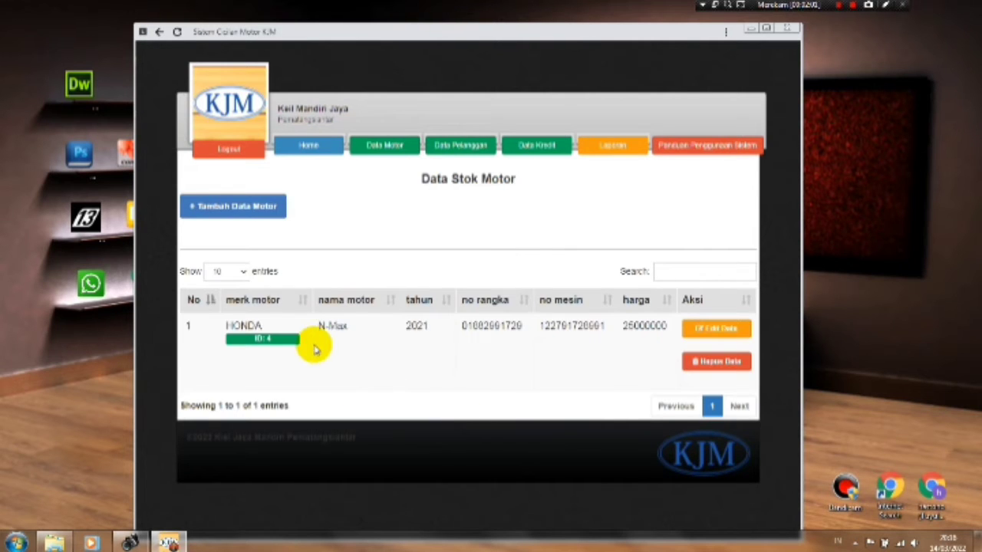
pyautogui.moveTo(355, 328); pyautogui.dragTo(466, 344)
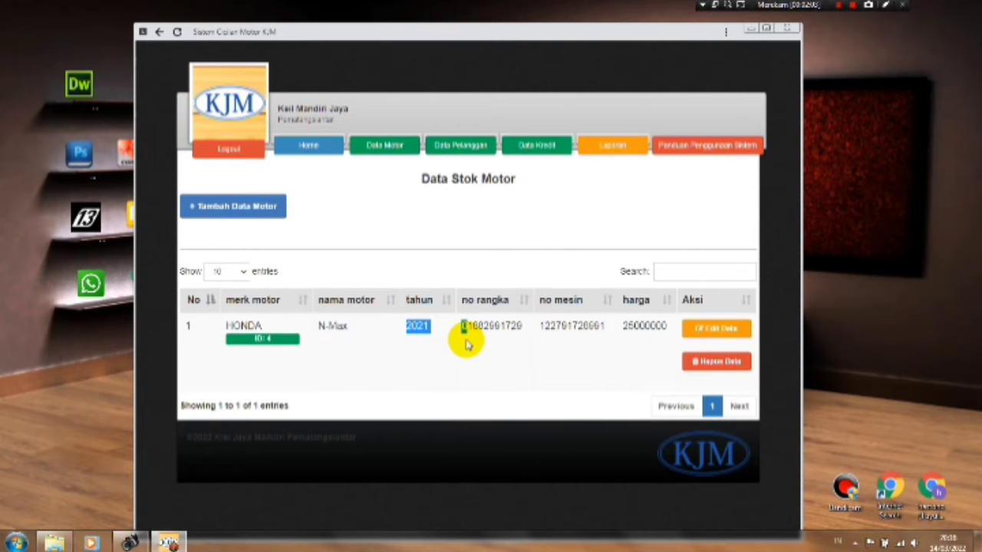
pyautogui.click(313, 146)
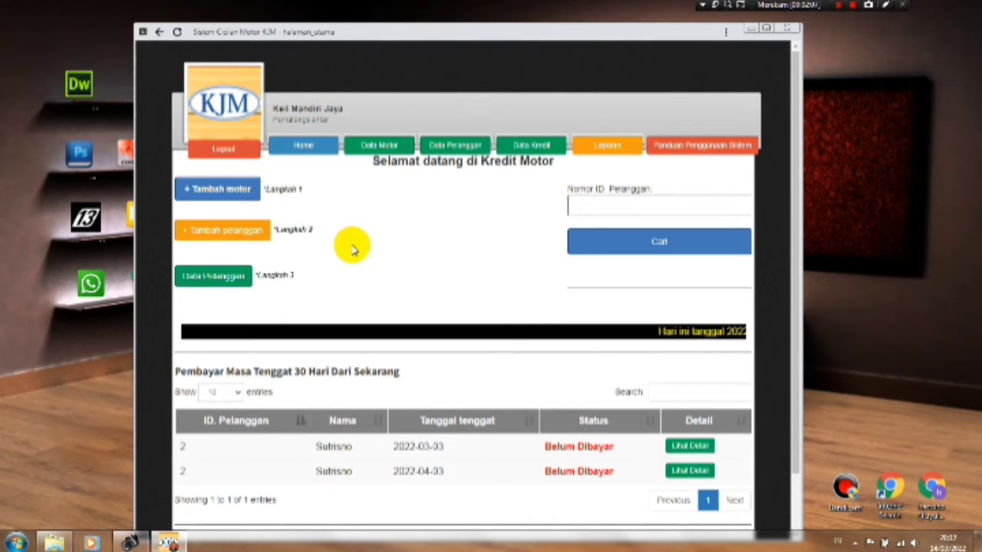
# Start a new customer with name, address, suggested phone number and occupation Pedagang
pyautogui.click(236, 230)
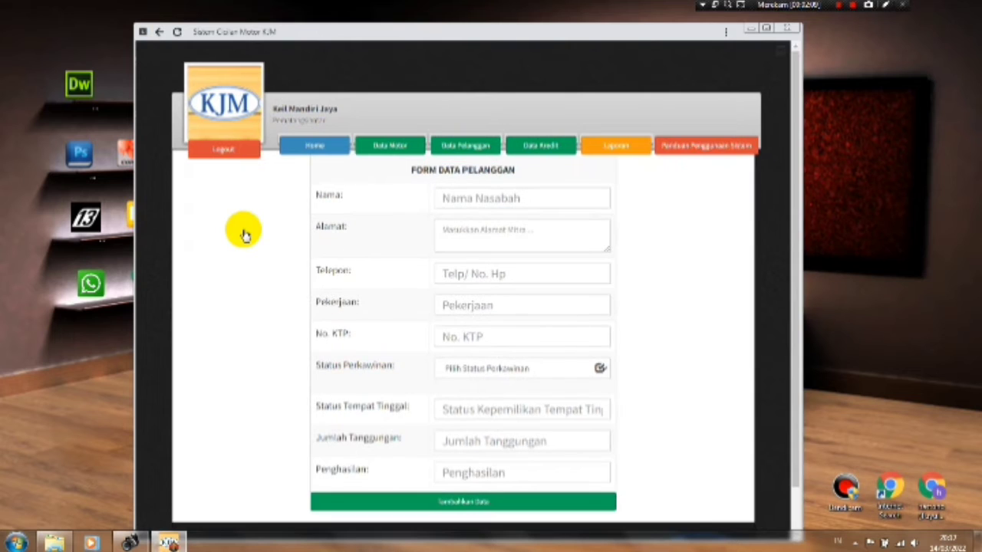
pyautogui.click(468, 194)
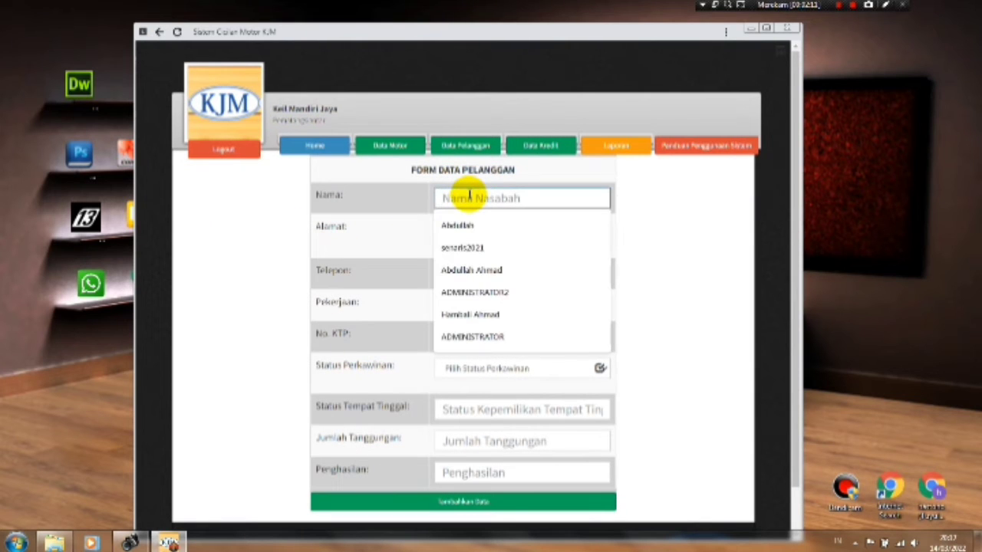
pyautogui.write('Suparjo')
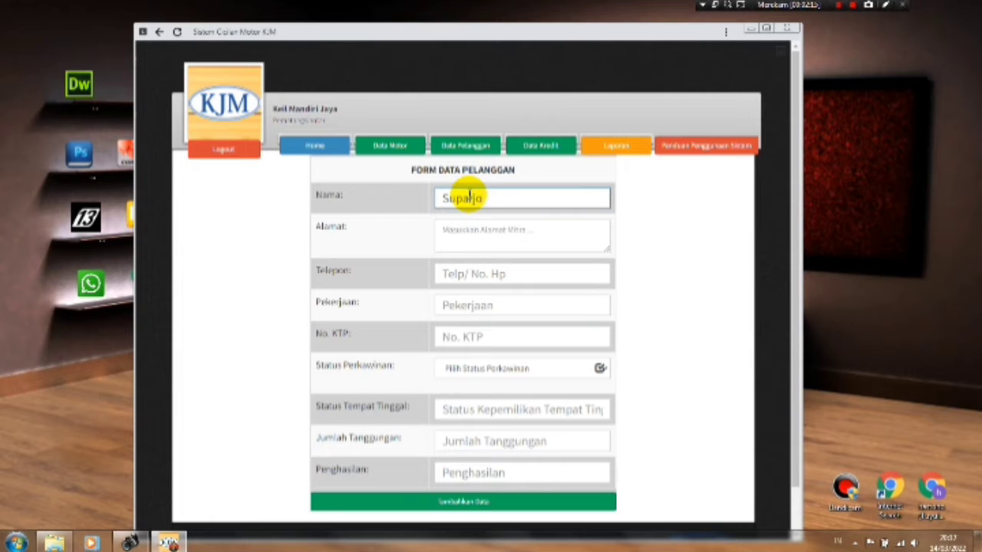
pyautogui.click(466, 228)
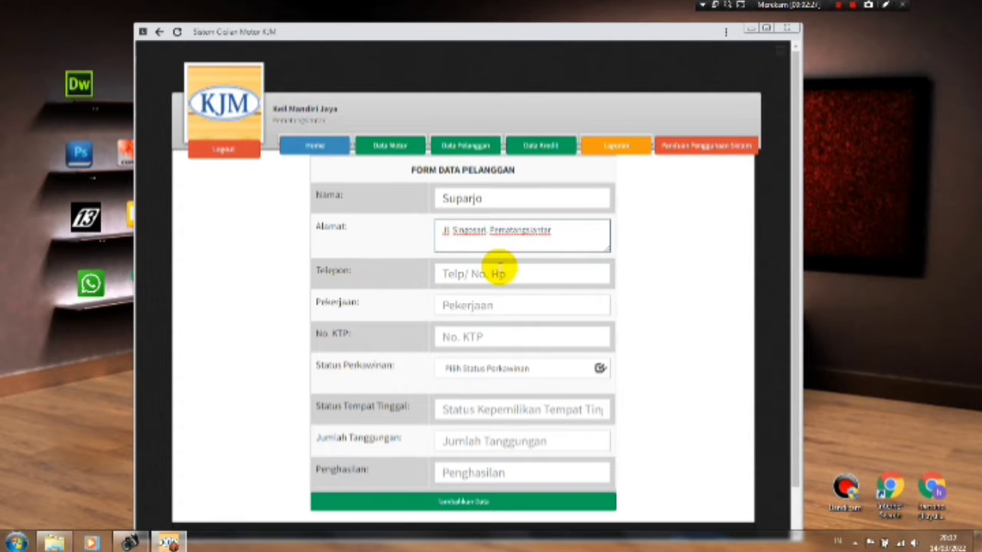
pyautogui.click(499, 274)
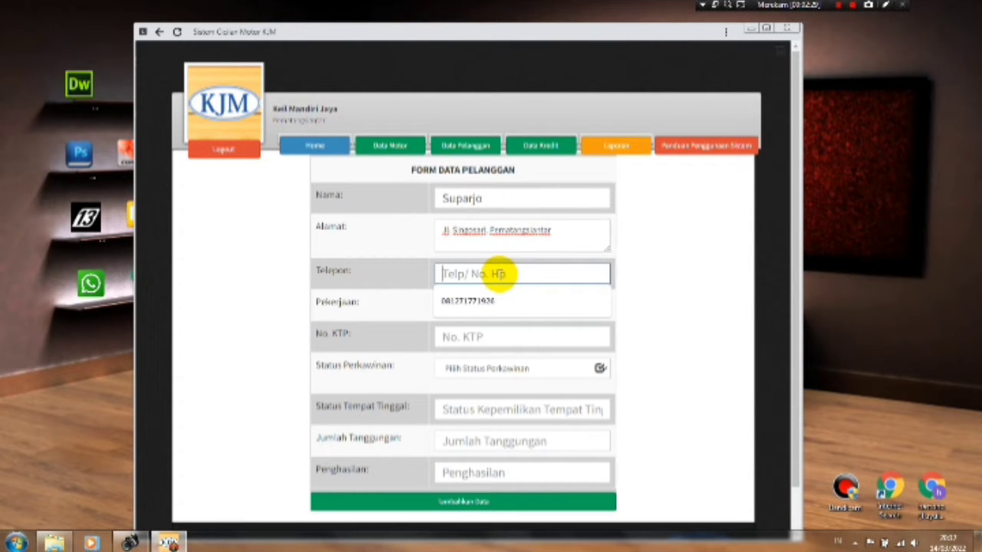
pyautogui.click(495, 300)
pyautogui.click(491, 306)
pyautogui.click(484, 355)
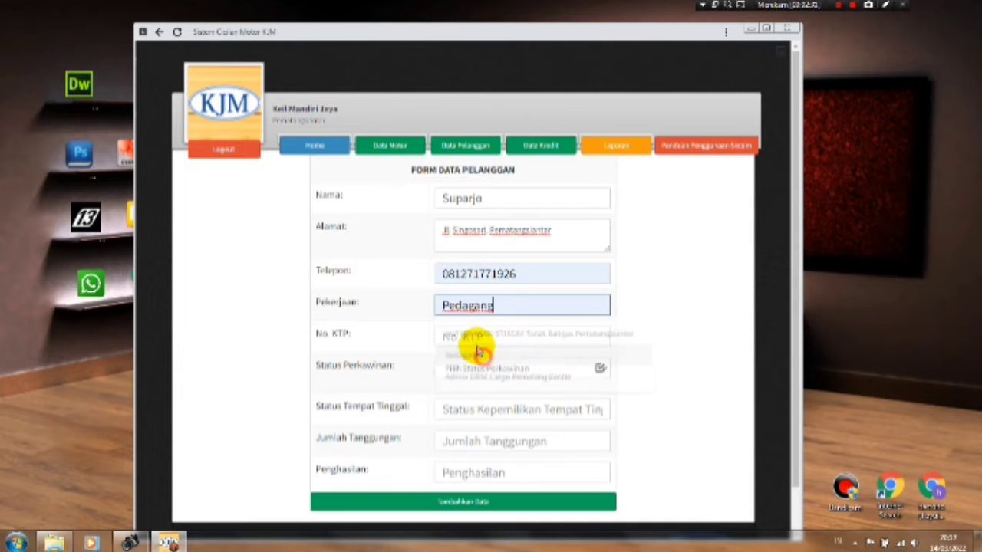
# Fill in the suggested ID card number, Sudah Menikah, milik pribadi and 1 dependant
pyautogui.click(478, 338)
pyautogui.click(473, 359)
pyautogui.click(474, 368)
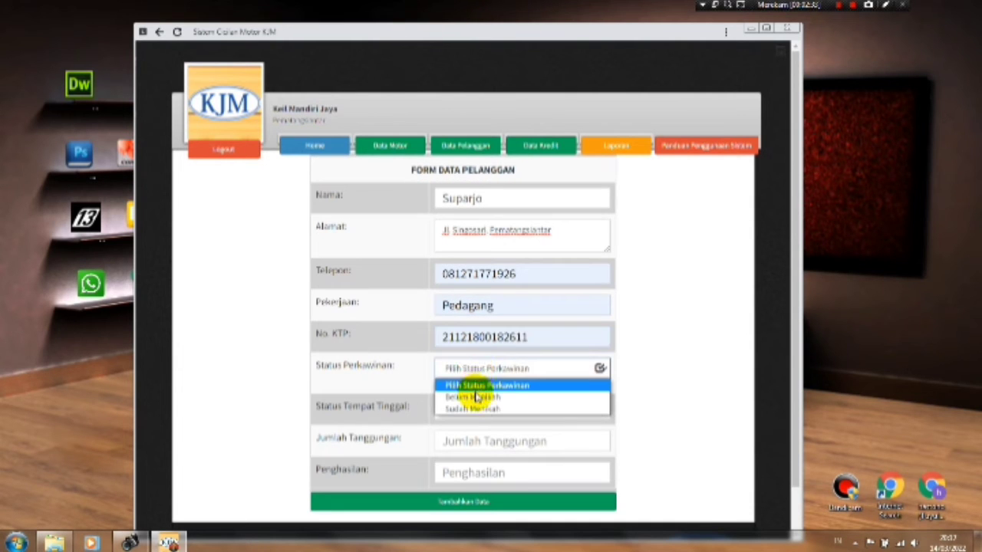
pyautogui.click(473, 408)
pyautogui.click(474, 411)
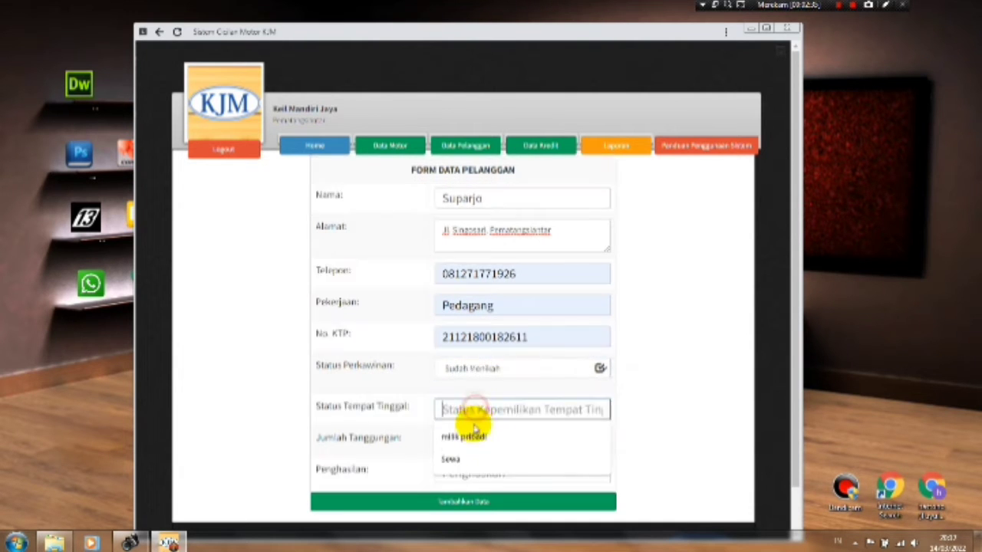
pyautogui.click(468, 436)
pyautogui.click(462, 443)
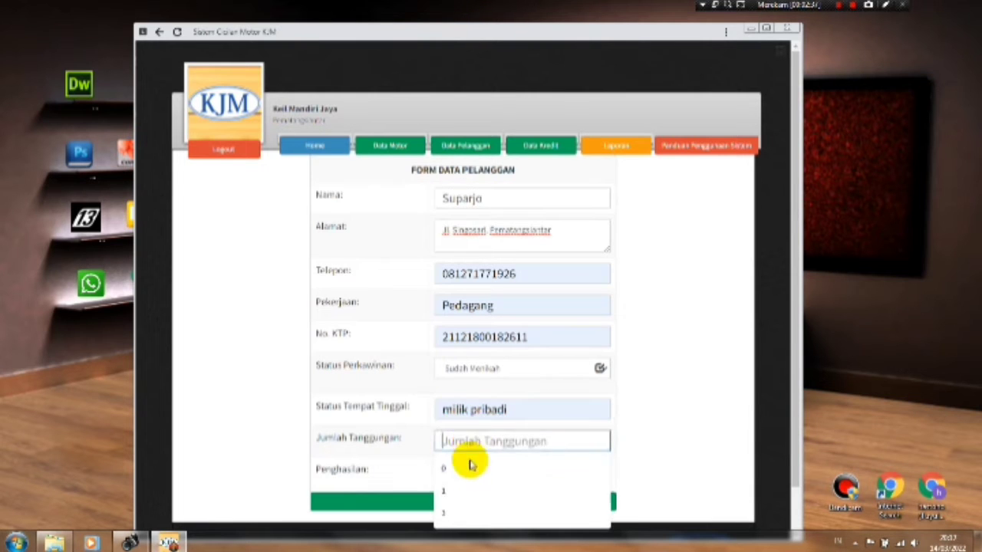
pyautogui.click(465, 490)
# Enter income 3500000 and save the customer record
pyautogui.click(468, 472)
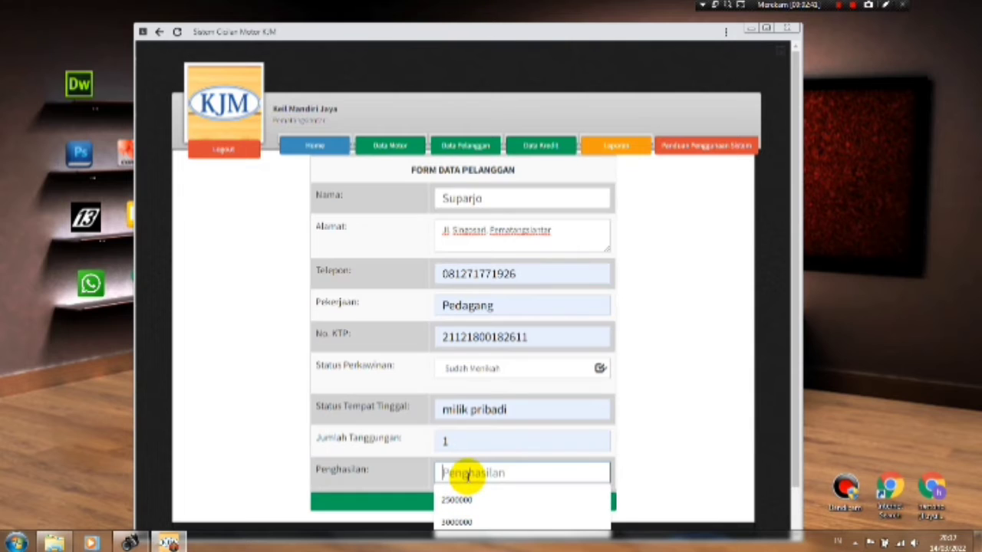
pyautogui.write('3500')
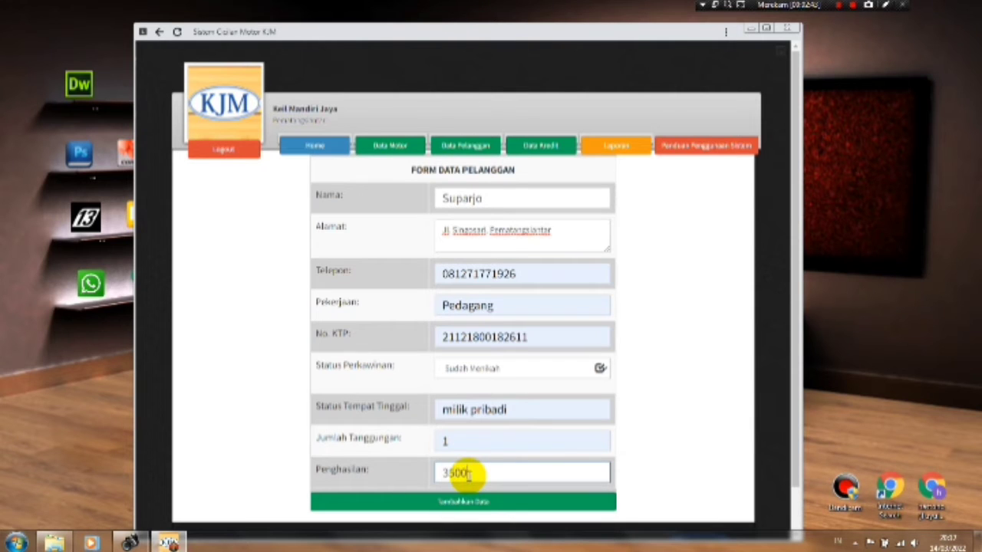
pyautogui.write('000')
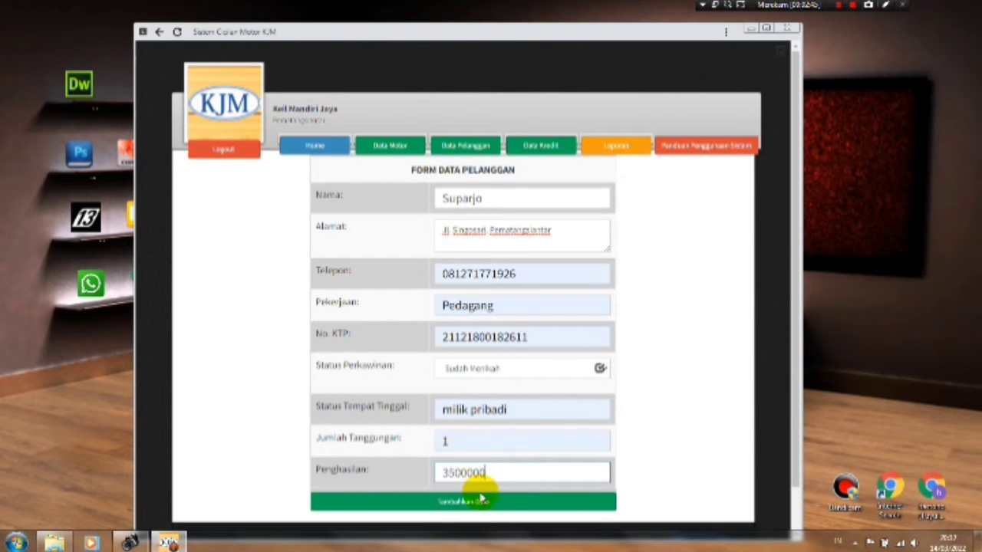
pyautogui.click(465, 502)
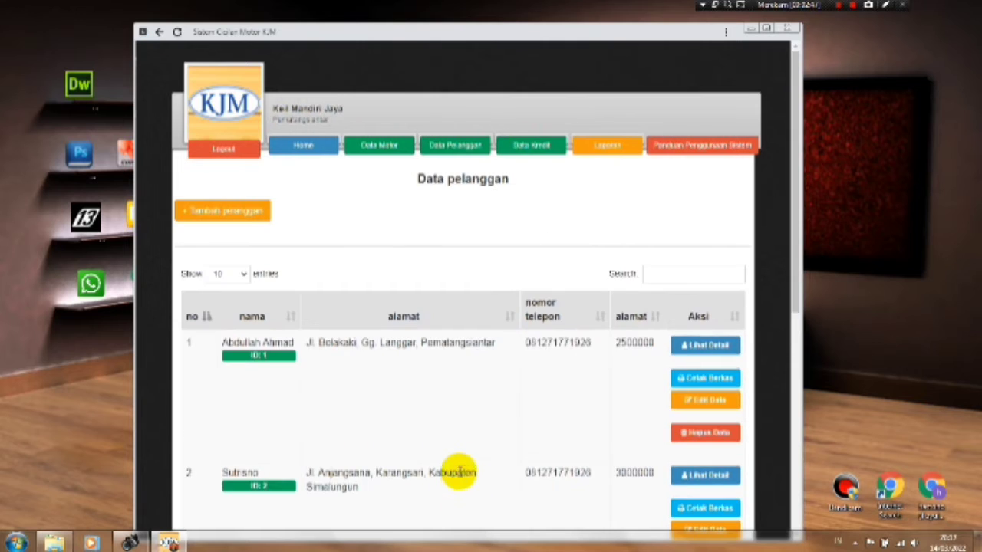
# Open customer ID 4's detail page from the Data pelanggan list
pyautogui.scroll(-4, 452, 472)
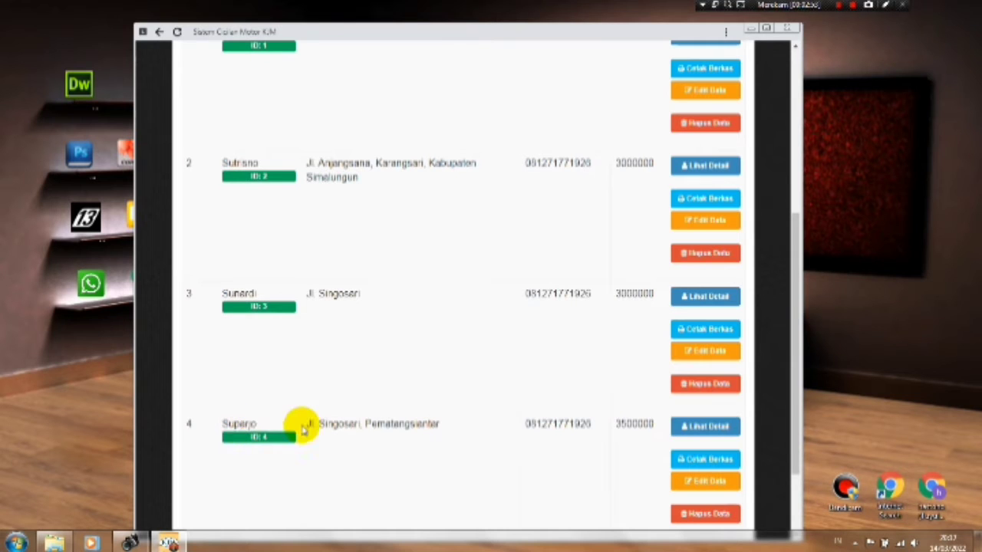
pyautogui.click(710, 427)
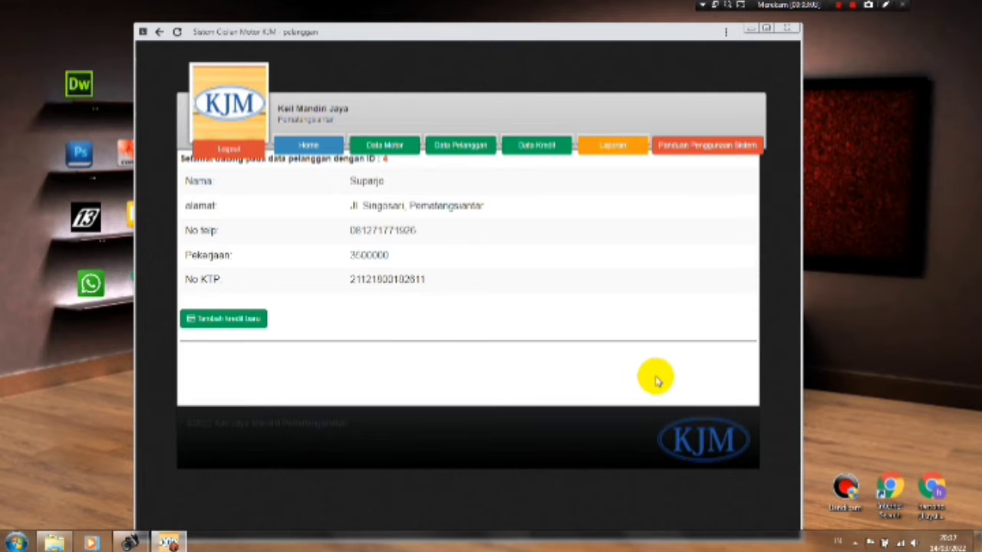
# Open customer ID 1's details and review credit ID 1's instalment schedule
pyautogui.click(460, 145)
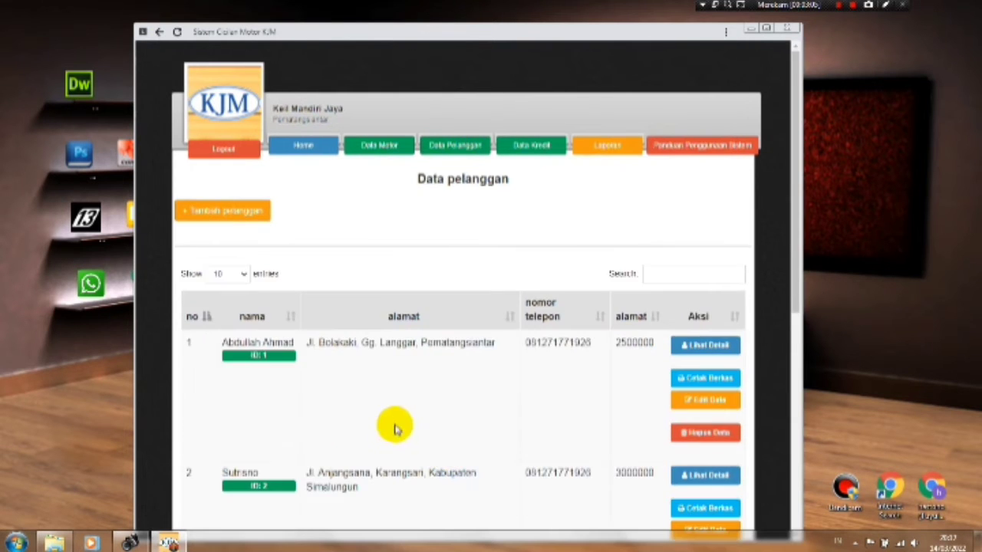
pyautogui.scroll(-1, 772, 244)
pyautogui.click(712, 289)
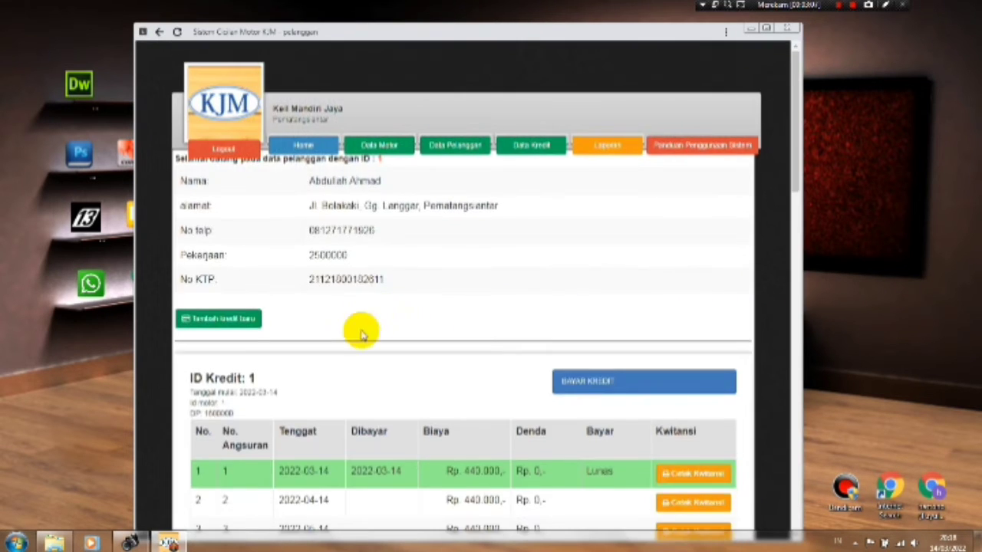
pyautogui.scroll(-4, 357, 329)
pyautogui.scroll(-2, 577, 272)
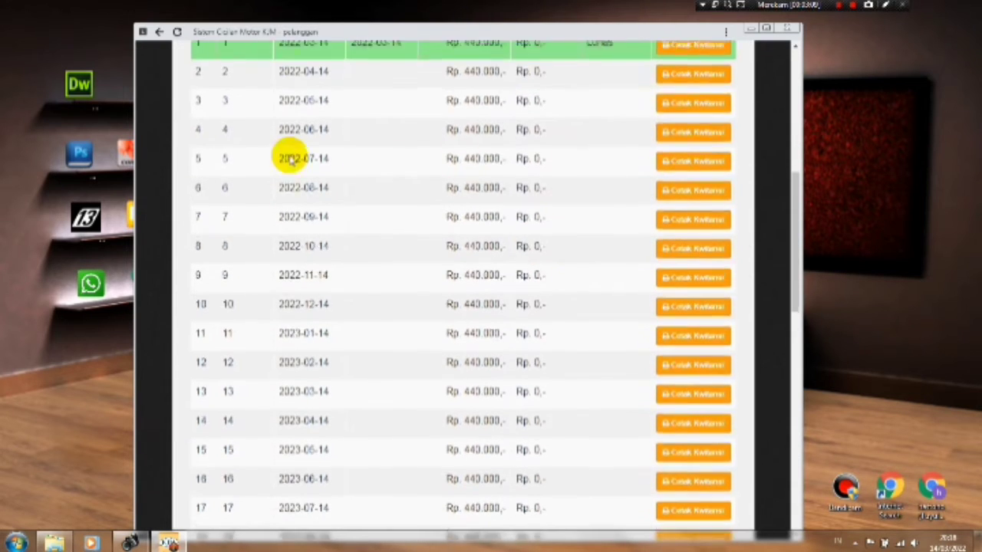
pyautogui.scroll(3, 292, 161)
pyautogui.moveTo(293, 189); pyautogui.dragTo(346, 259)
pyautogui.click(296, 335)
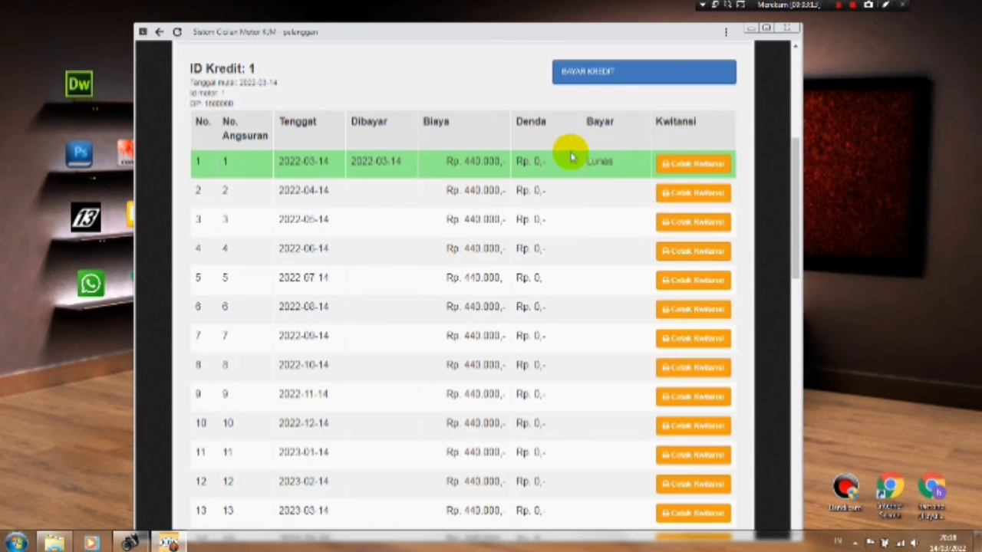
pyautogui.scroll(5, 583, 211)
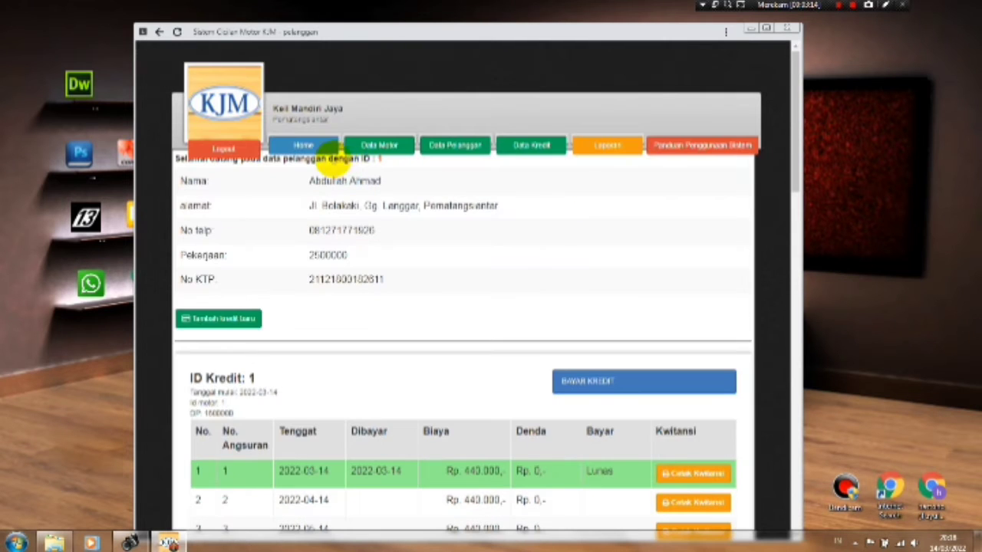
# Open customer ID 2's details and inspect the Lunas and Terlambat instalments
pyautogui.click(445, 146)
pyautogui.scroll(-2, 535, 432)
pyautogui.scroll(-1, 534, 432)
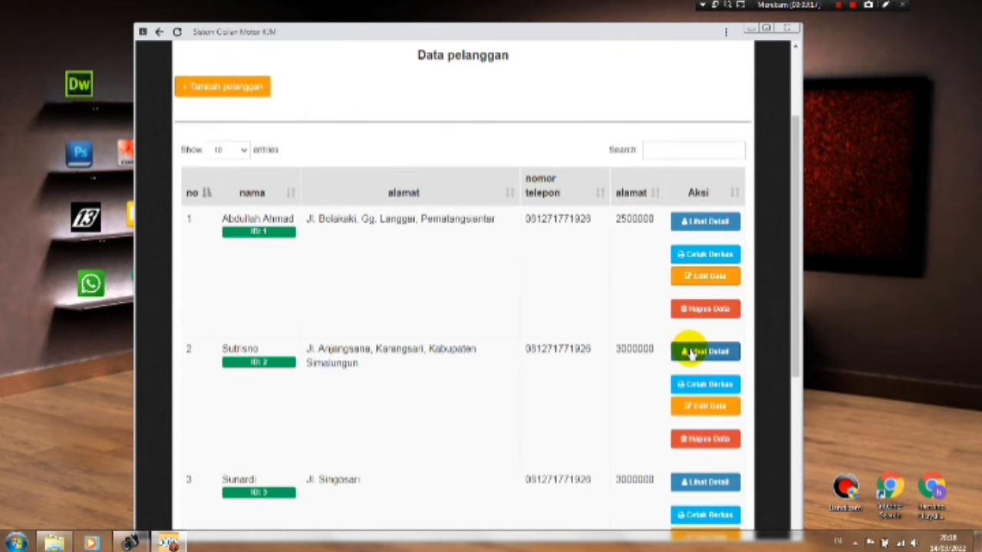
pyautogui.click(691, 352)
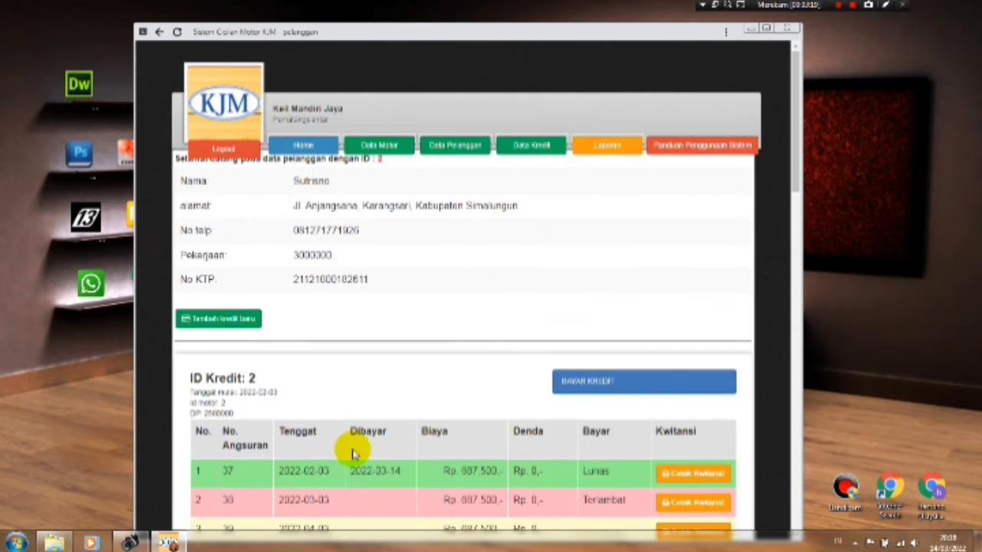
pyautogui.scroll(-3, 468, 384)
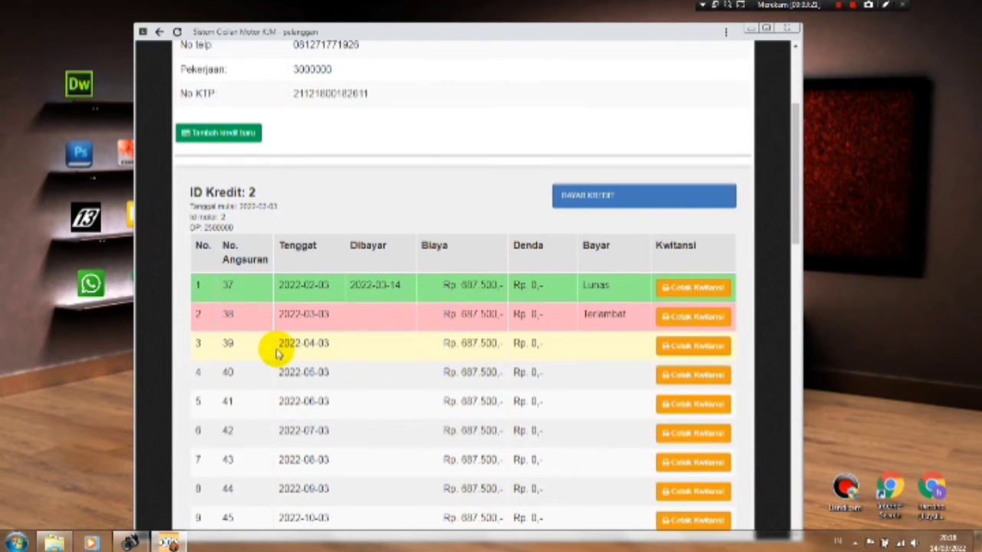
pyautogui.moveTo(278, 346); pyautogui.dragTo(499, 353)
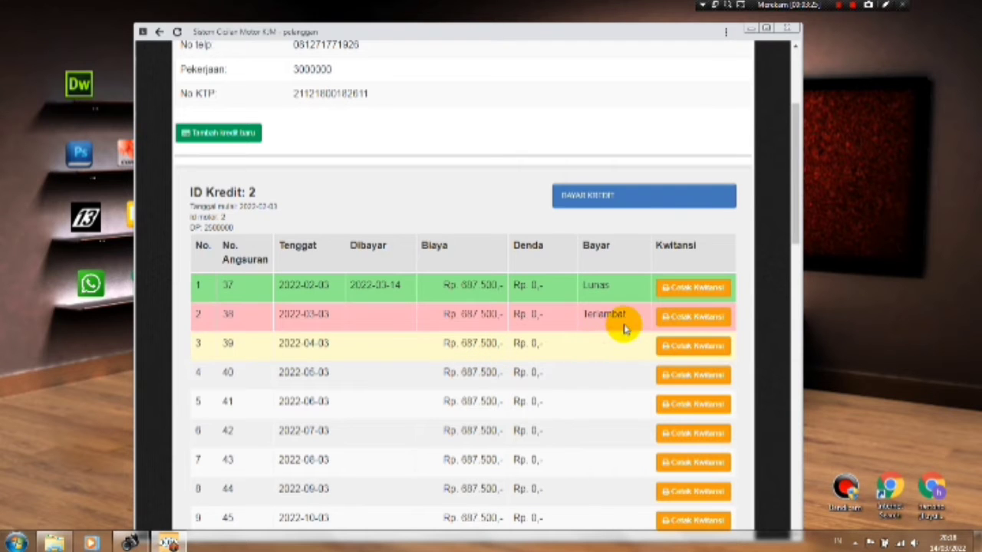
pyautogui.moveTo(622, 324); pyautogui.dragTo(562, 329)
pyautogui.moveTo(614, 285); pyautogui.dragTo(559, 287)
# Go back to the Data pelanggan list and scroll down it
pyautogui.scroll(3, 529, 307)
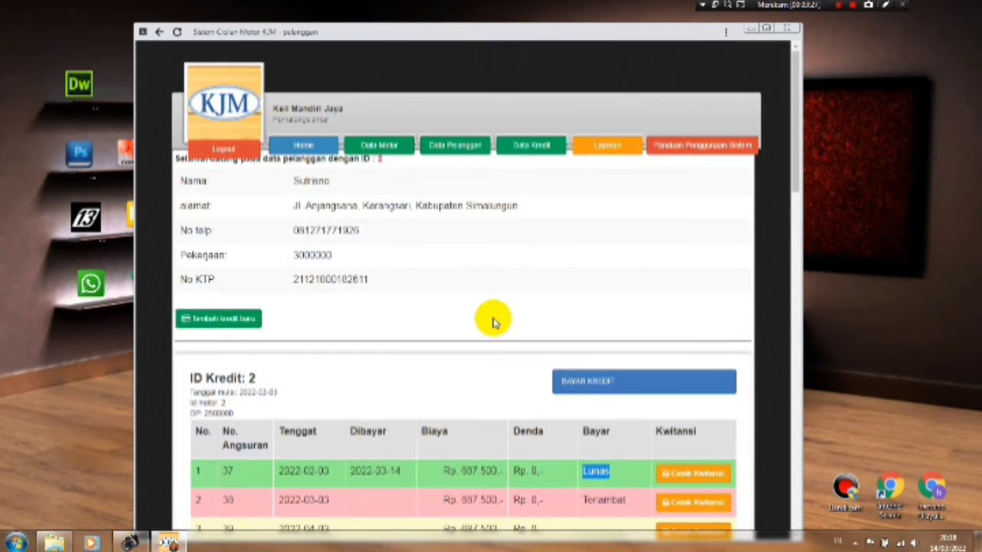
pyautogui.click(451, 146)
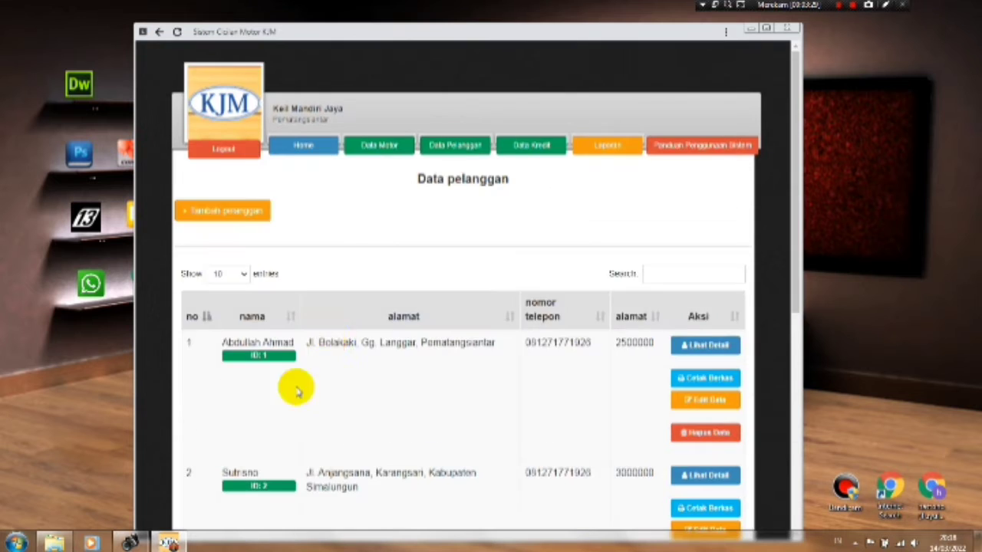
pyautogui.scroll(-5, 287, 407)
pyautogui.scroll(-2, 278, 427)
# Open customer ID 4's details and start a new credit for them
pyautogui.click(712, 326)
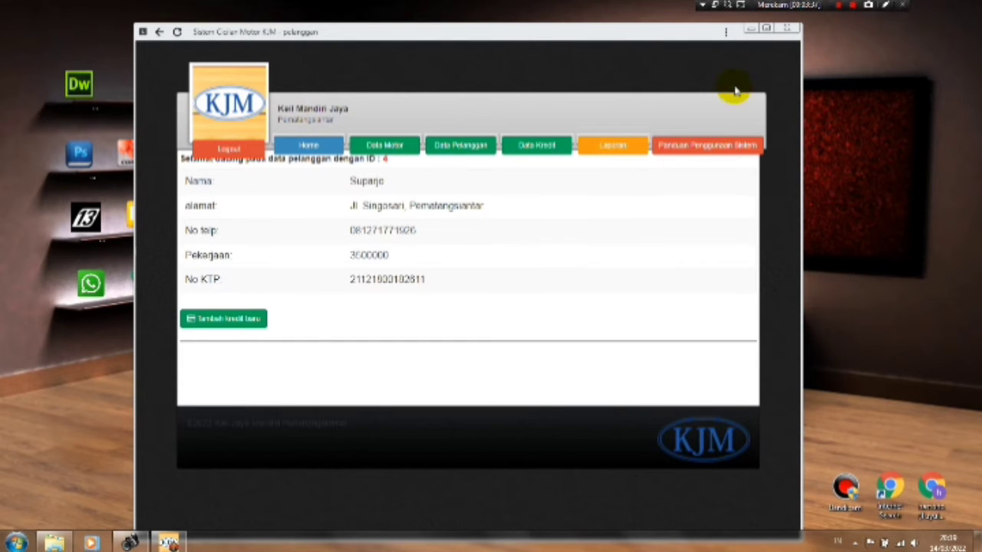
pyautogui.click(221, 321)
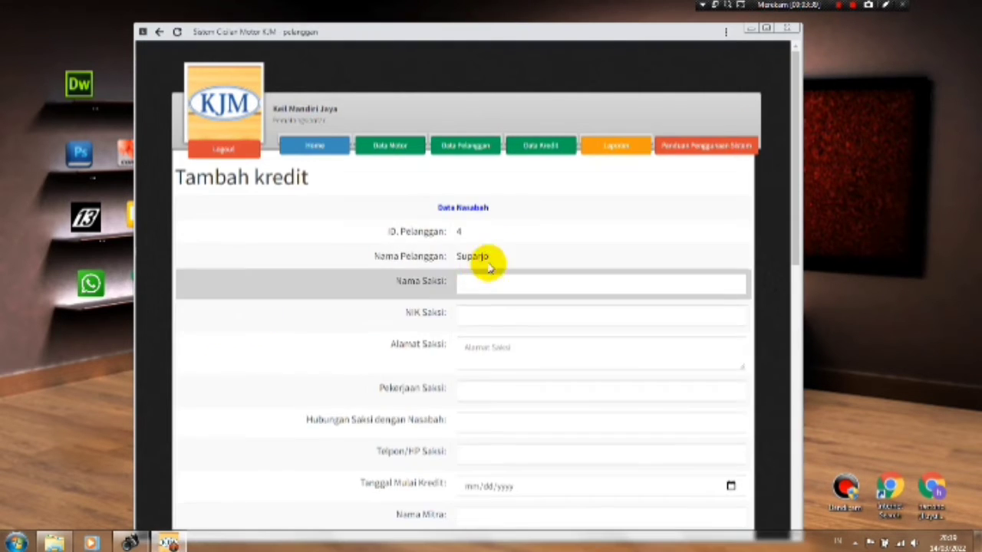
# Enter the witness's name and accept the suggested witness NIK
pyautogui.click(518, 275)
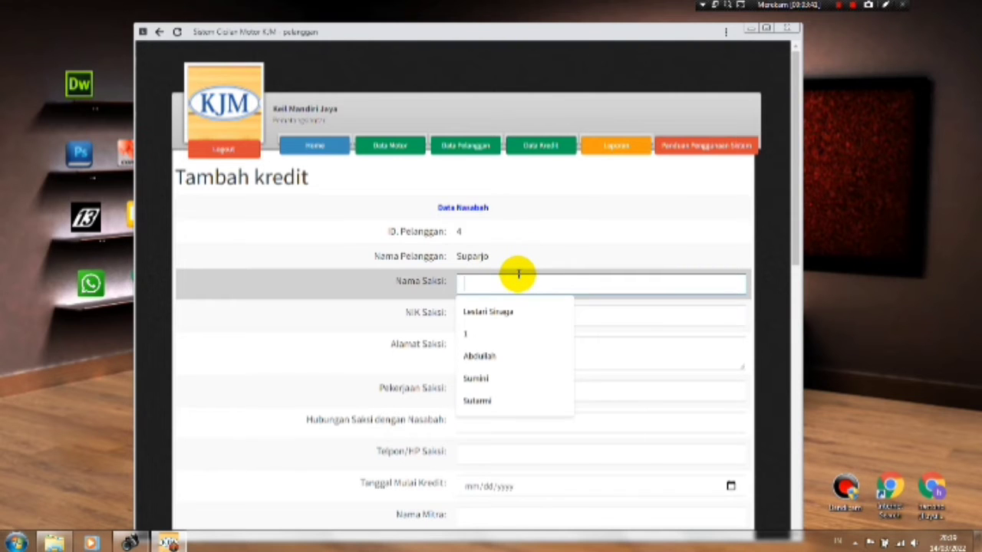
pyautogui.write('S')
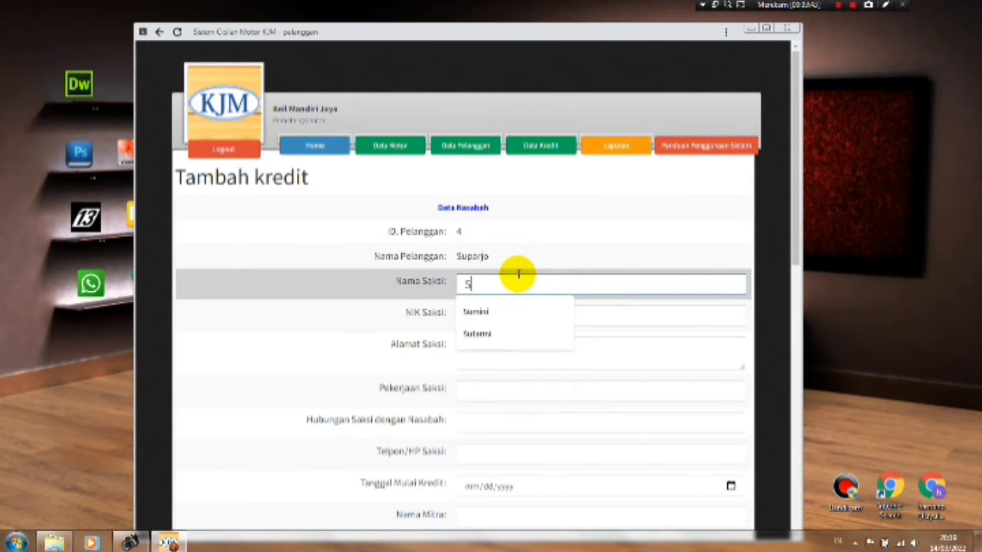
pyautogui.write('usd')
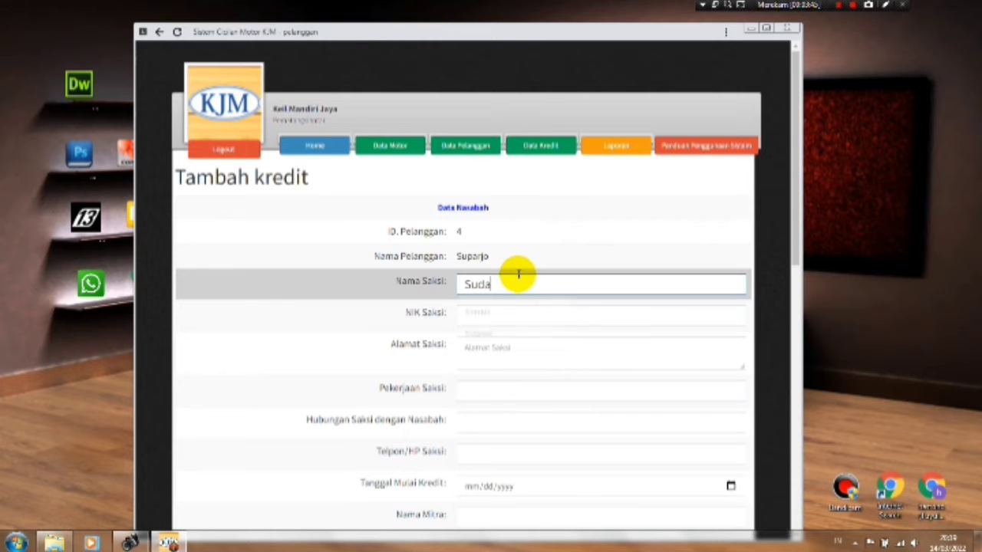
pyautogui.click(493, 317)
pyautogui.click(504, 343)
pyautogui.click(504, 345)
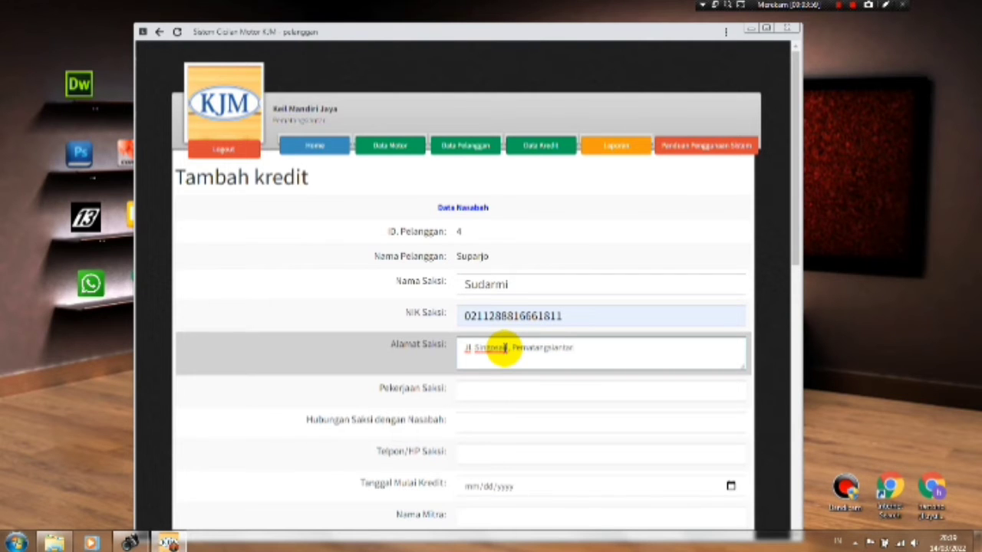
# Set witness occupation Ibu Rumah Tangga, relationship Istri, and the suggested phone number
pyautogui.click(469, 389)
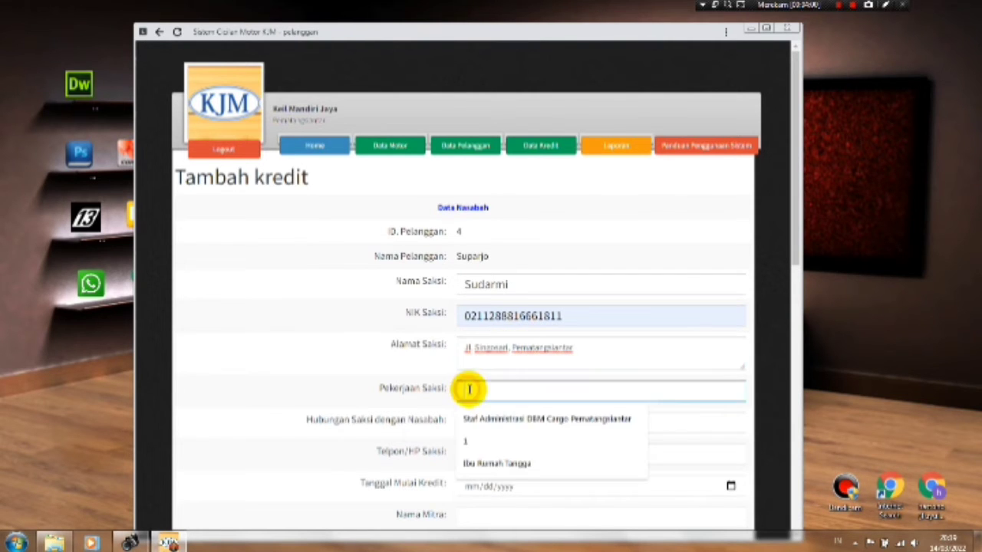
pyautogui.click(476, 461)
pyautogui.scroll(-1, 560, 399)
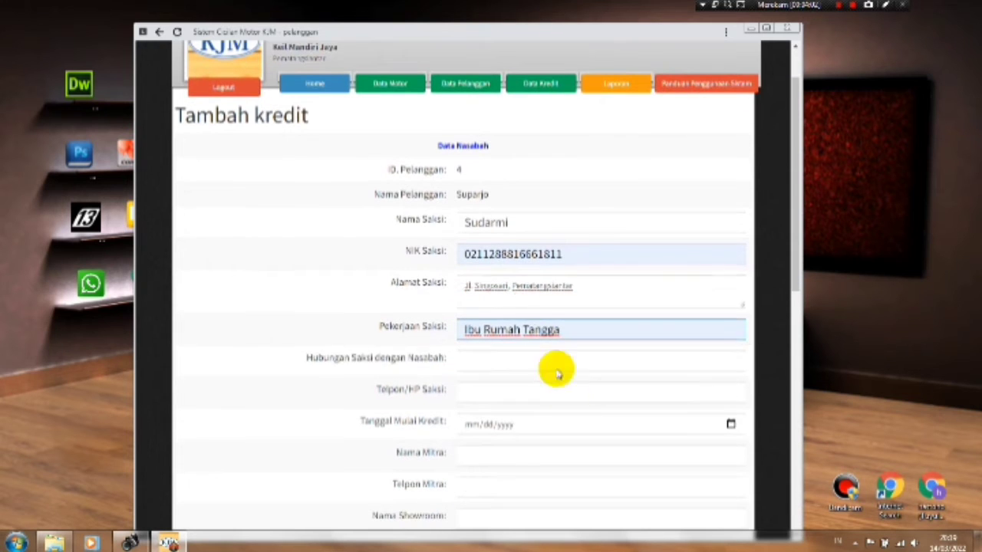
pyautogui.click(502, 358)
pyautogui.click(500, 407)
pyautogui.click(498, 397)
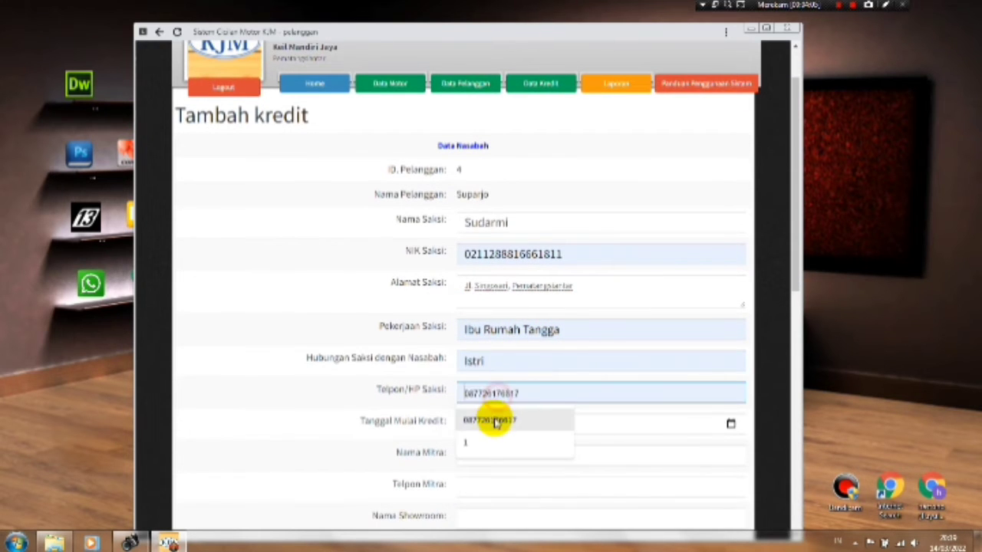
pyautogui.click(494, 422)
pyautogui.click(532, 425)
pyautogui.scroll(-1, 737, 417)
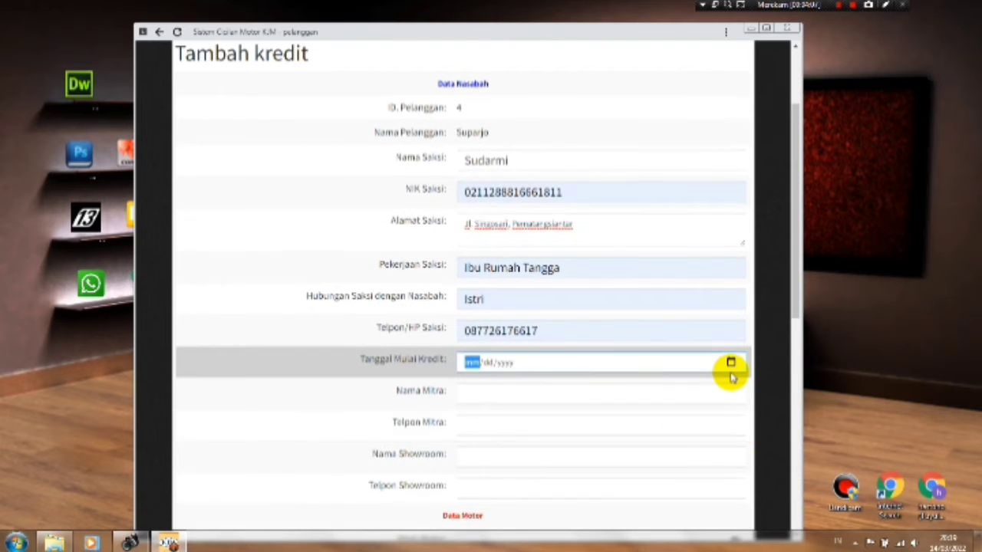
# Set the credit start date to 02/28/2022 in the calendar
pyautogui.click(732, 365)
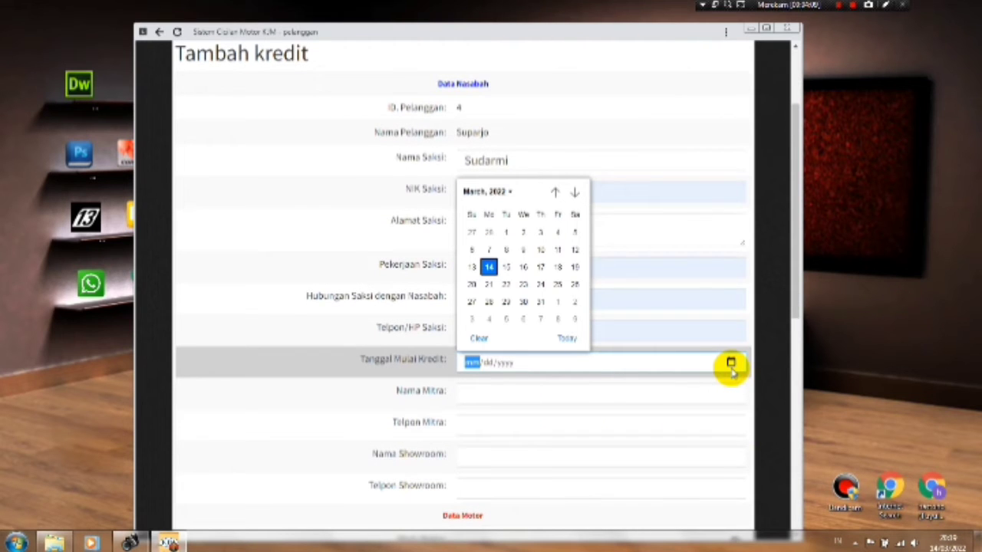
pyautogui.click(556, 193)
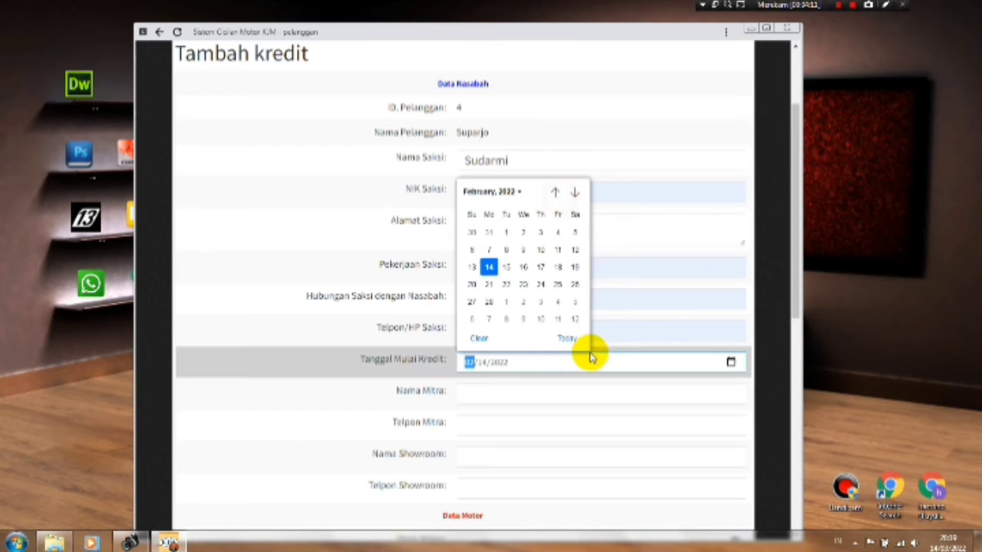
pyautogui.click(491, 302)
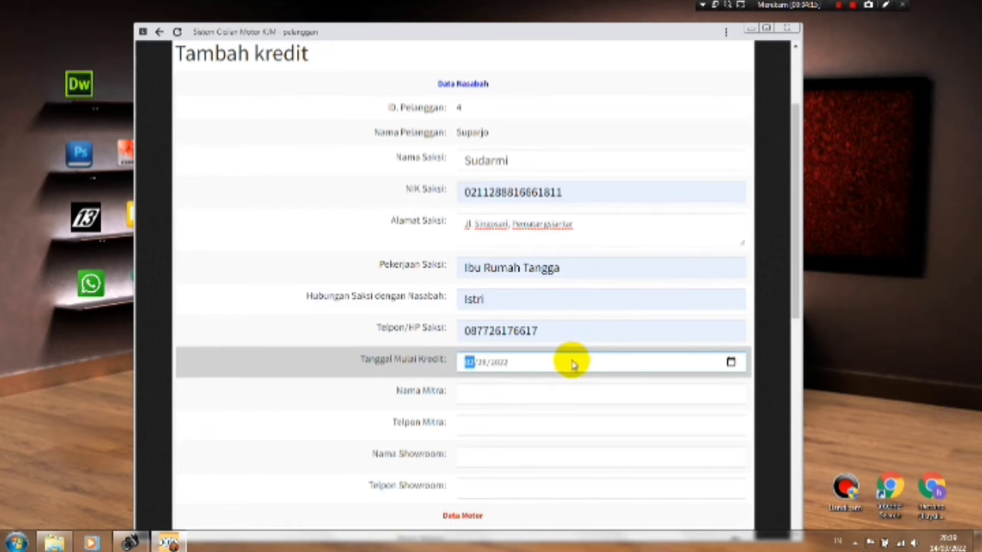
pyautogui.scroll(-1, 572, 360)
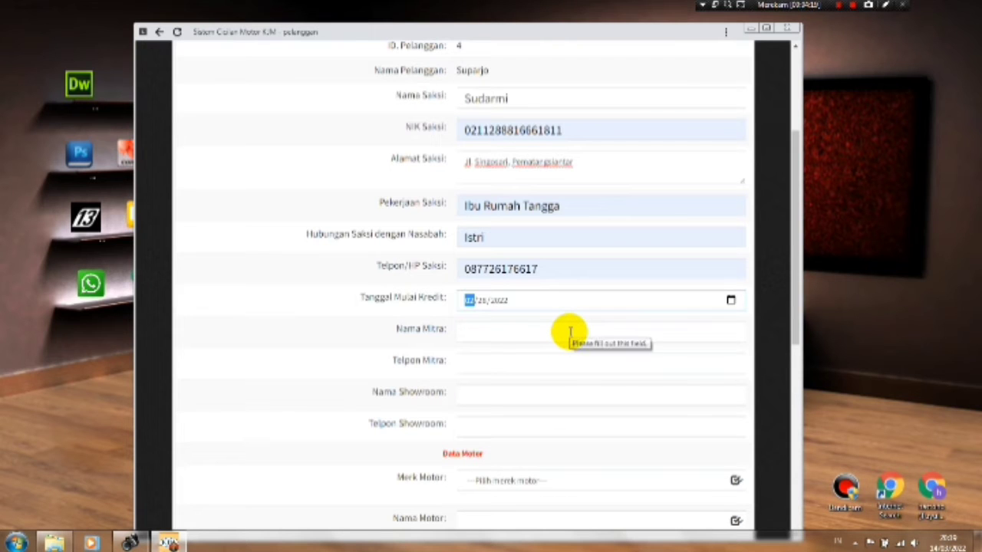
# Fill in the partner's name and phone, plus showroom Apolo Motor Siantar and its phone, from suggestions
pyautogui.click(565, 330)
pyautogui.click(515, 362)
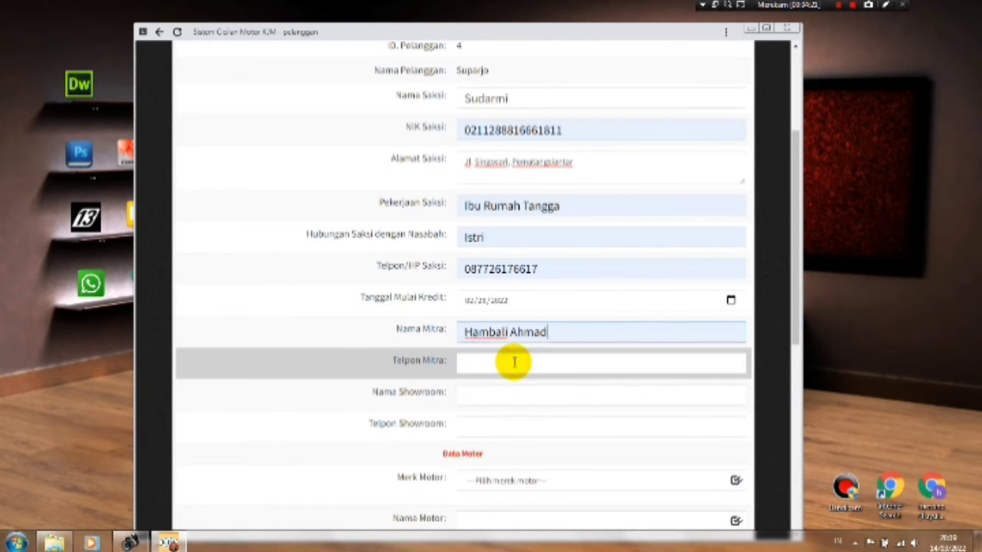
pyautogui.click(510, 360)
pyautogui.click(510, 391)
pyautogui.click(502, 394)
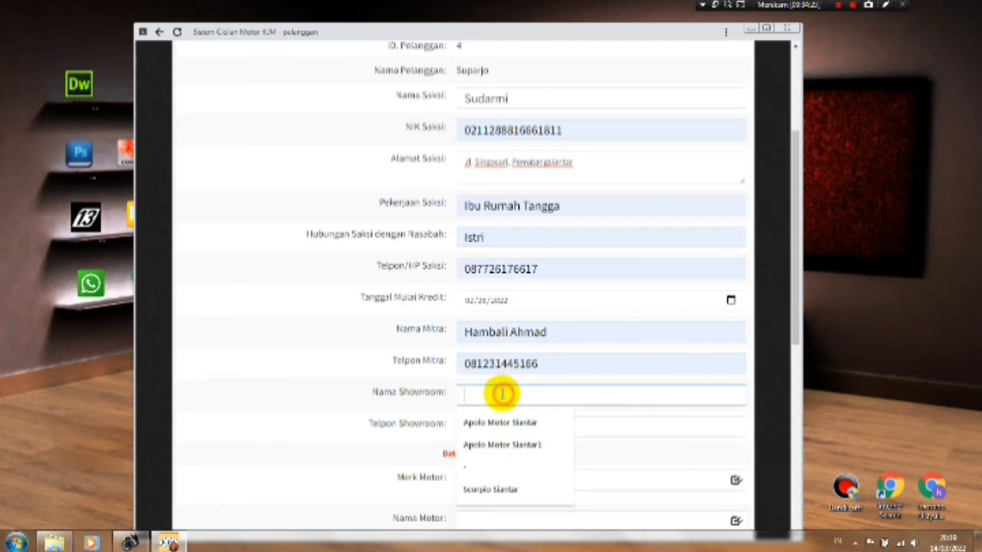
pyautogui.click(499, 422)
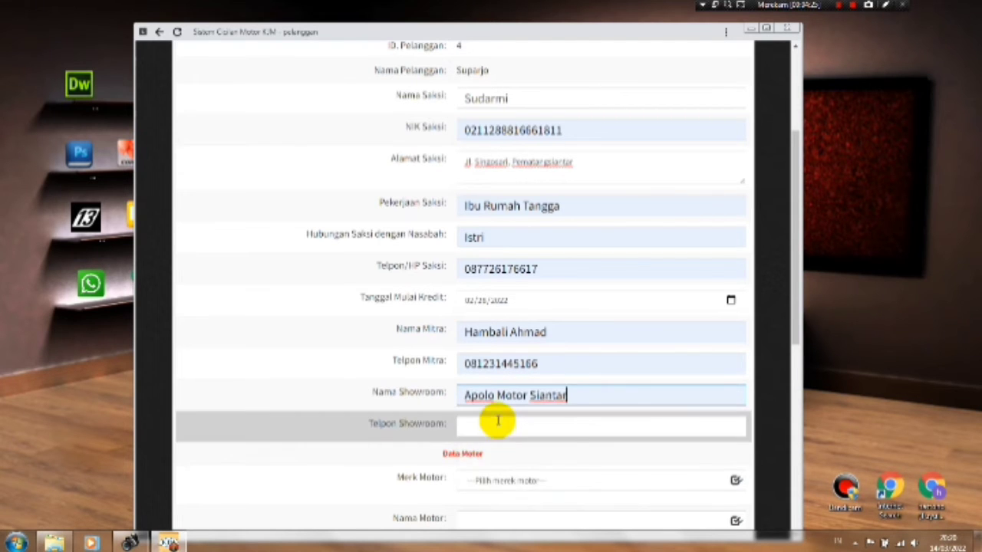
pyautogui.click(500, 424)
pyautogui.click(478, 454)
pyautogui.scroll(-3, 569, 350)
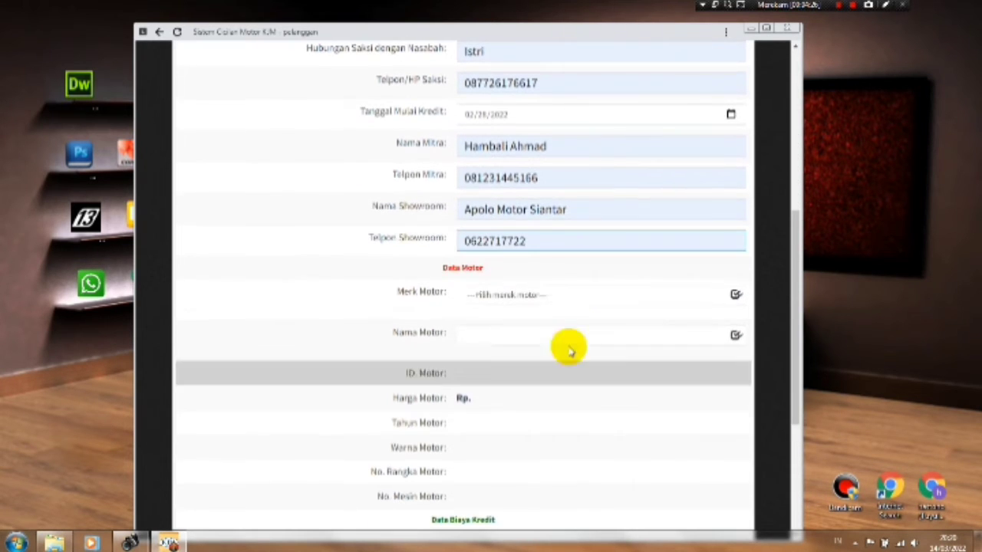
# Select brand HONDA and model N Max, auto-filling motor ID 4 and price Rp.25000000
pyautogui.click(565, 297)
pyautogui.click(561, 325)
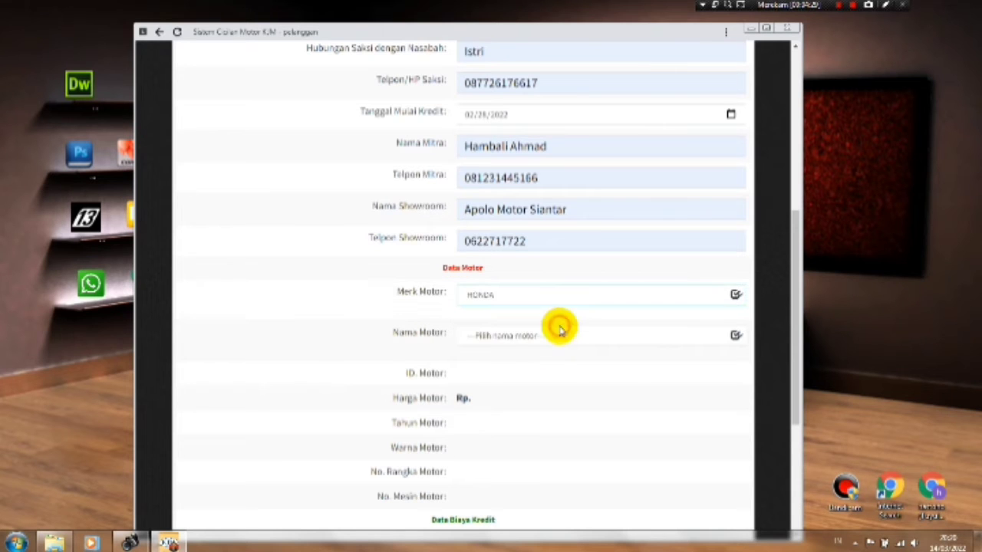
pyautogui.click(561, 337)
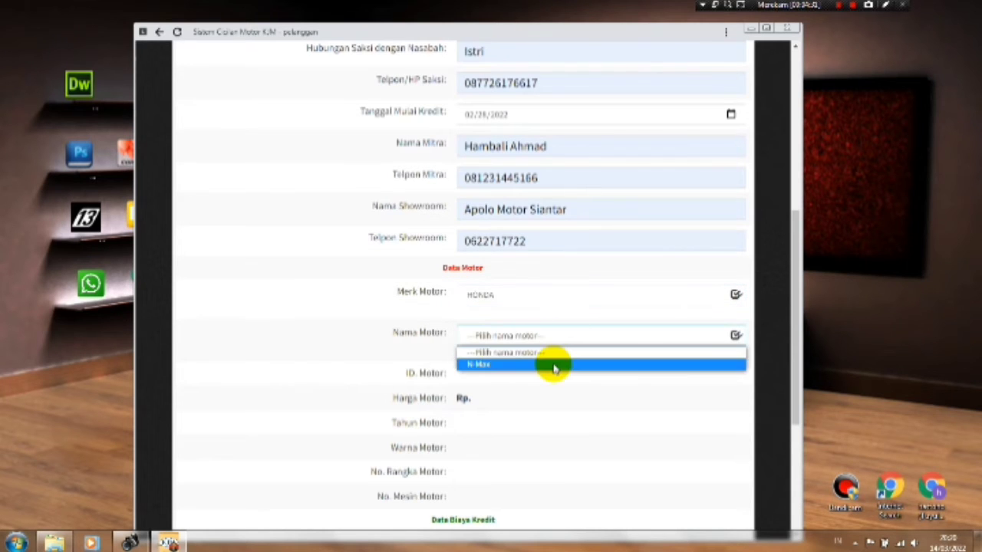
pyautogui.click(555, 365)
pyautogui.scroll(-3, 555, 371)
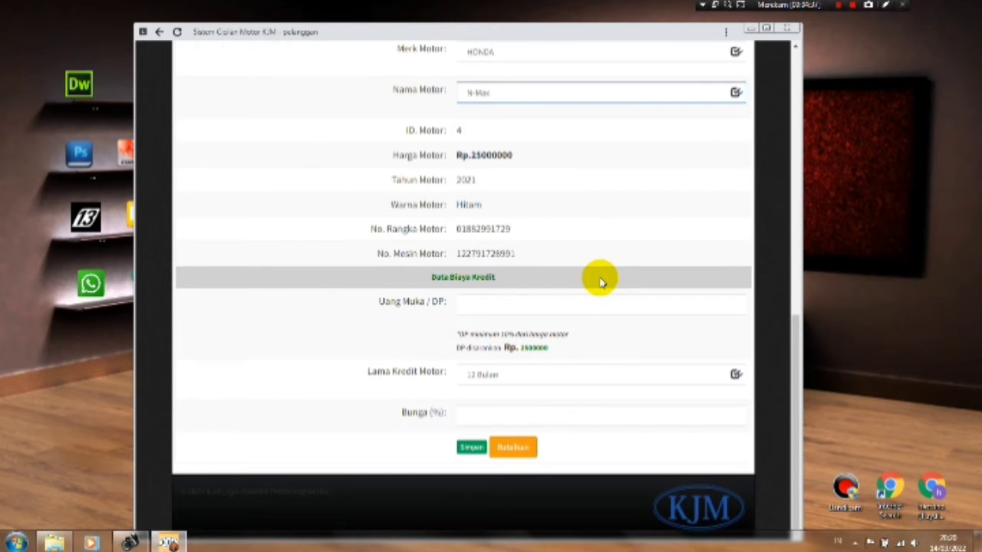
# Set the Uang Muka / DP down payment to 2500000
pyautogui.click(500, 308)
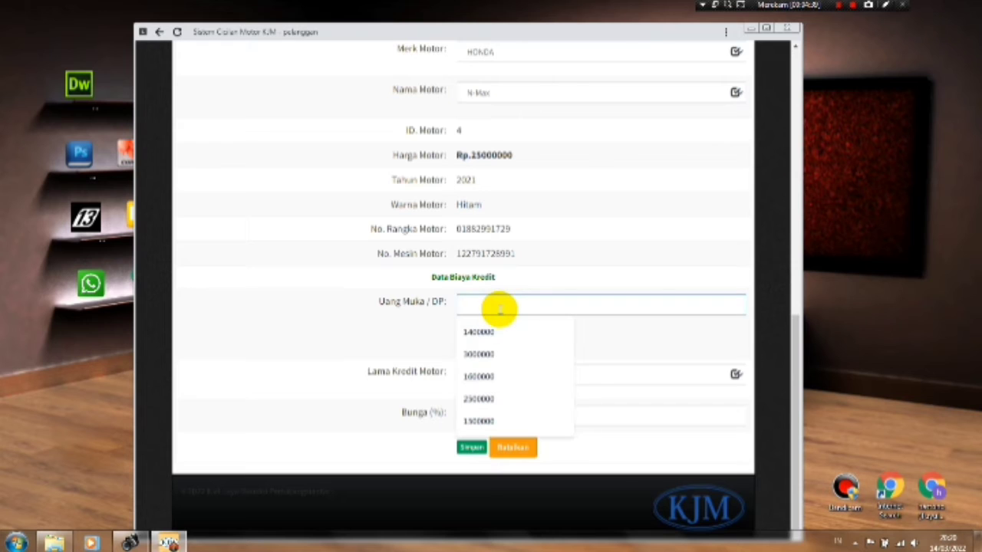
pyautogui.click(656, 251)
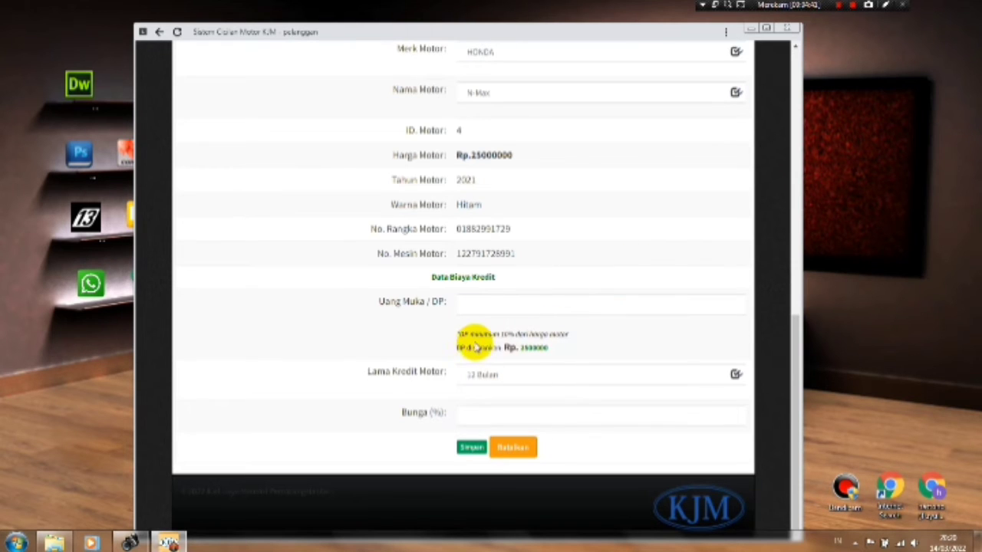
pyautogui.moveTo(460, 346); pyautogui.dragTo(532, 346)
pyautogui.click(537, 350)
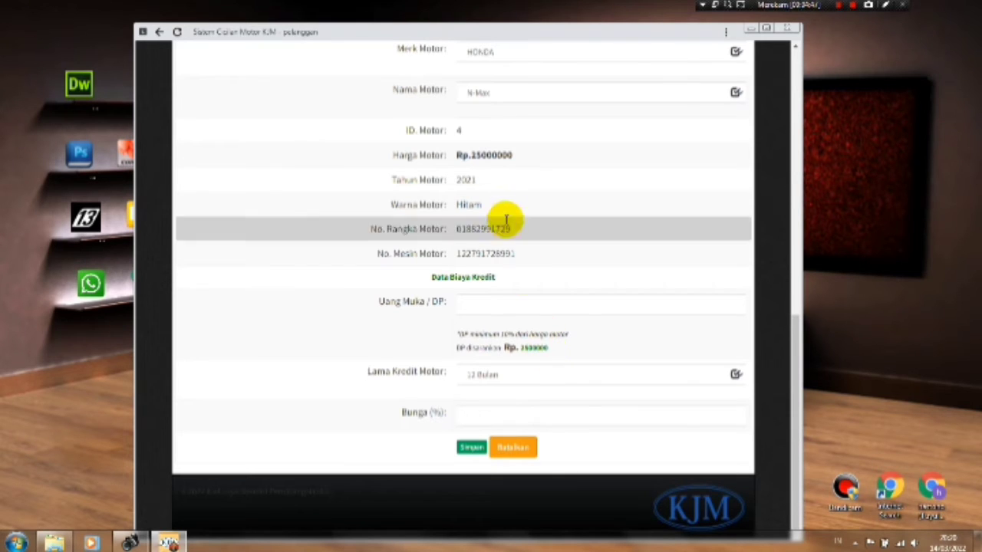
pyautogui.click(507, 311)
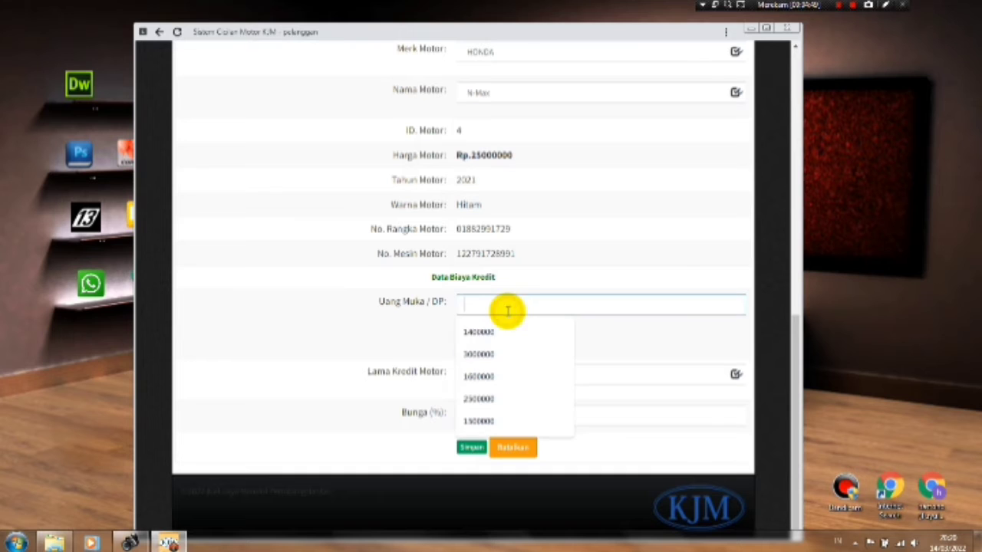
pyautogui.click(478, 401)
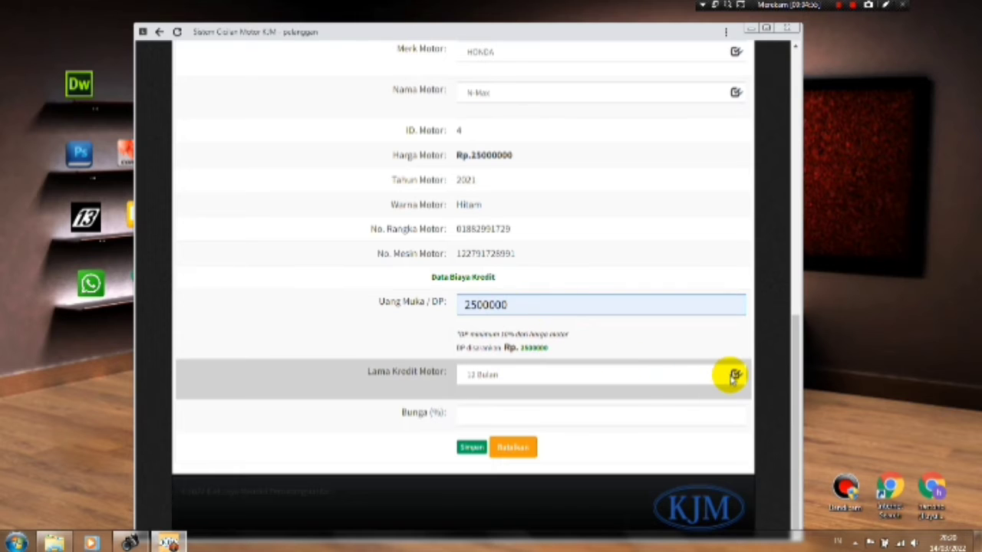
# Choose a 36 Bulan credit term and 10% interest
pyautogui.click(733, 375)
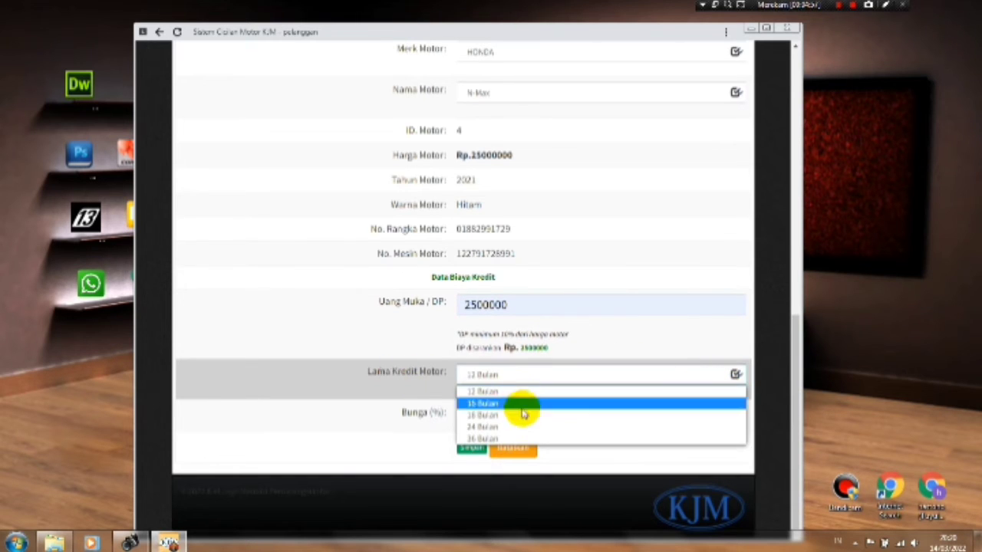
pyautogui.click(522, 441)
pyautogui.click(519, 417)
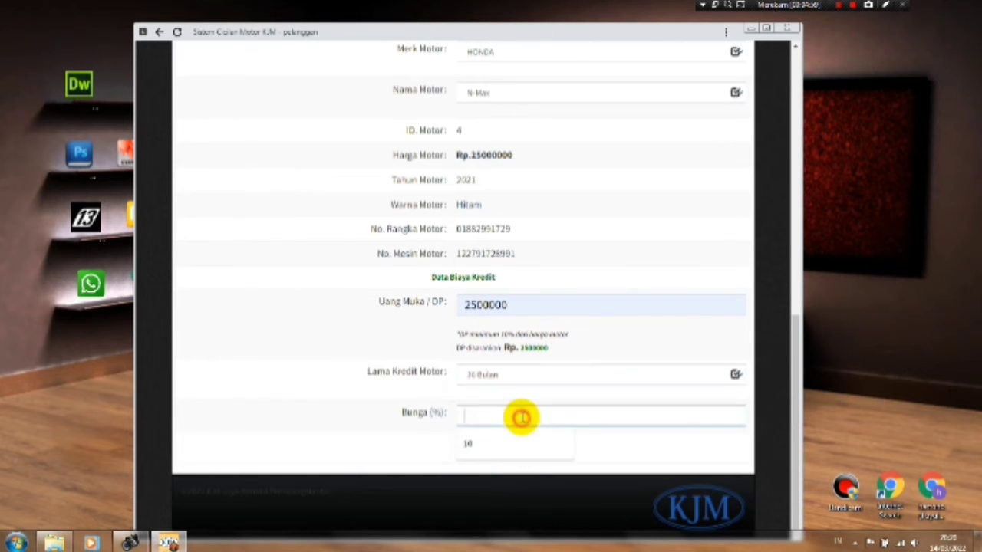
pyautogui.click(468, 447)
# Save the credit and review the ID Kredit 4 installment schedule
pyautogui.click(473, 451)
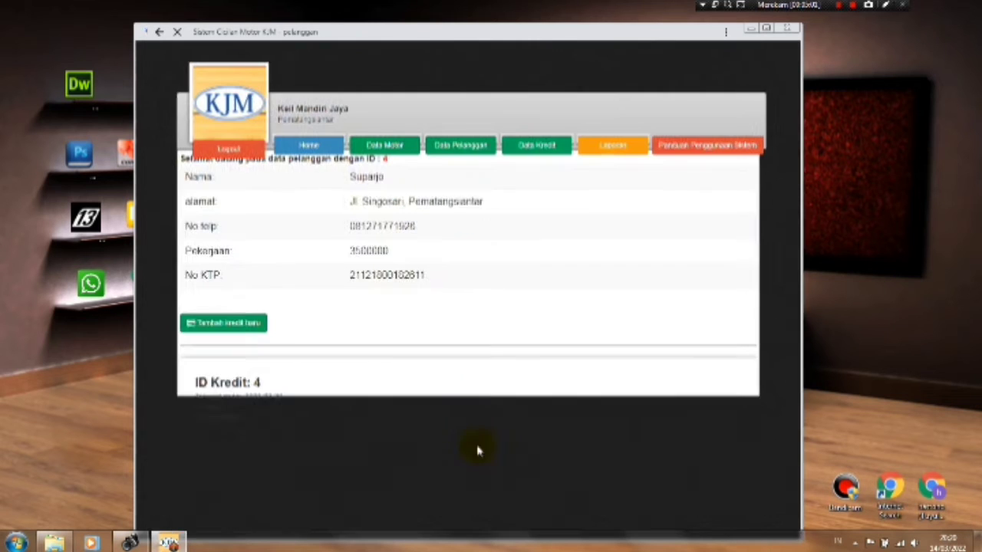
pyautogui.scroll(-2, 355, 396)
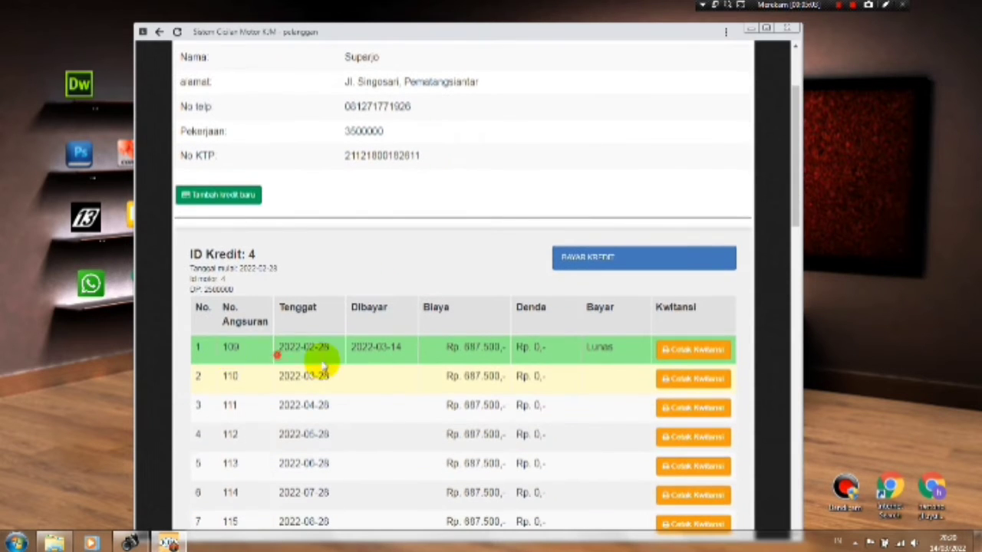
pyautogui.moveTo(281, 351); pyautogui.dragTo(588, 368)
pyautogui.click(589, 380)
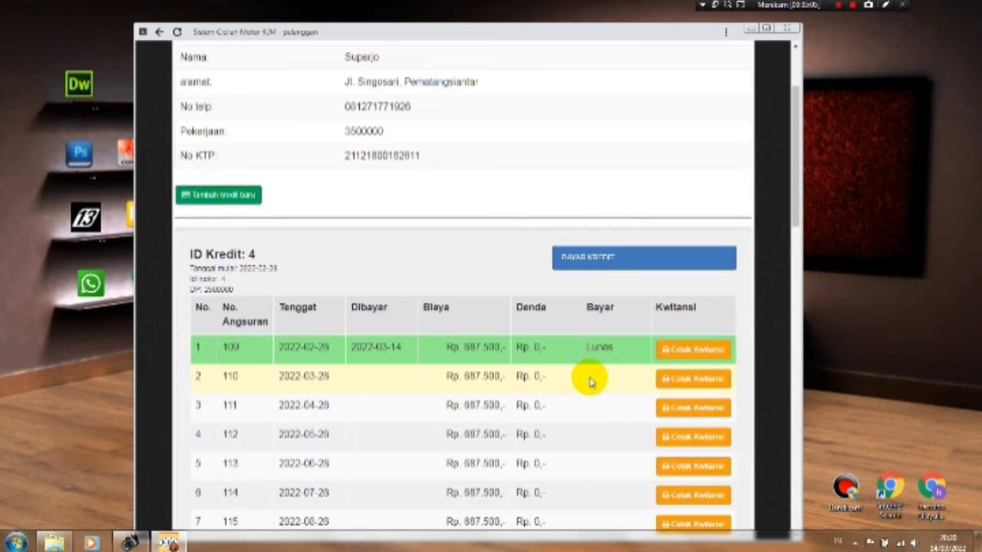
# Return to the home page and check the 30-day due list
pyautogui.scroll(3, 349, 227)
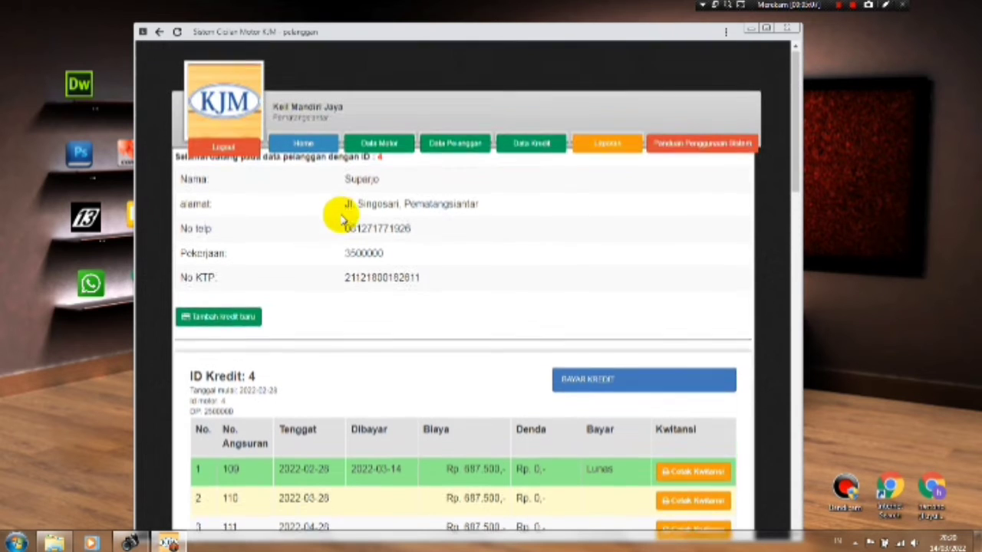
pyautogui.click(305, 150)
pyautogui.scroll(-2, 529, 346)
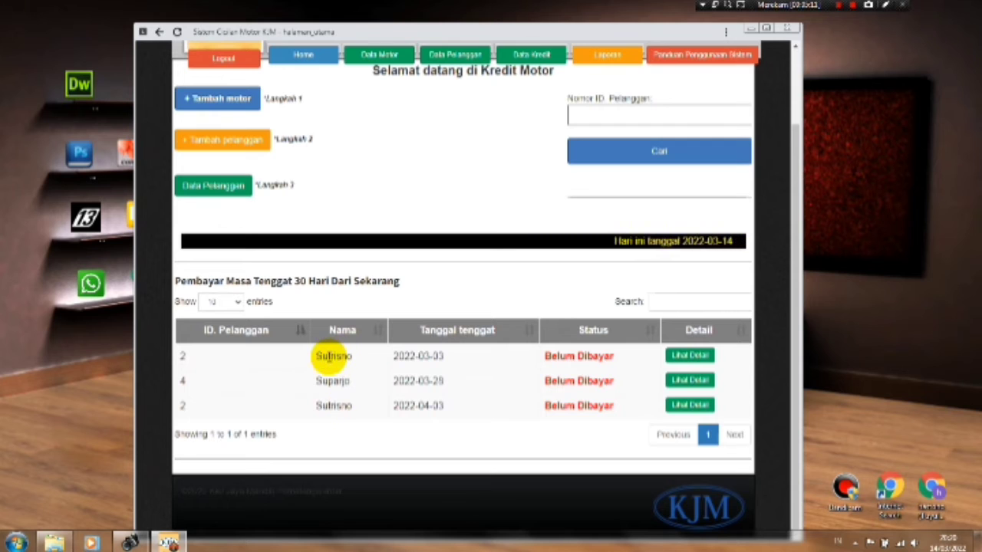
pyautogui.moveTo(329, 356); pyautogui.dragTo(574, 362)
pyautogui.click(514, 362)
pyautogui.click(574, 362)
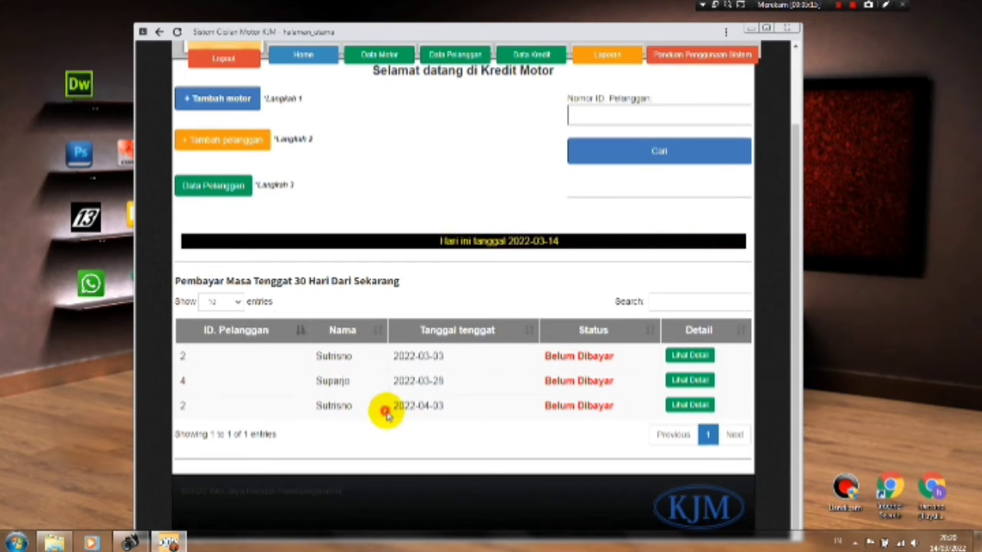
pyautogui.moveTo(384, 410); pyautogui.dragTo(462, 401)
pyautogui.click(465, 395)
pyautogui.moveTo(340, 380); pyautogui.dragTo(395, 379)
pyautogui.click(394, 379)
pyautogui.moveTo(329, 381); pyautogui.dragTo(634, 388)
pyautogui.click(634, 388)
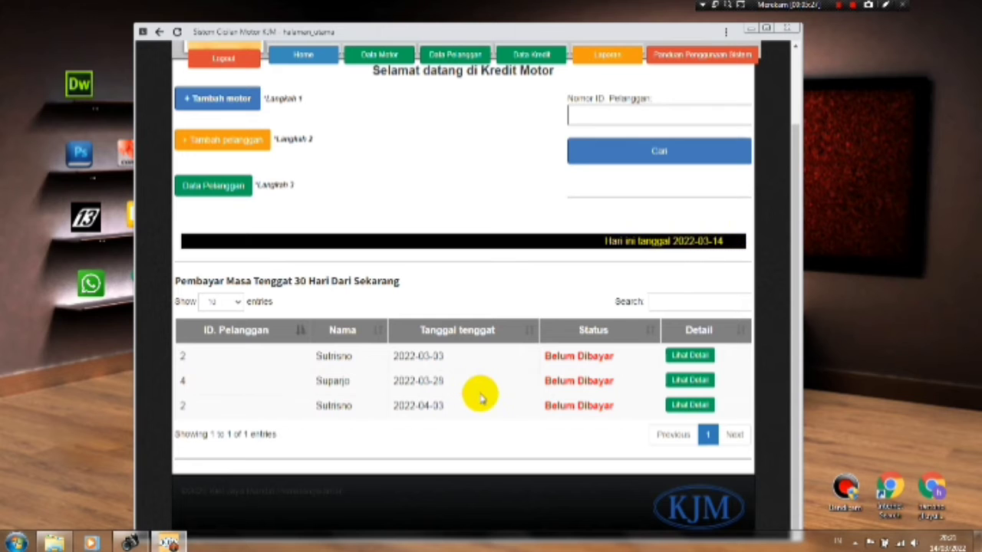
pyautogui.scroll(2, 474, 392)
# Find customer ID 4 in Data Pelanggan and open BAYAR KREDIT for the Rp 687500 second installment
pyautogui.click(448, 140)
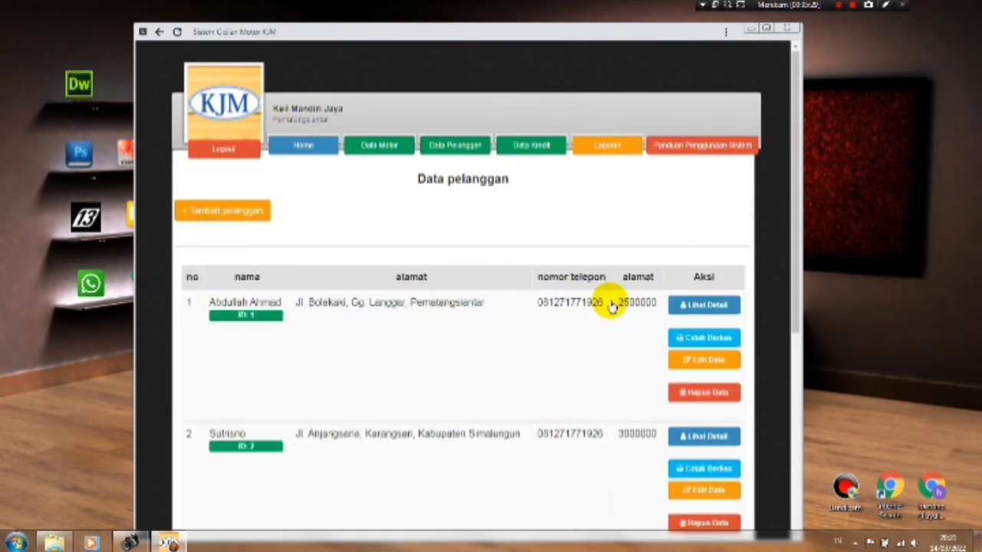
pyautogui.scroll(-1, 606, 353)
pyautogui.scroll(-4, 351, 400)
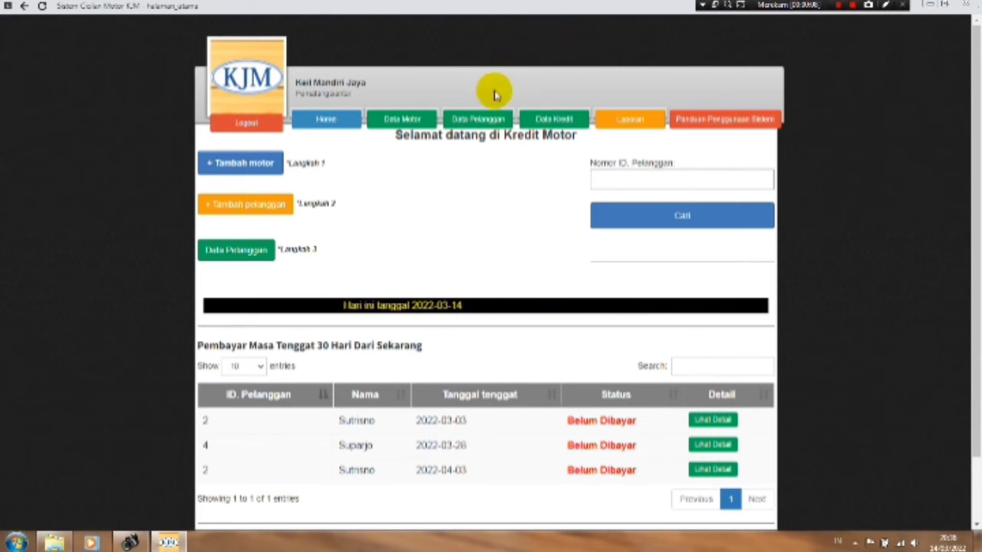
pyautogui.click(481, 119)
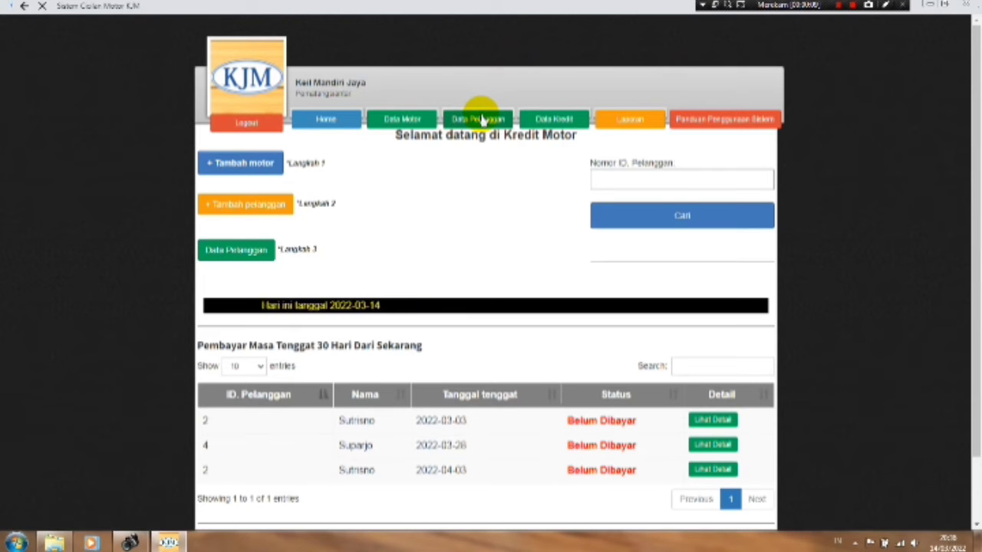
pyautogui.scroll(-1, 499, 219)
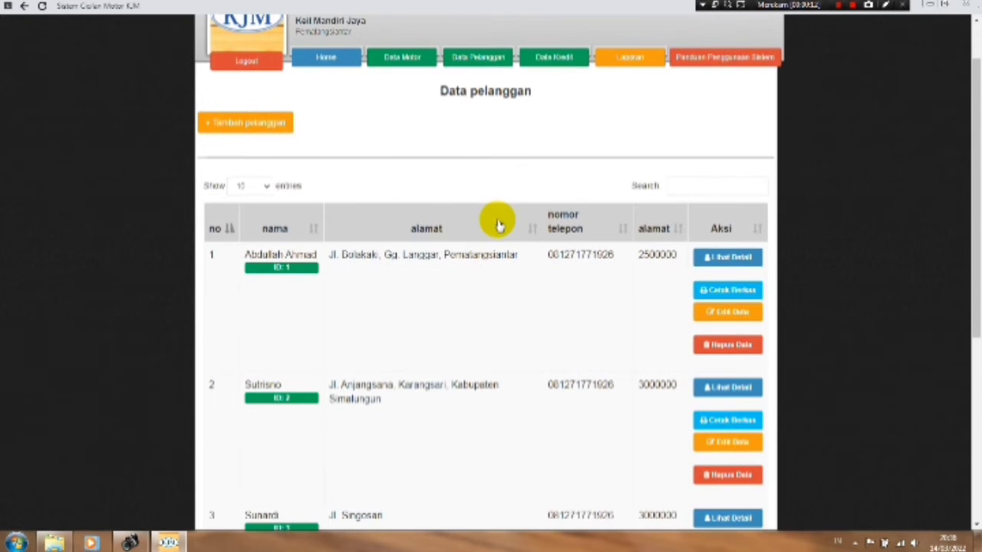
pyautogui.scroll(-1, 760, 274)
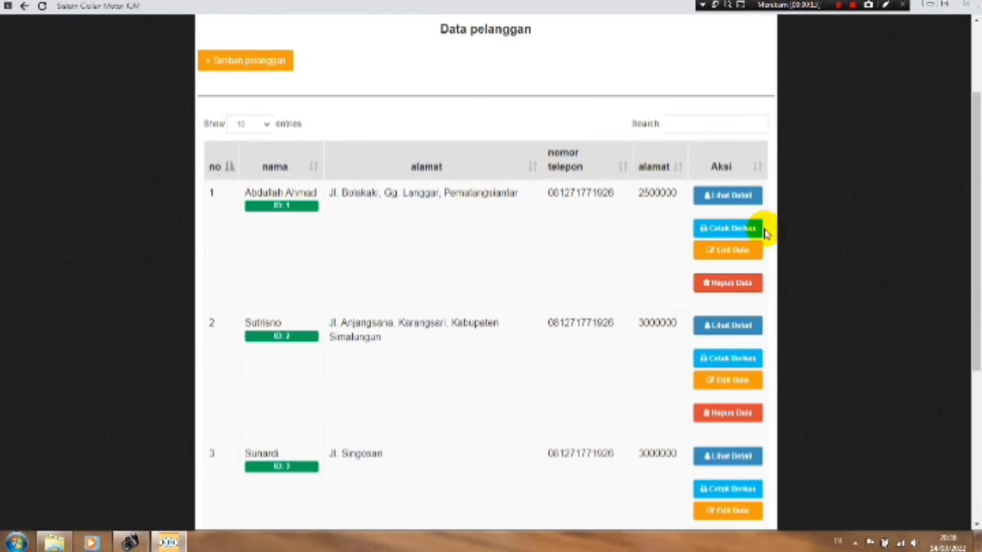
pyautogui.scroll(-3, 759, 261)
pyautogui.scroll(-1, 257, 365)
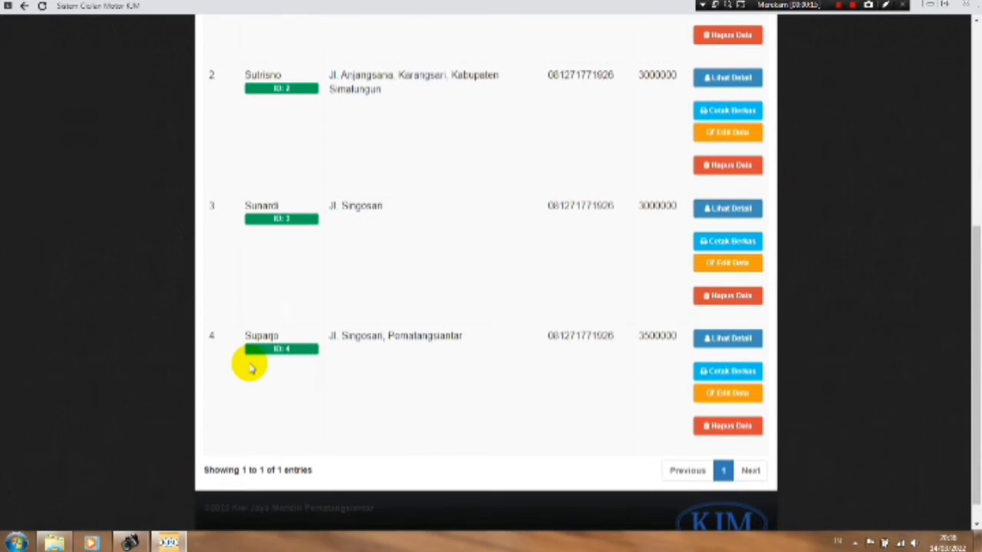
pyautogui.click(731, 345)
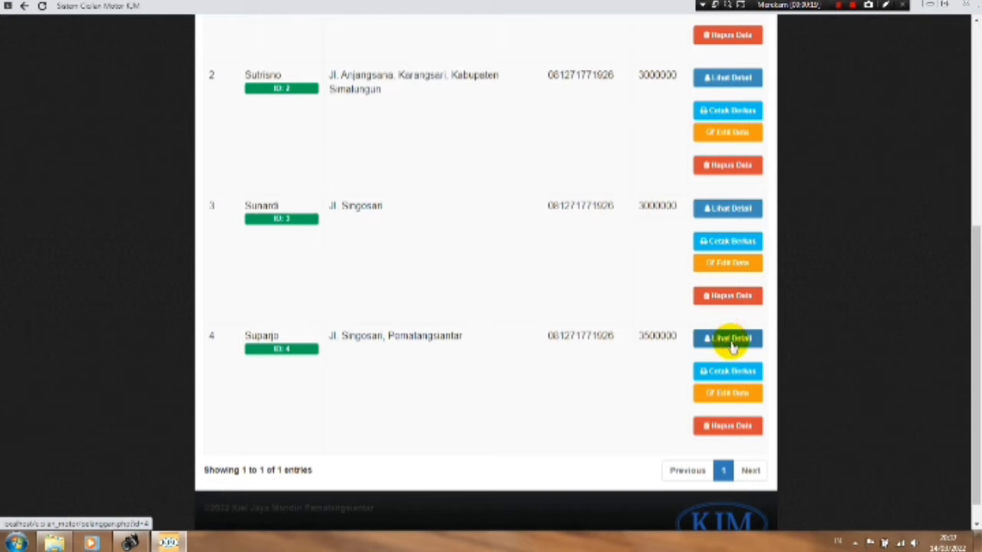
pyautogui.scroll(-1, 468, 272)
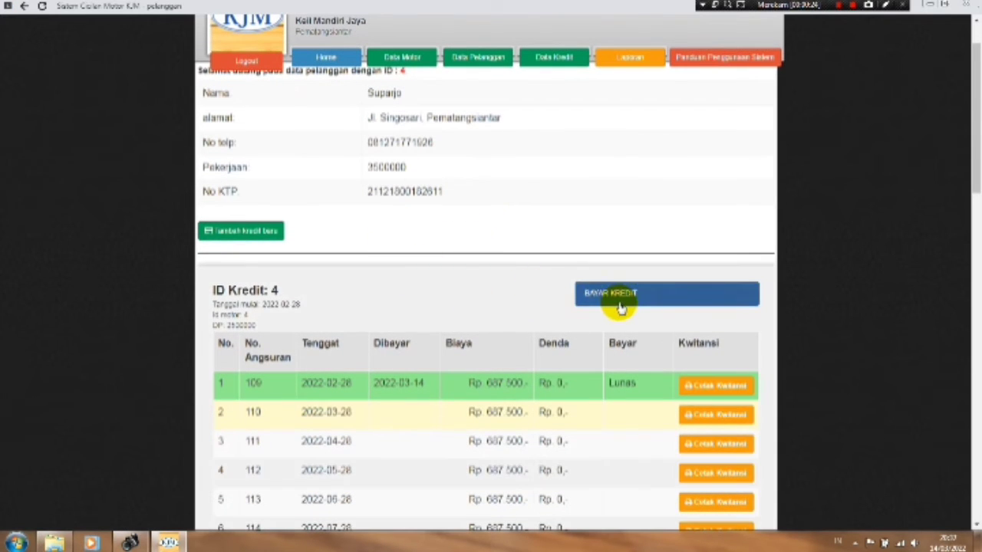
pyautogui.click(622, 306)
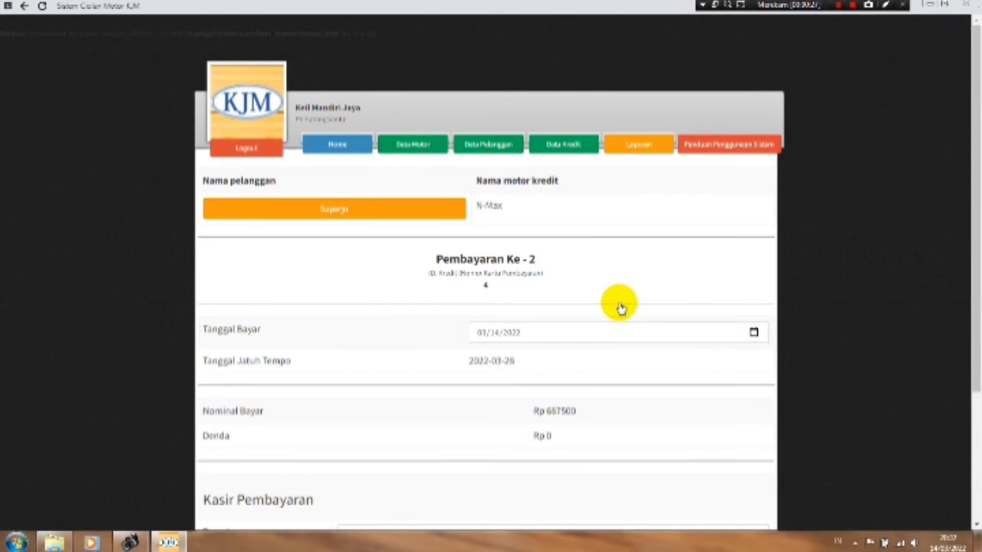
# Set the payment date to 28 February 2022
pyautogui.click(753, 335)
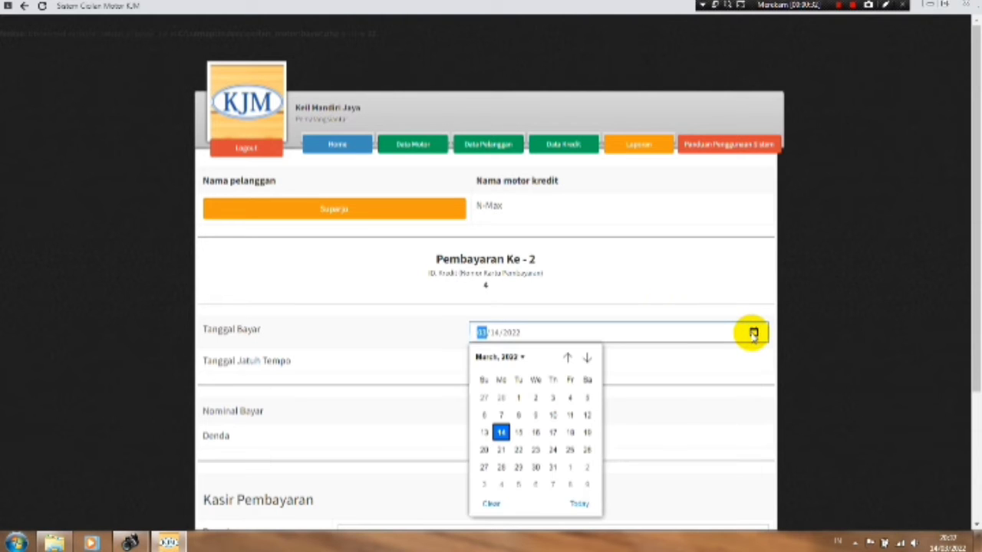
pyautogui.click(502, 434)
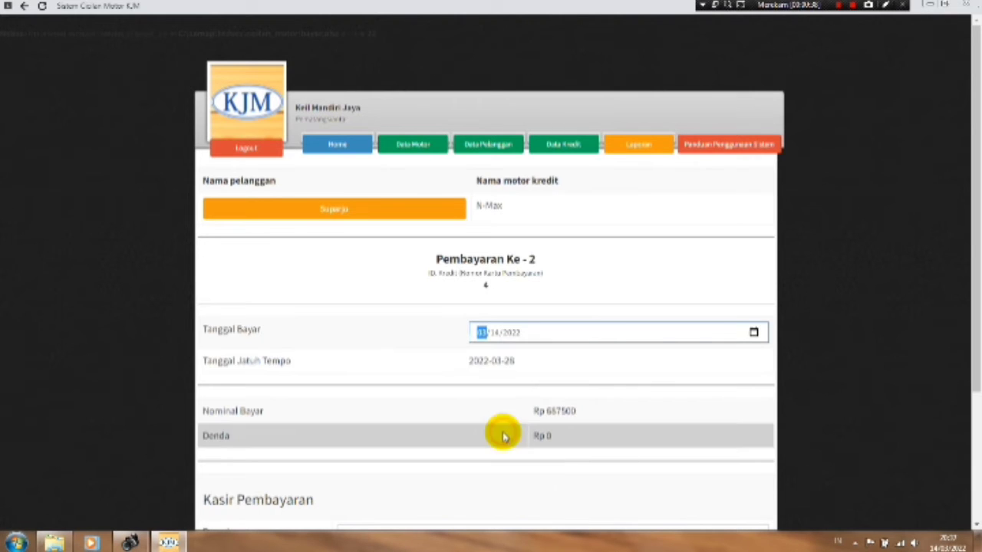
pyautogui.click(754, 332)
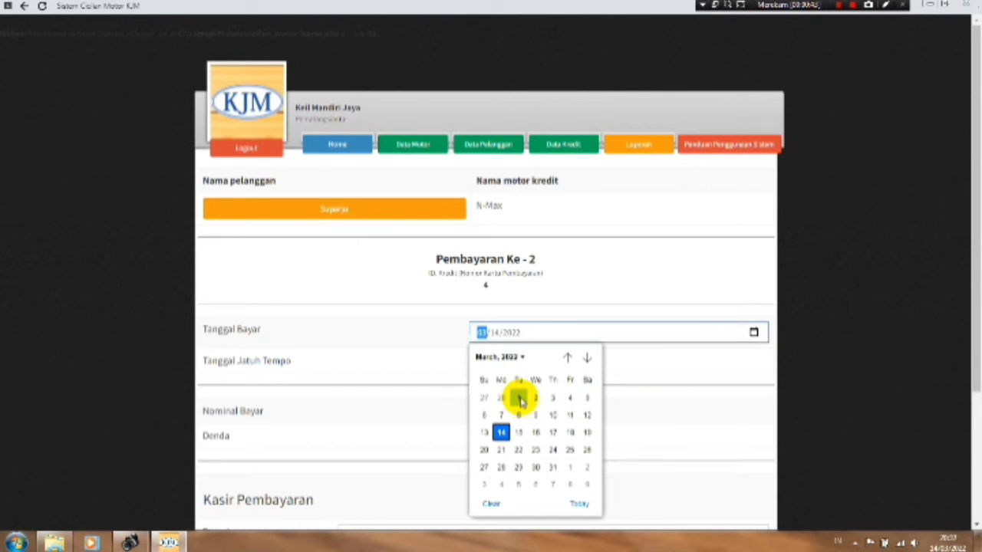
pyautogui.click(502, 399)
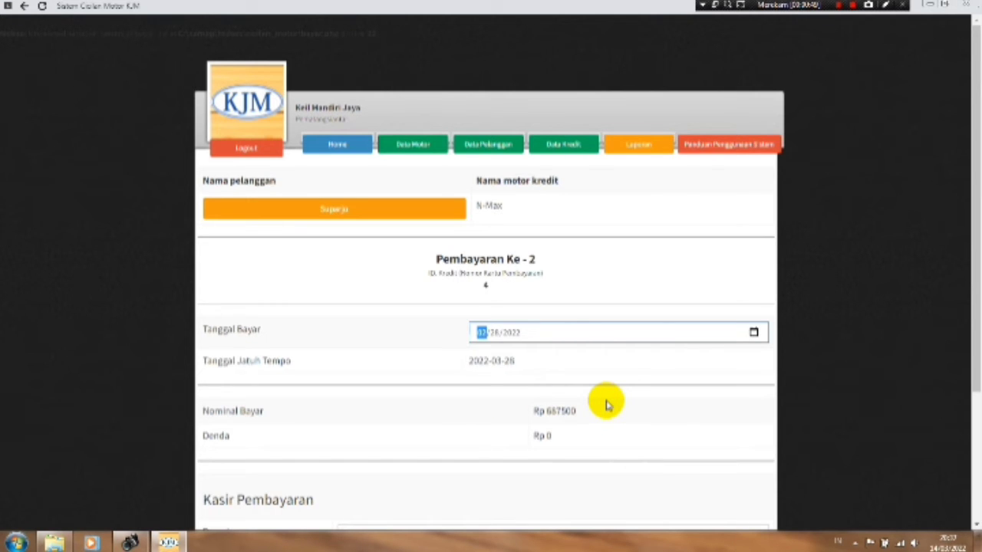
pyautogui.scroll(-3, 602, 407)
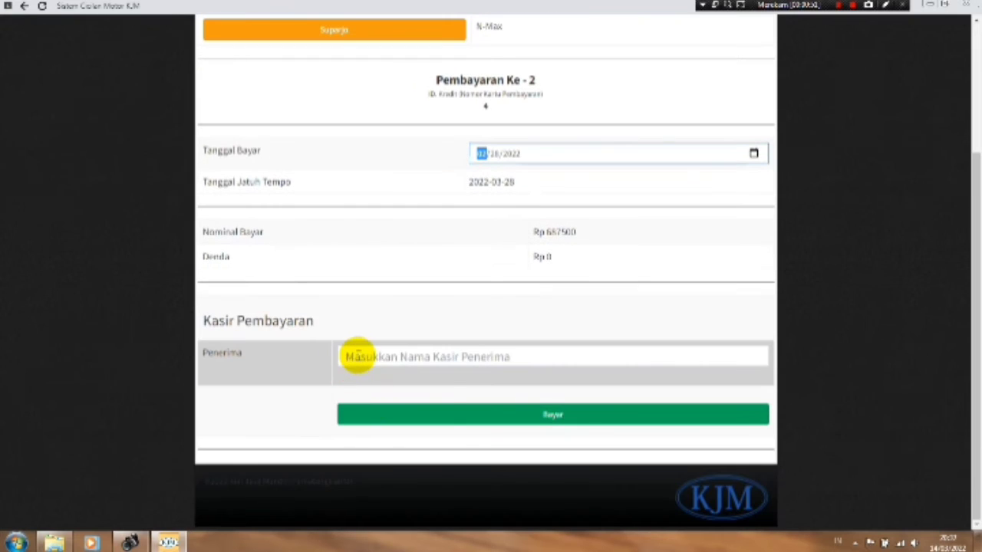
# Choose the receiving cashier in Penerima and submit the payment so it shows Lunas
pyautogui.click(354, 355)
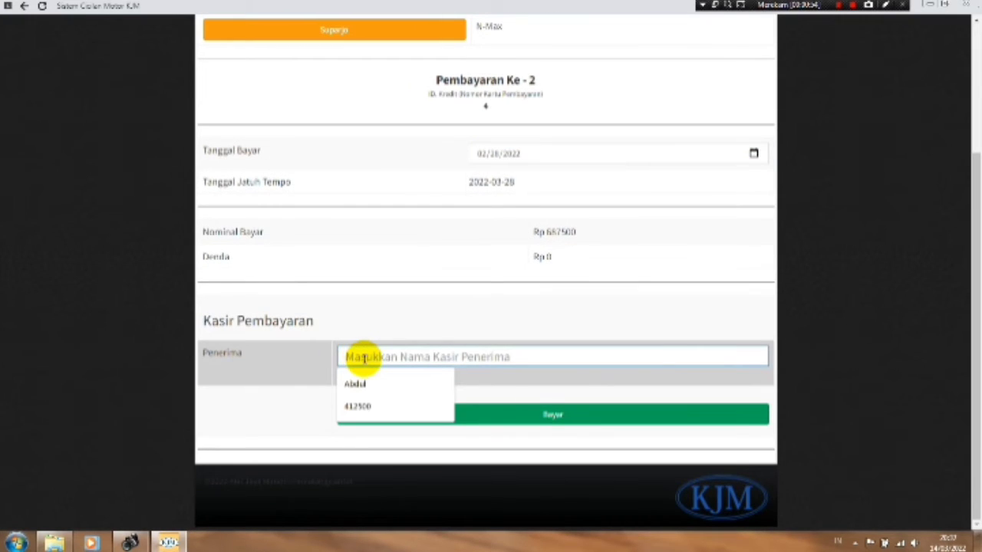
pyautogui.click(355, 383)
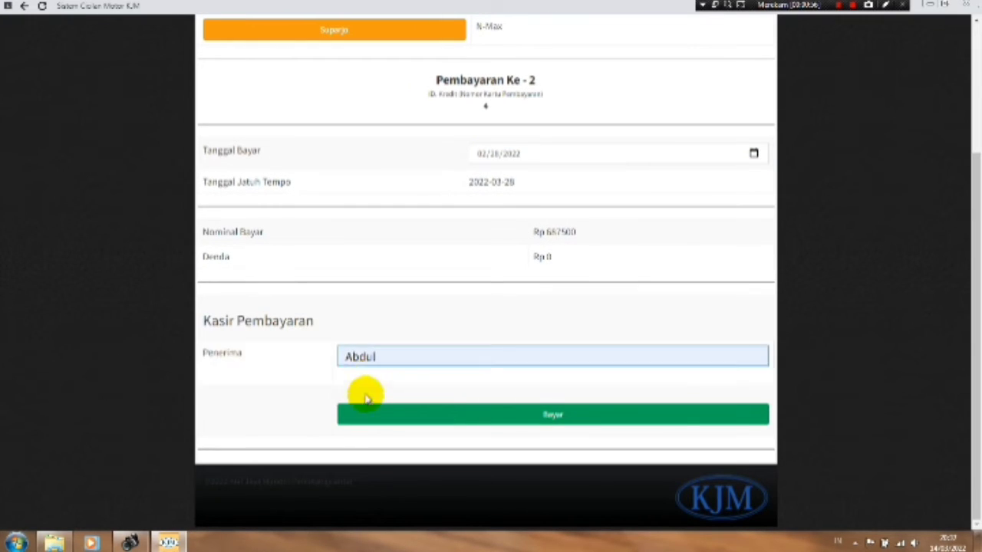
pyautogui.click(378, 412)
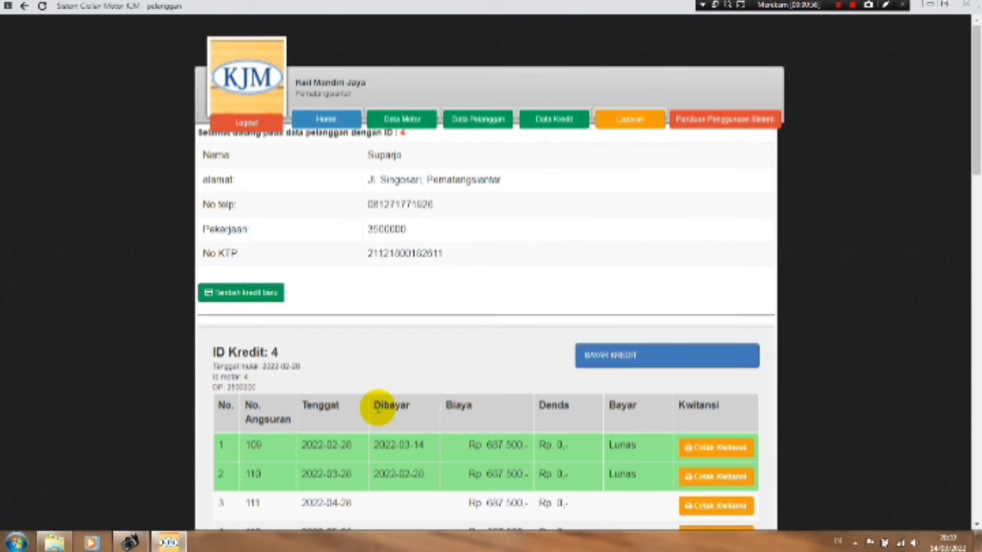
# Scroll to installment row 2 and open its Rp 687.500 payment receipt
pyautogui.scroll(-1, 376, 414)
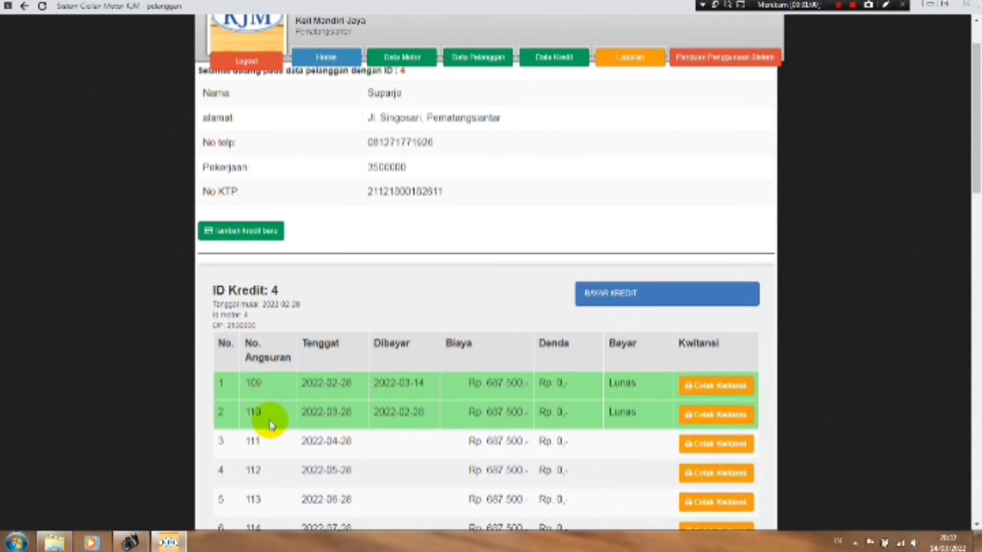
pyautogui.moveTo(297, 412); pyautogui.dragTo(605, 430)
pyautogui.click(627, 426)
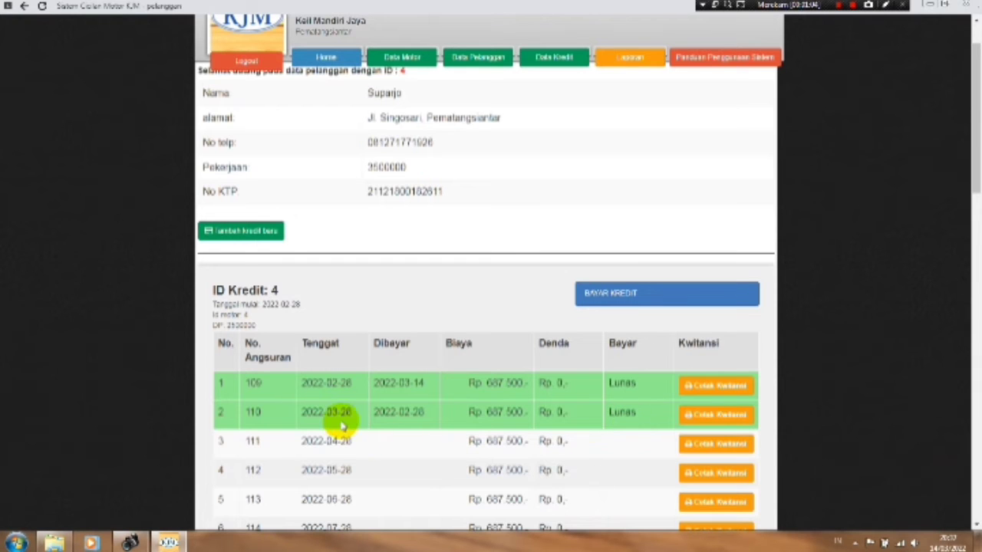
pyautogui.scroll(-1, 399, 412)
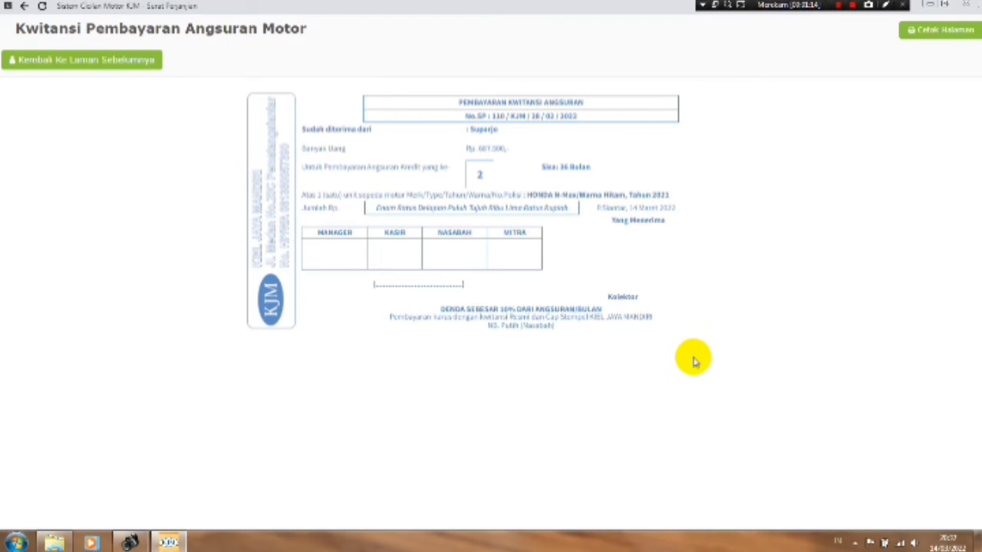
# Set the receipt's print layout to Landscape on Envelope #14 paper
pyautogui.click(926, 30)
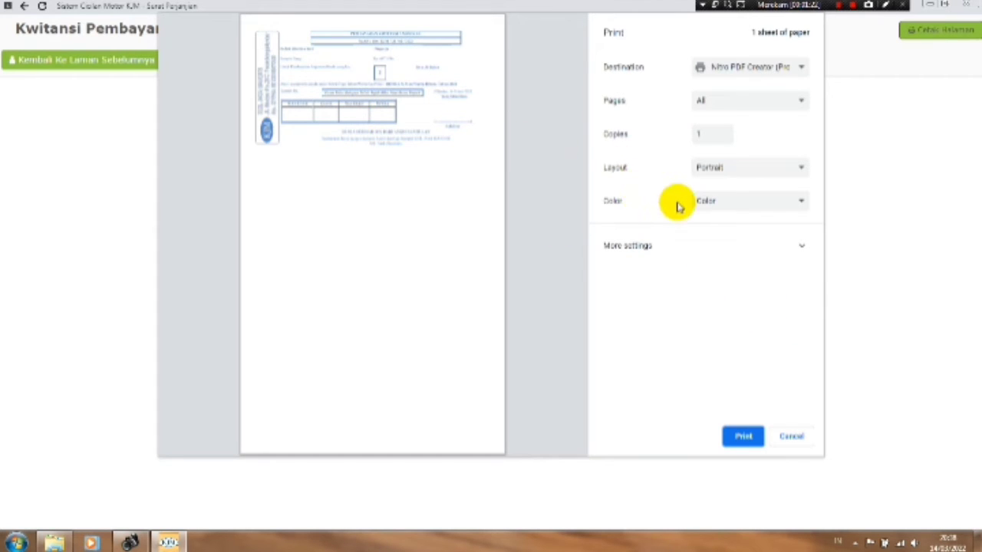
pyautogui.click(755, 239)
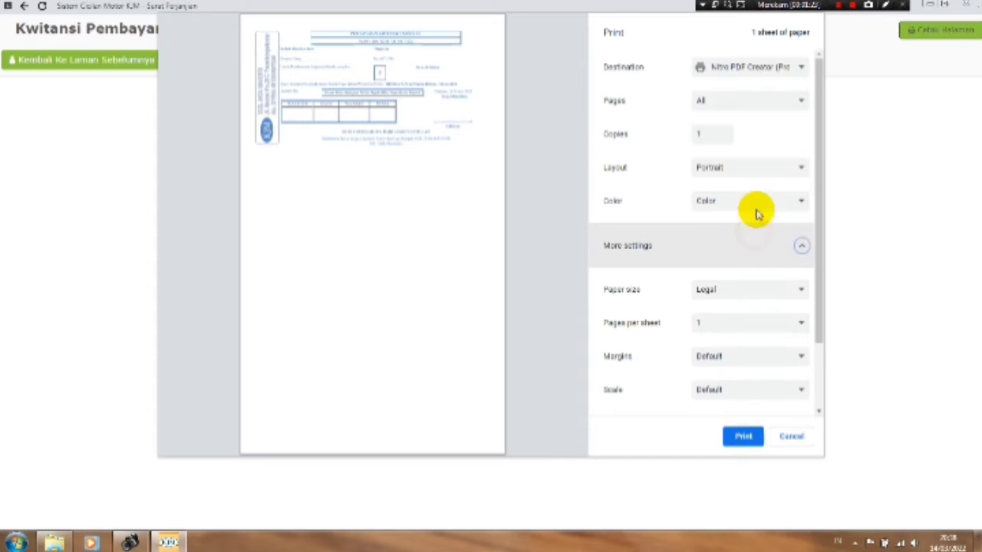
pyautogui.click(765, 168)
pyautogui.click(760, 194)
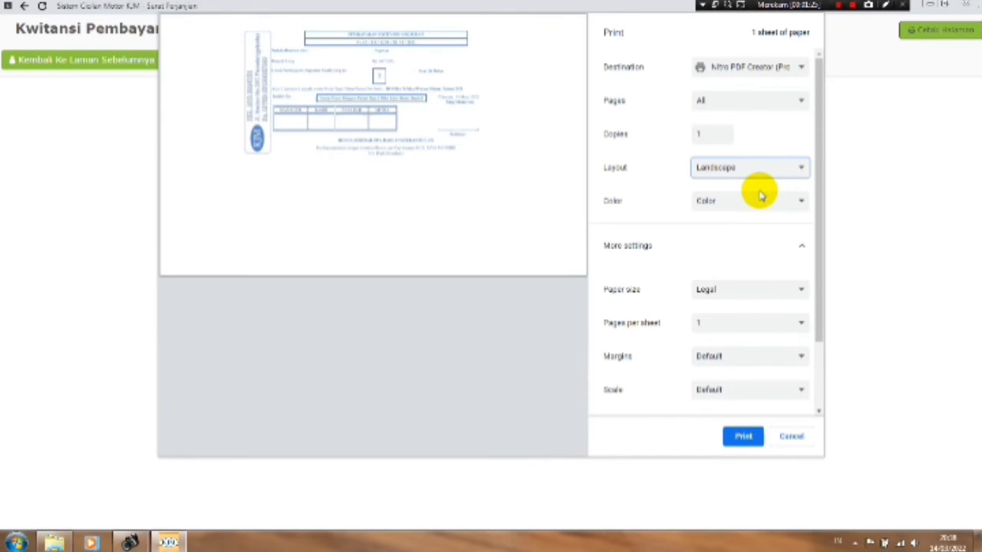
pyautogui.click(786, 282)
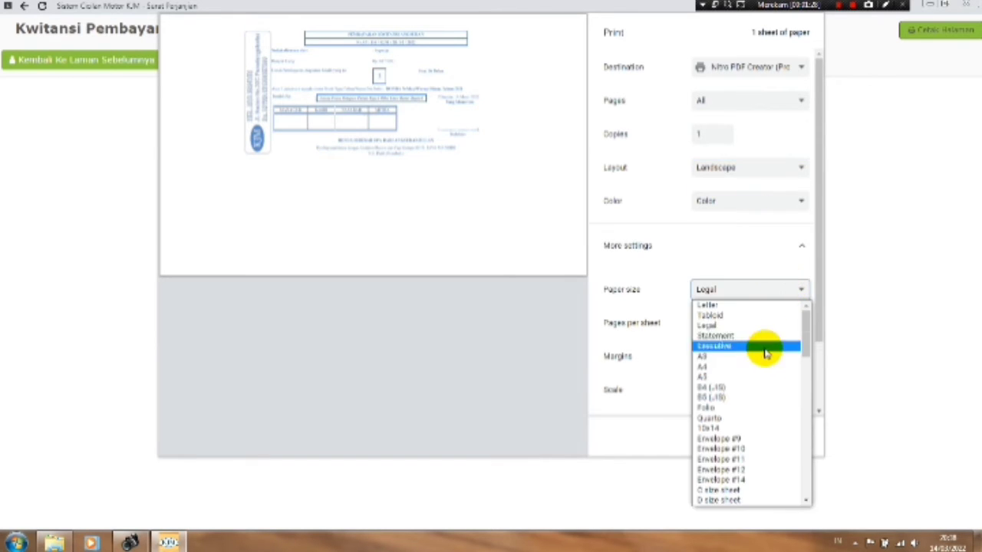
pyautogui.scroll(-6, 719, 450)
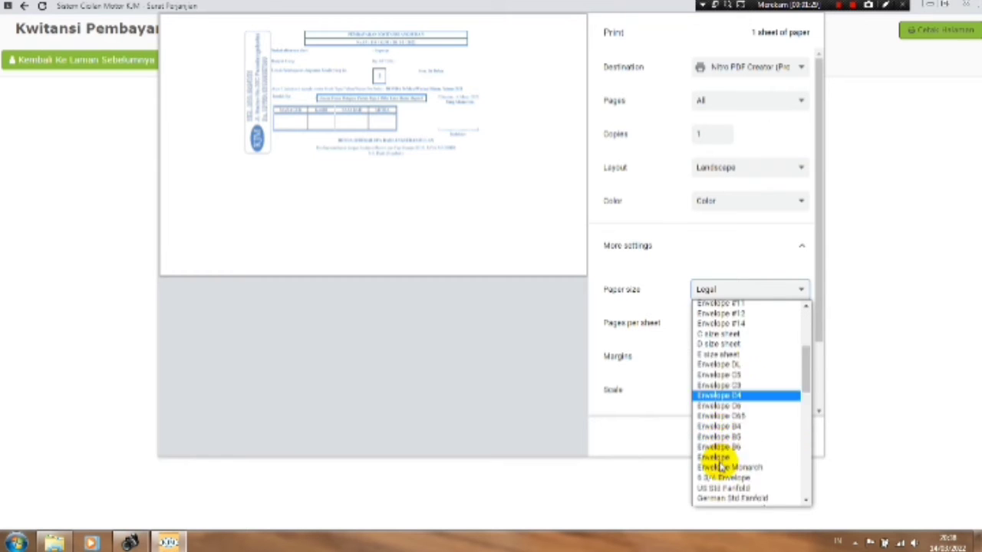
pyautogui.click(740, 370)
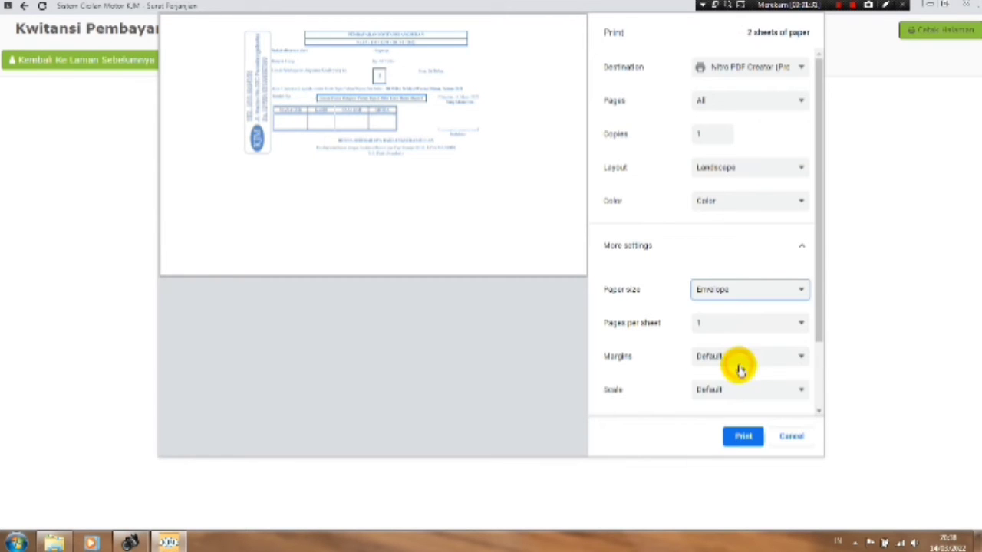
pyautogui.click(756, 293)
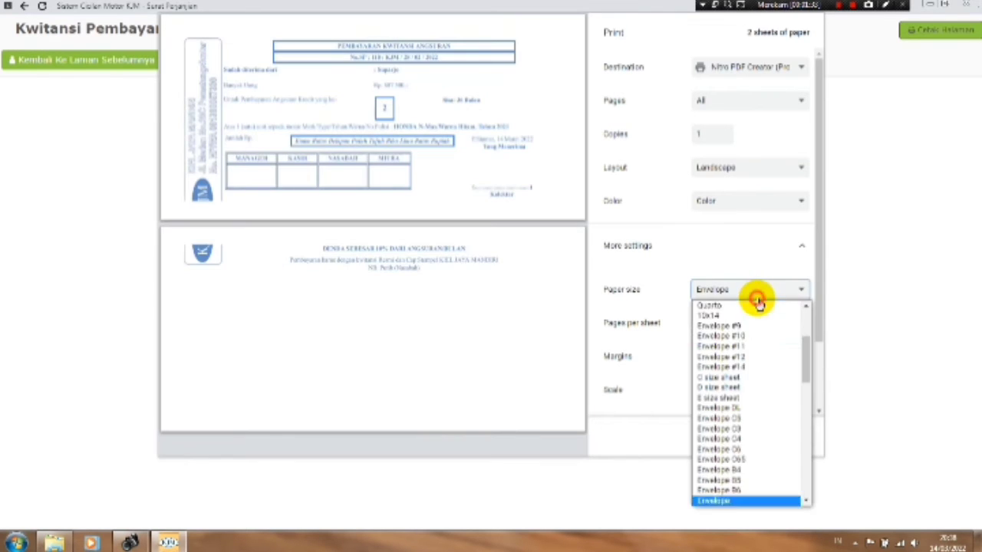
pyautogui.click(749, 368)
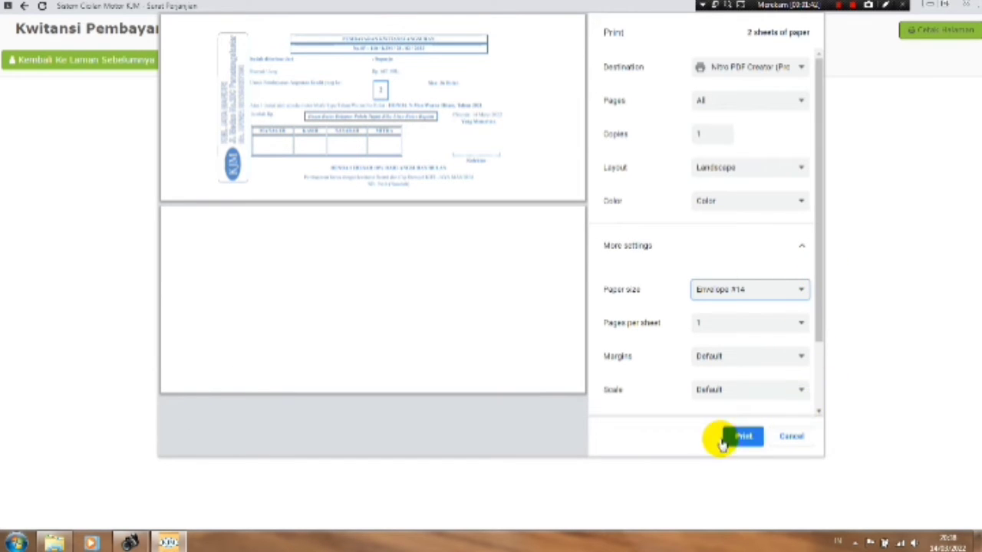
# Browse the print destinations, then cancel printing without printing the receipt
pyautogui.click(790, 68)
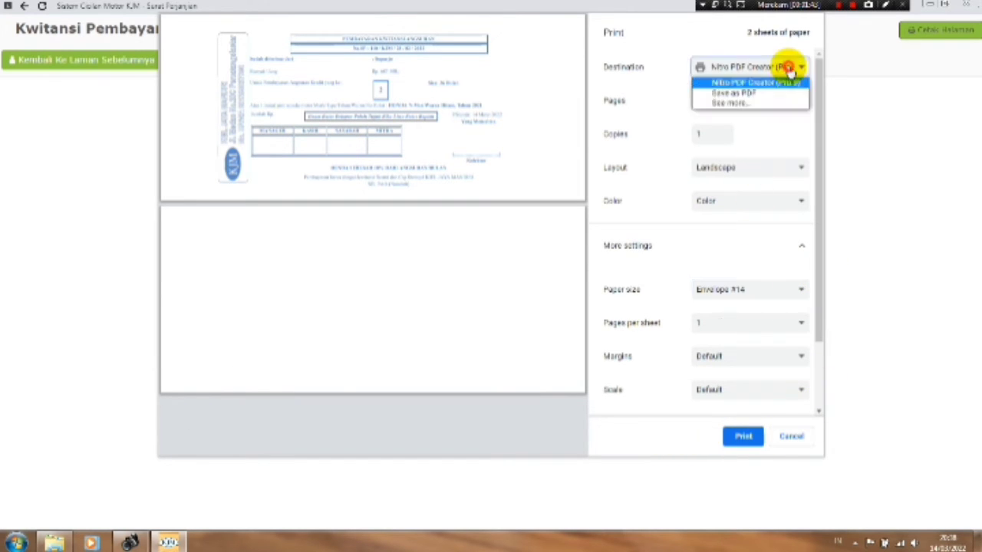
pyautogui.click(757, 103)
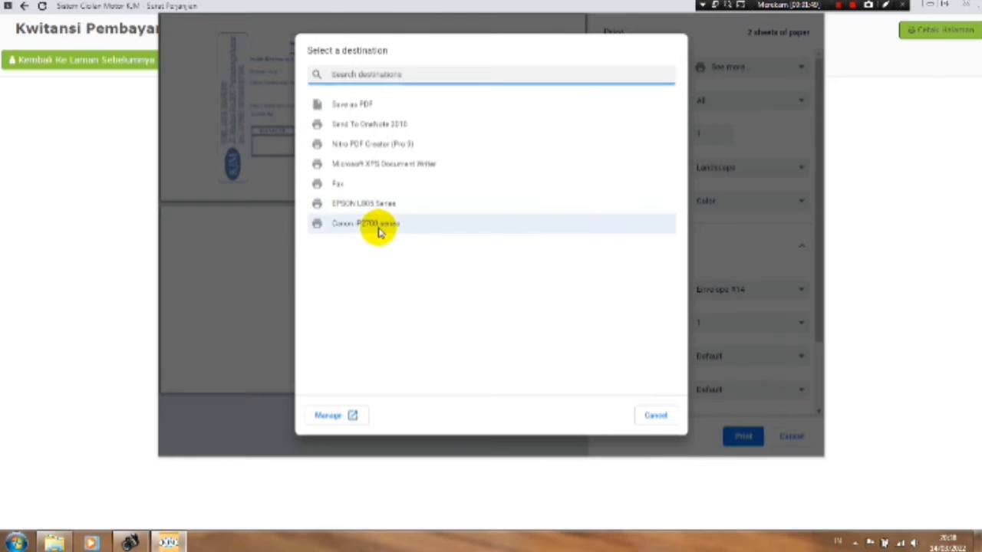
pyautogui.click(659, 417)
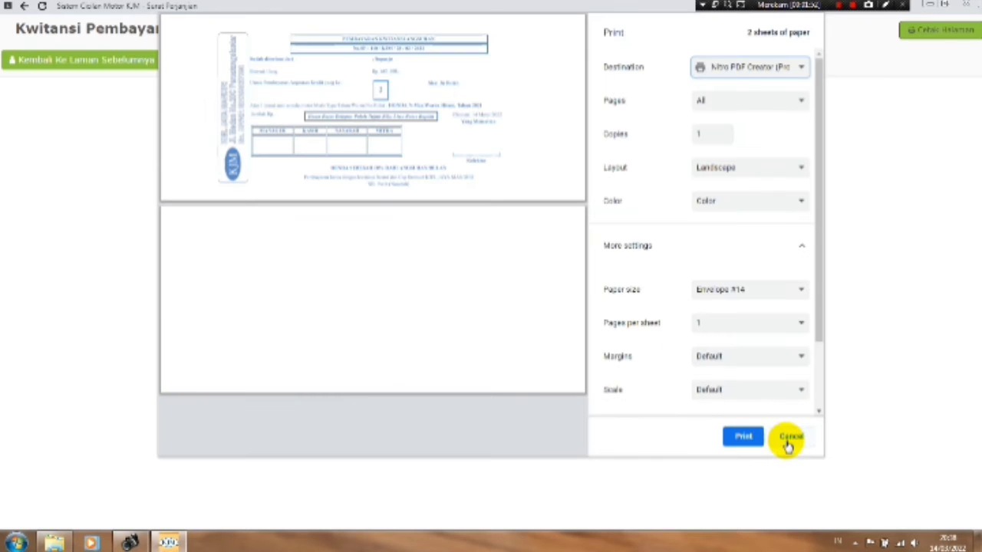
pyautogui.click(790, 438)
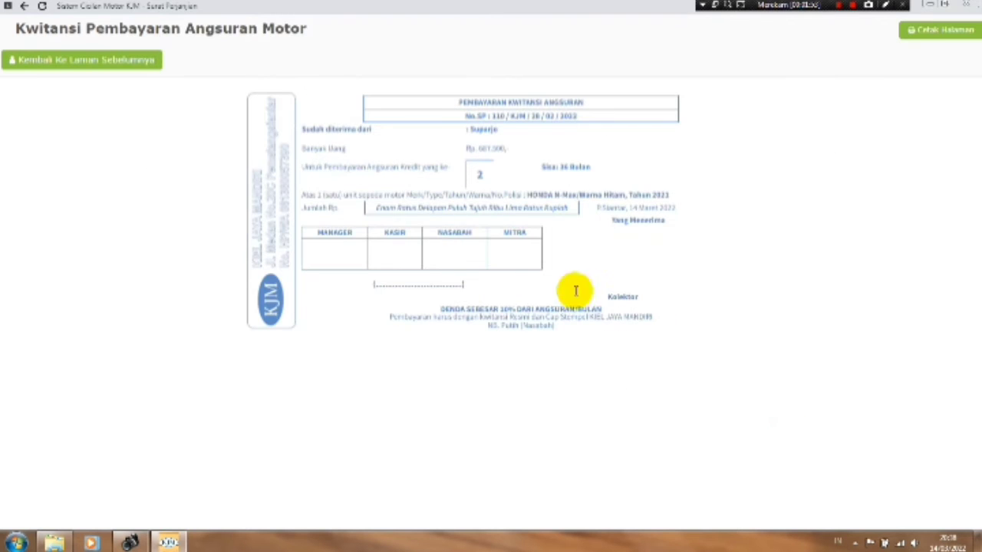
# Go back to the customer list and open Cetak Berkas for customer ID 4's agreement
pyautogui.click(113, 59)
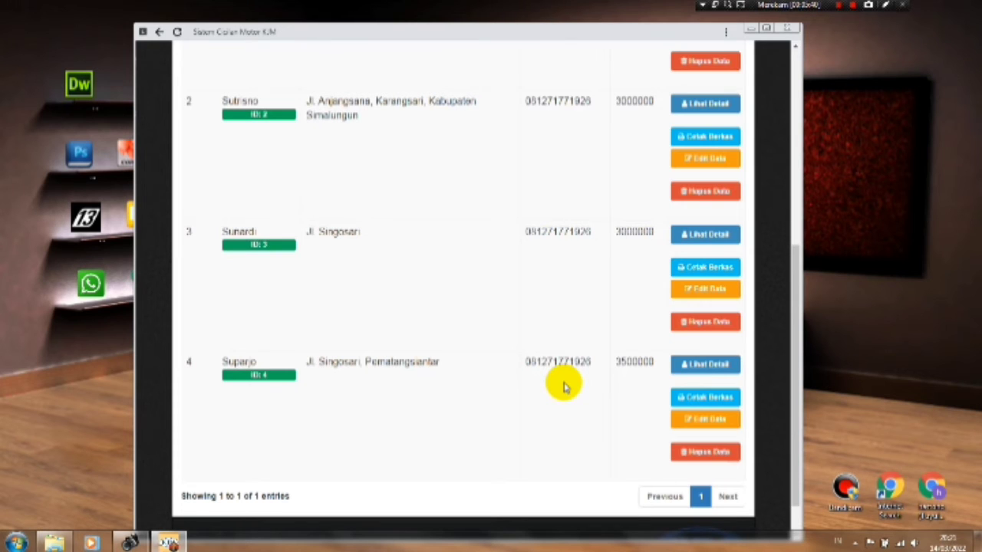
pyautogui.click(694, 397)
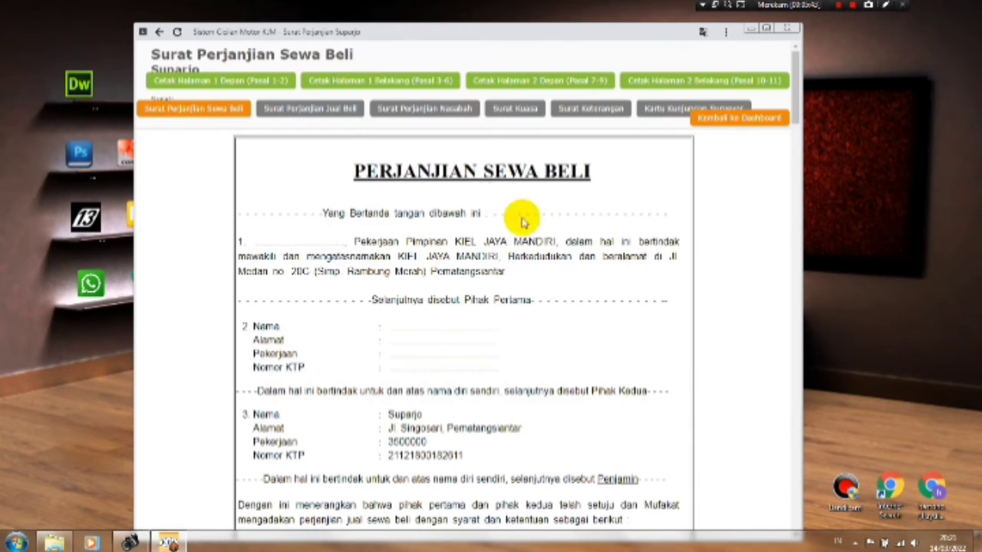
# Maximize the browser and page through Jual Beli, Kuasa and Keterangan to the Kartu Kunjungan Surveyor card
pyautogui.click(766, 28)
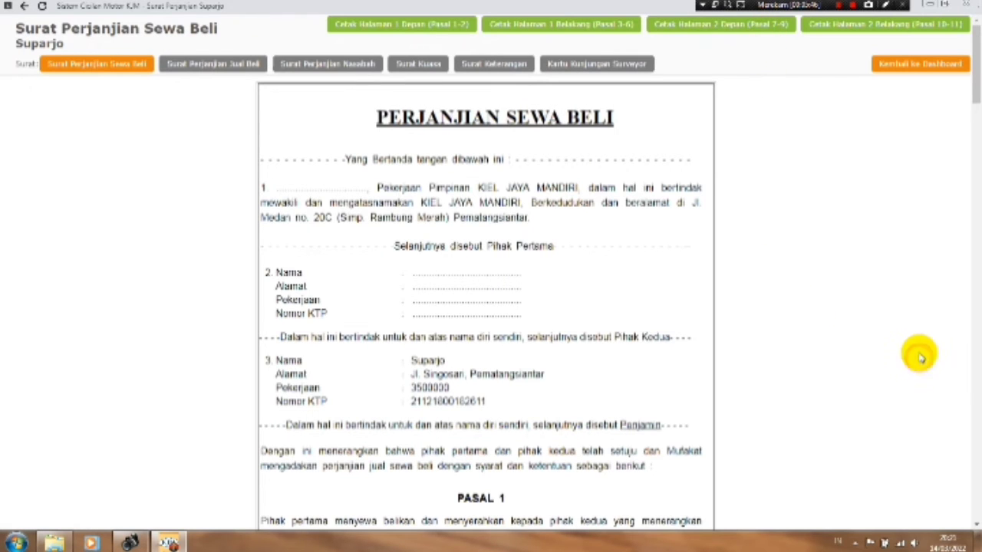
pyautogui.click(213, 67)
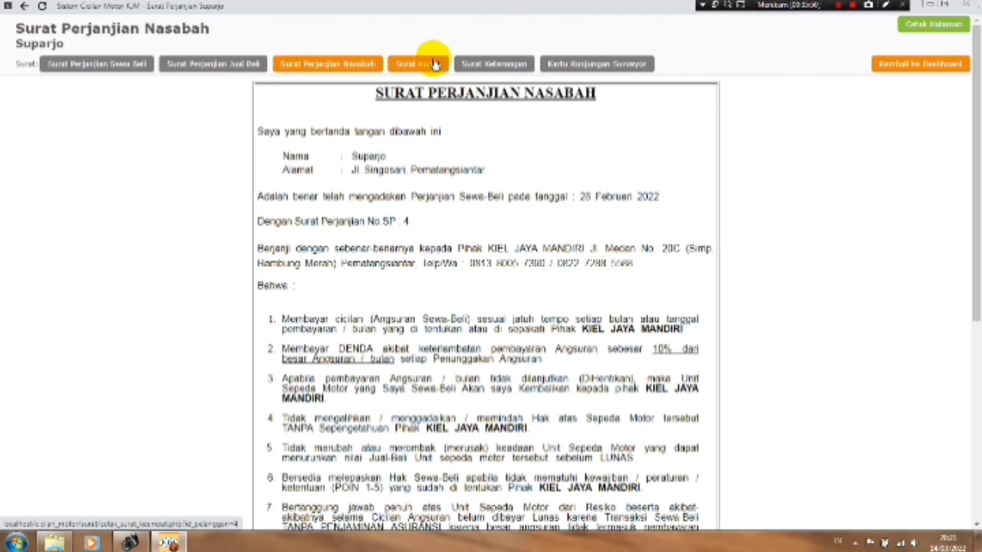
pyautogui.click(434, 66)
pyautogui.click(482, 67)
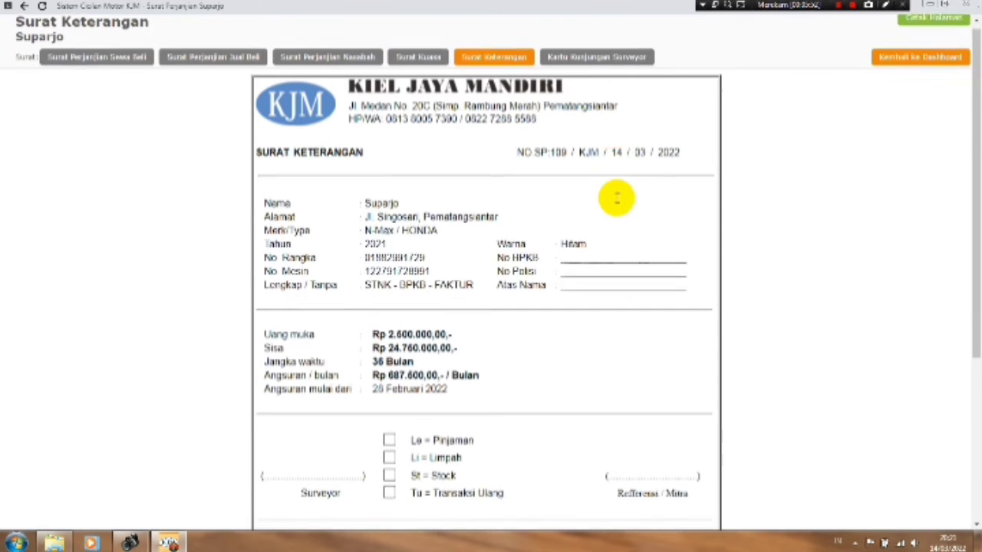
pyautogui.click(599, 69)
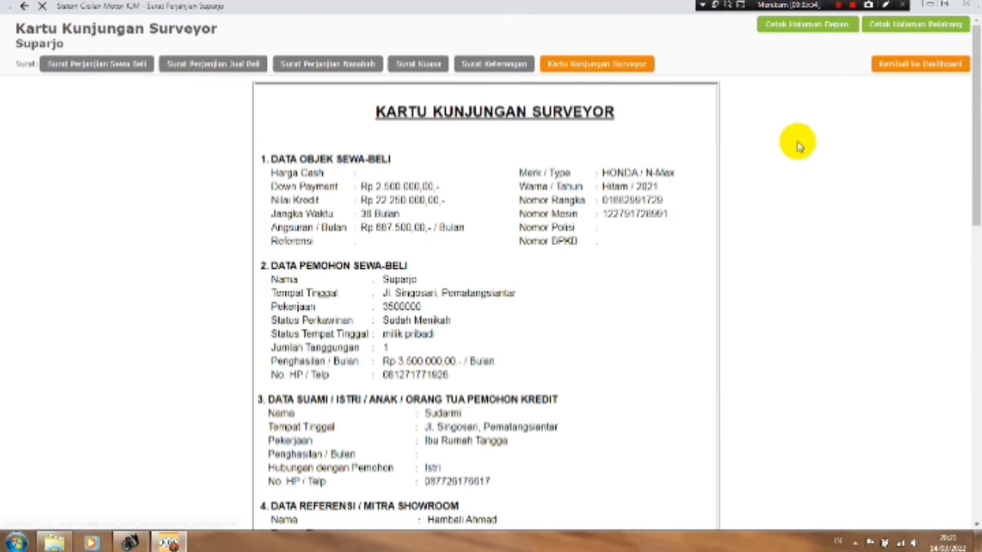
pyautogui.scroll(-5, 798, 146)
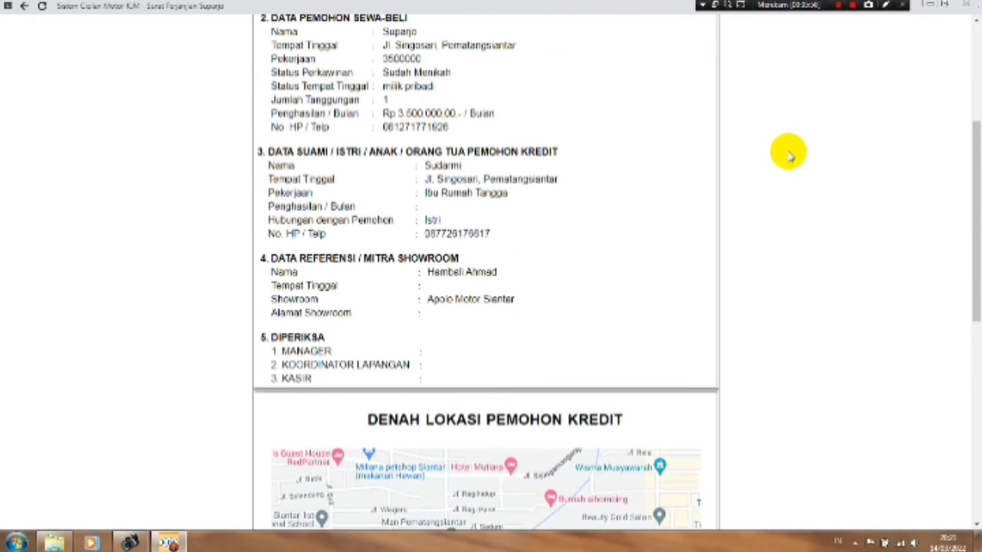
pyautogui.scroll(-3, 790, 156)
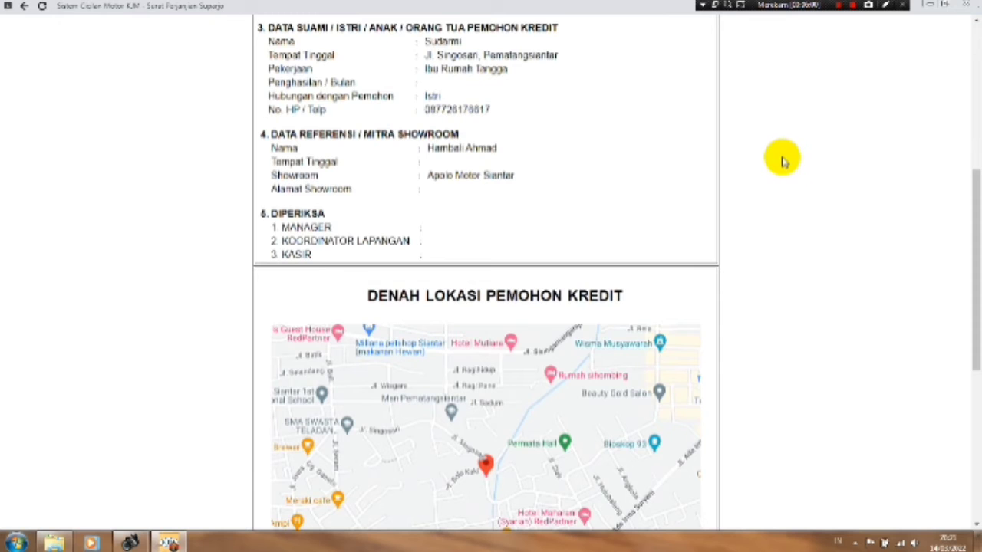
pyautogui.scroll(-2, 767, 383)
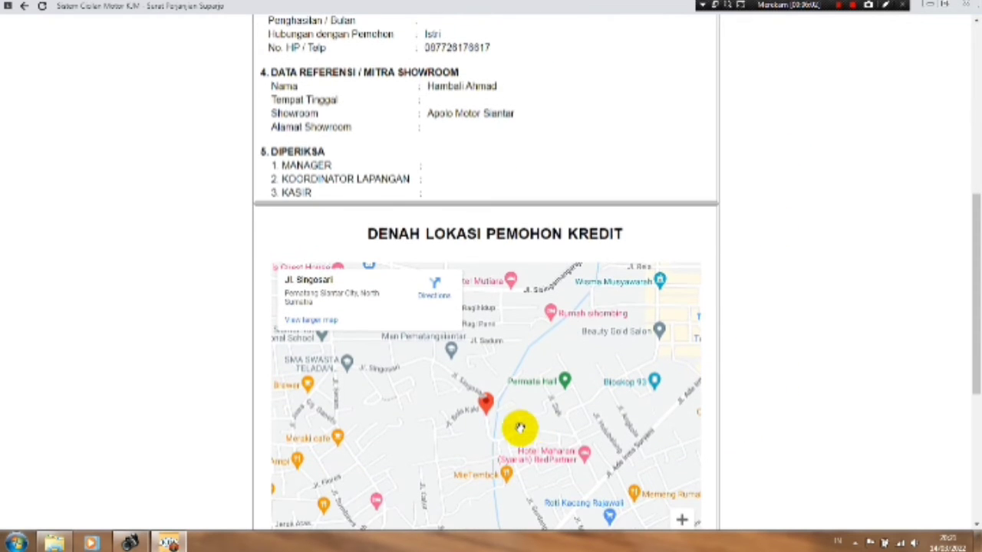
pyautogui.scroll(-3, 485, 417)
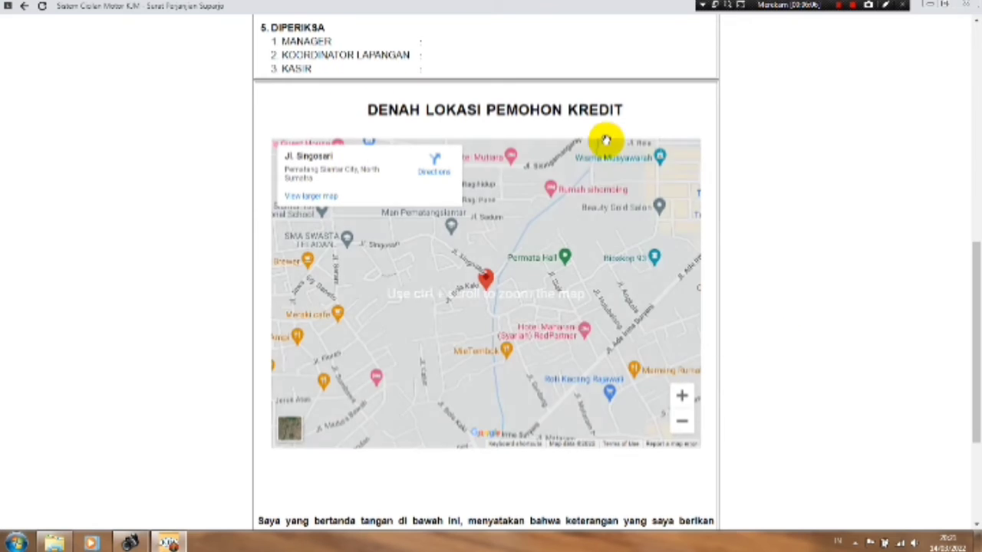
pyautogui.scroll(-3, 675, 184)
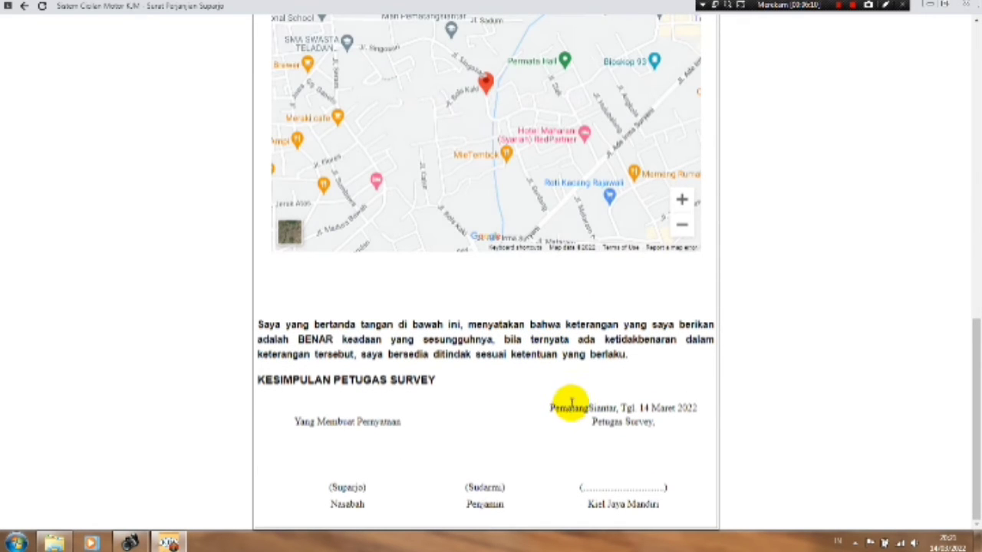
pyautogui.scroll(3, 570, 401)
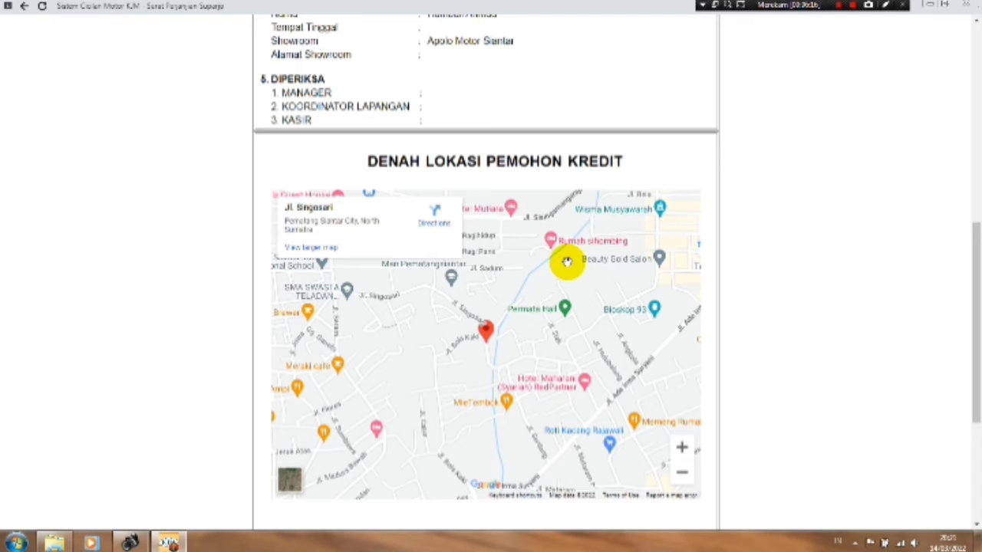
pyautogui.scroll(8, 697, 248)
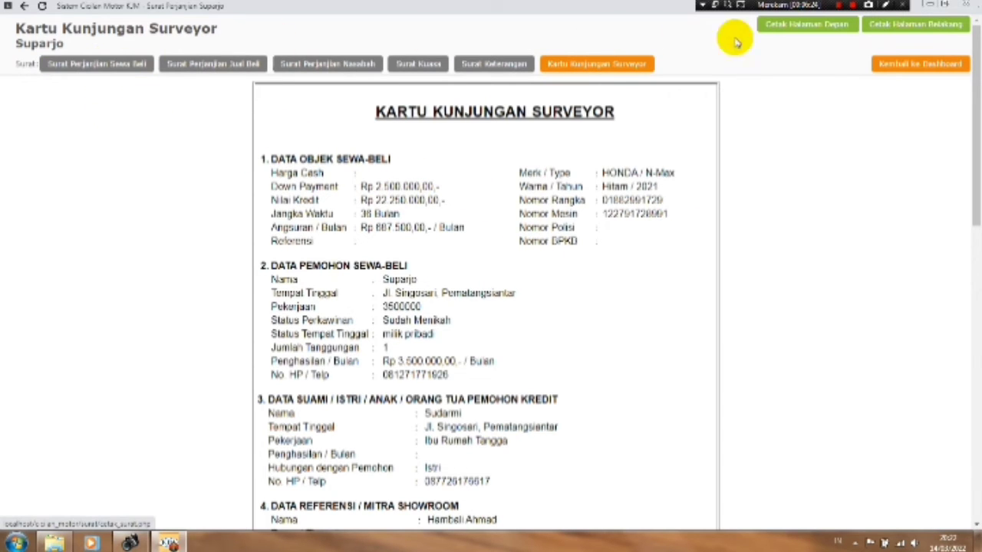
# Skip the front page and save the back page with the location map as a PDF on the Desktop
pyautogui.click(815, 34)
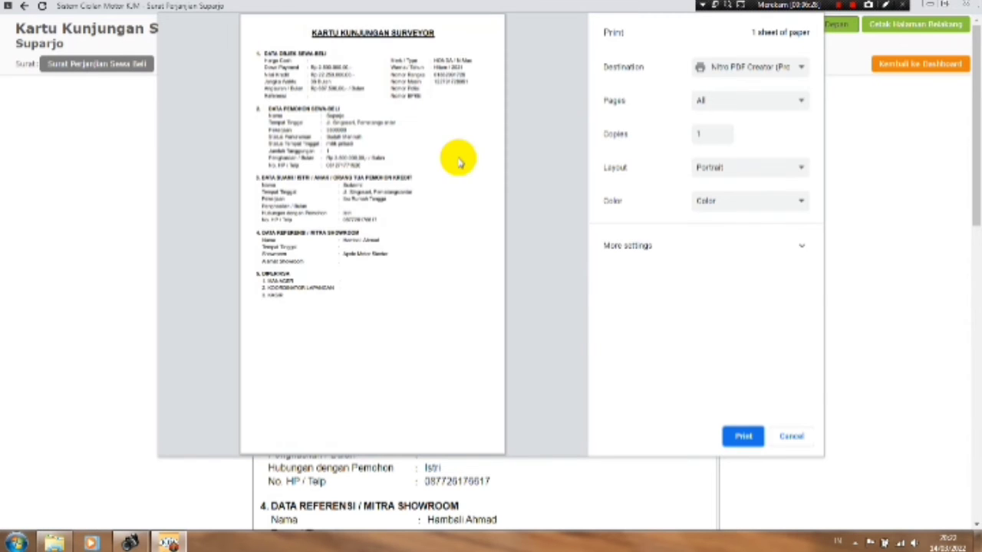
pyautogui.click(802, 439)
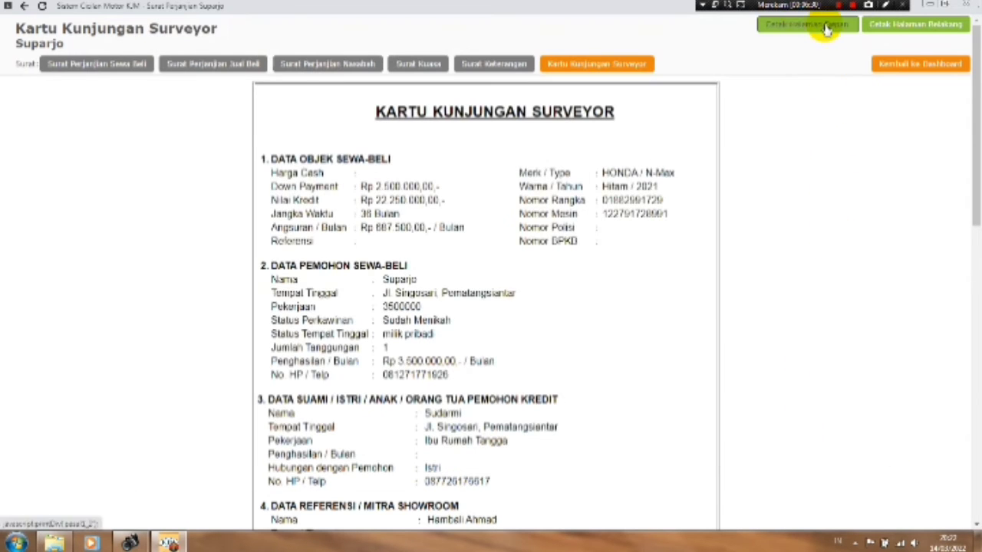
pyautogui.click(910, 26)
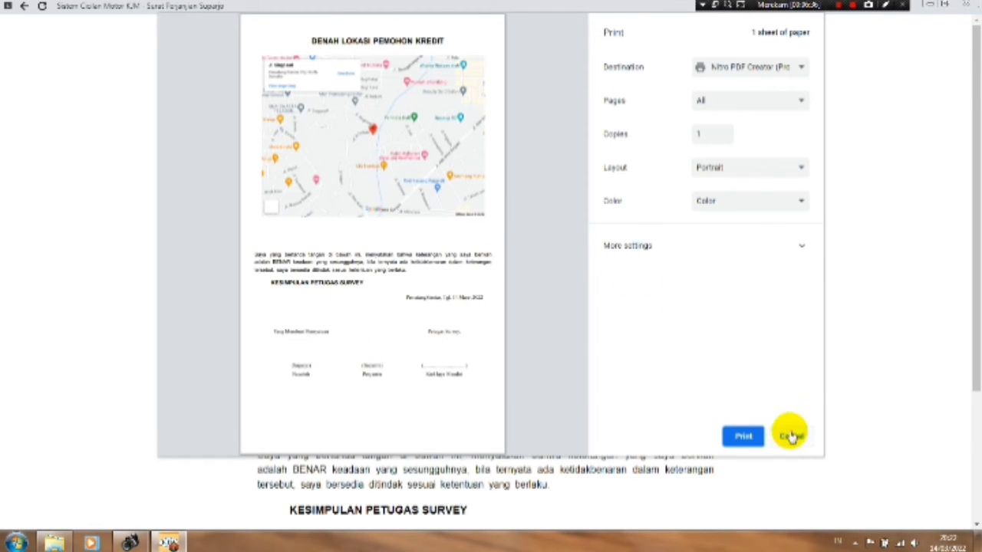
pyautogui.click(738, 436)
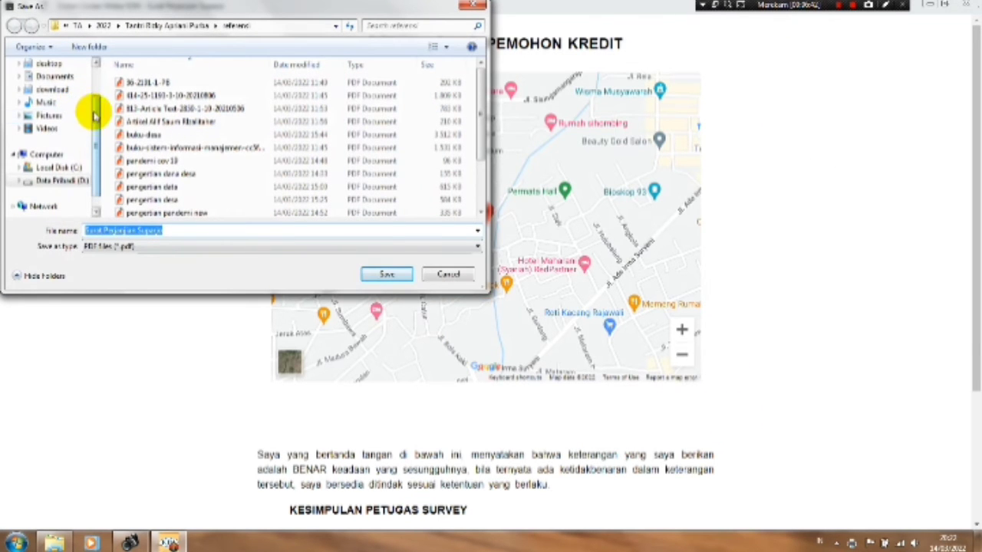
pyautogui.click(48, 64)
pyautogui.click(402, 275)
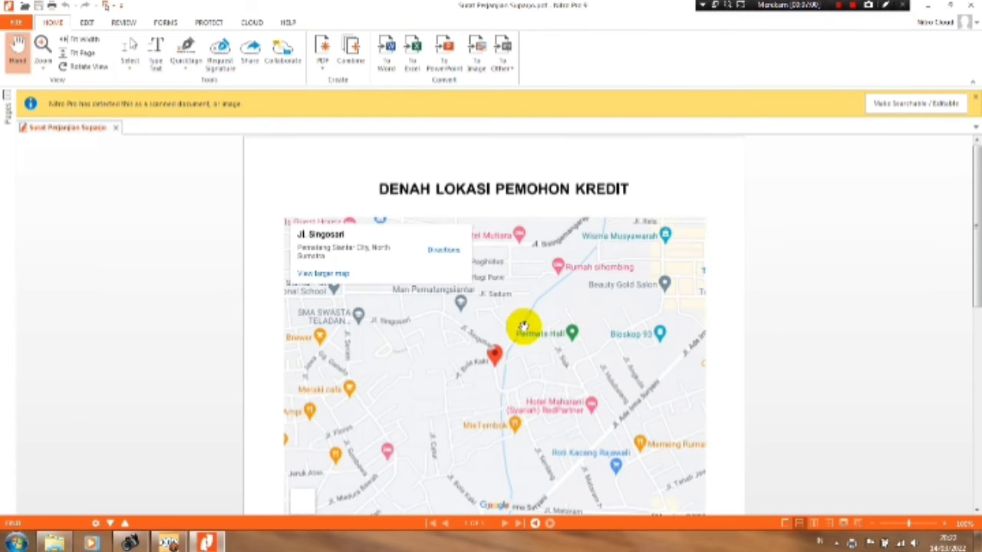
# Scroll through the created PDF in Nitro Pro and close it
pyautogui.scroll(-2, 491, 334)
pyautogui.scroll(-7, 481, 341)
pyautogui.scroll(2, 533, 409)
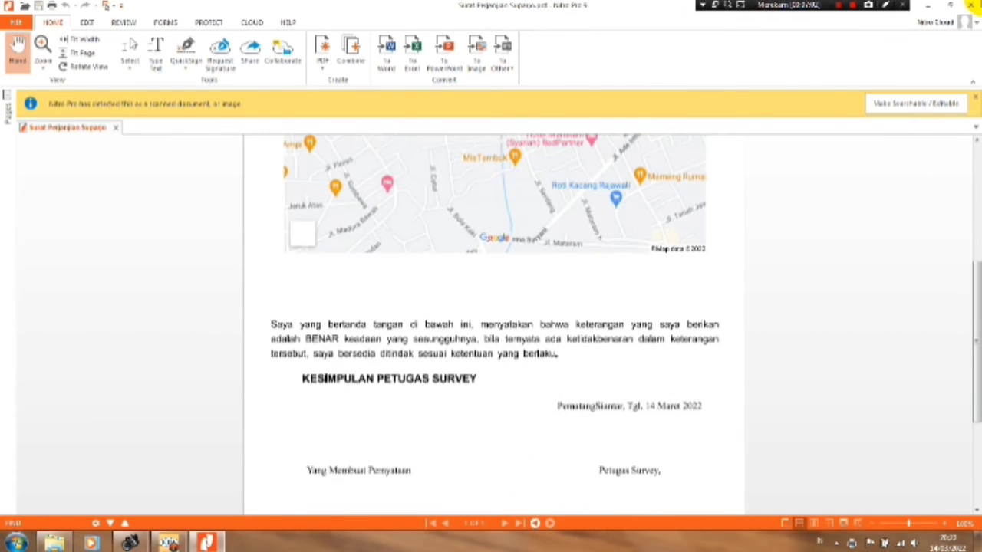
pyautogui.click(970, 8)
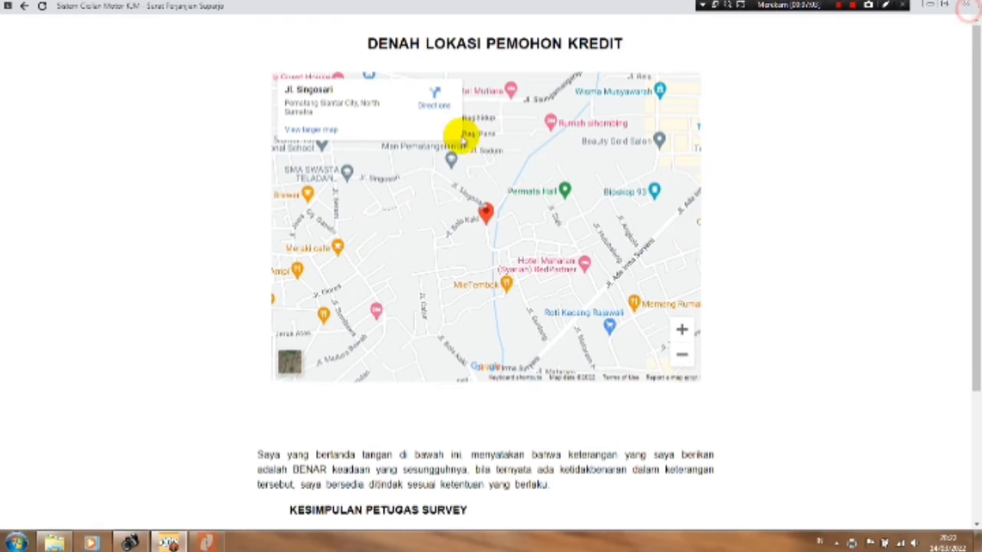
# Reload the letters and step back through the pages to the Surat Perjanjian Sewa Beli letter
pyautogui.click(24, 6)
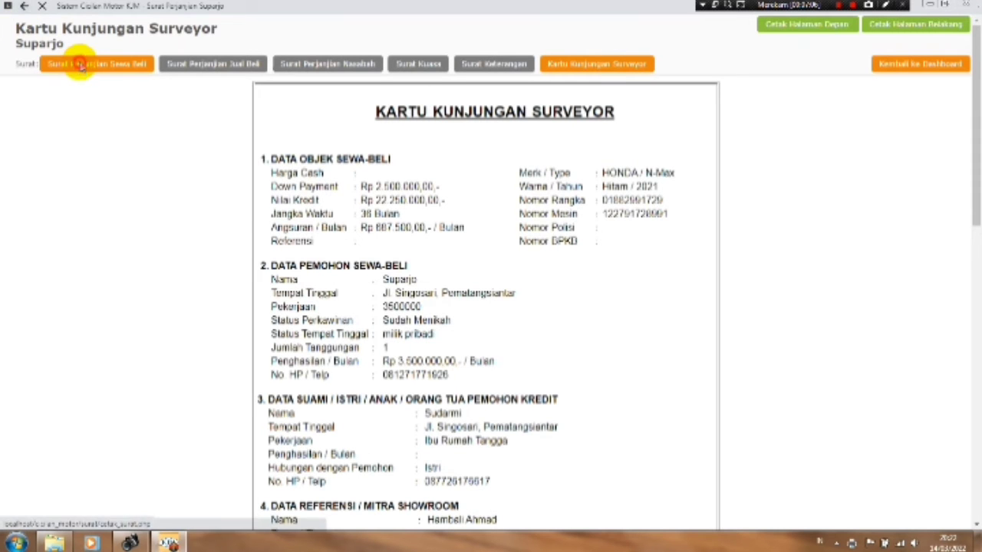
pyautogui.click(79, 64)
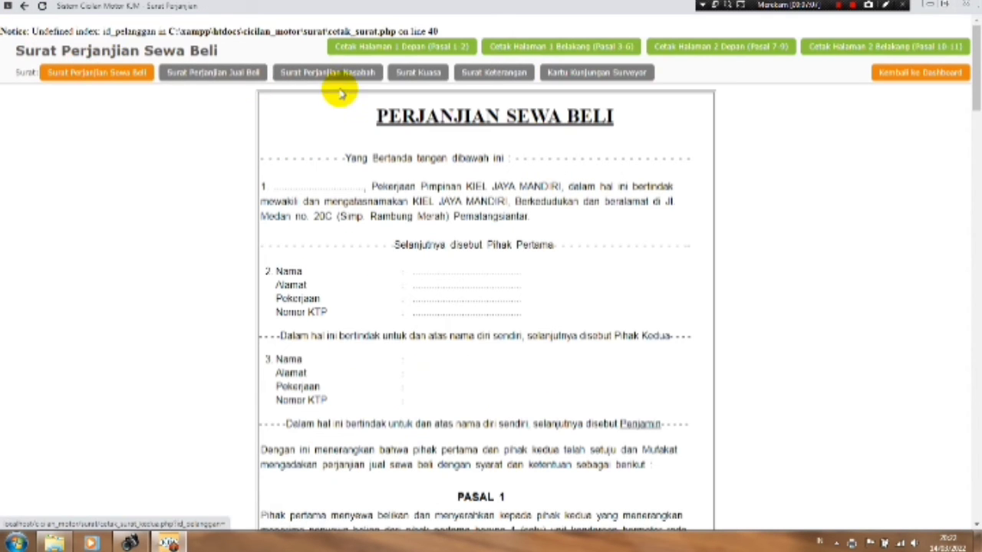
pyautogui.click(64, 76)
pyautogui.click(26, 6)
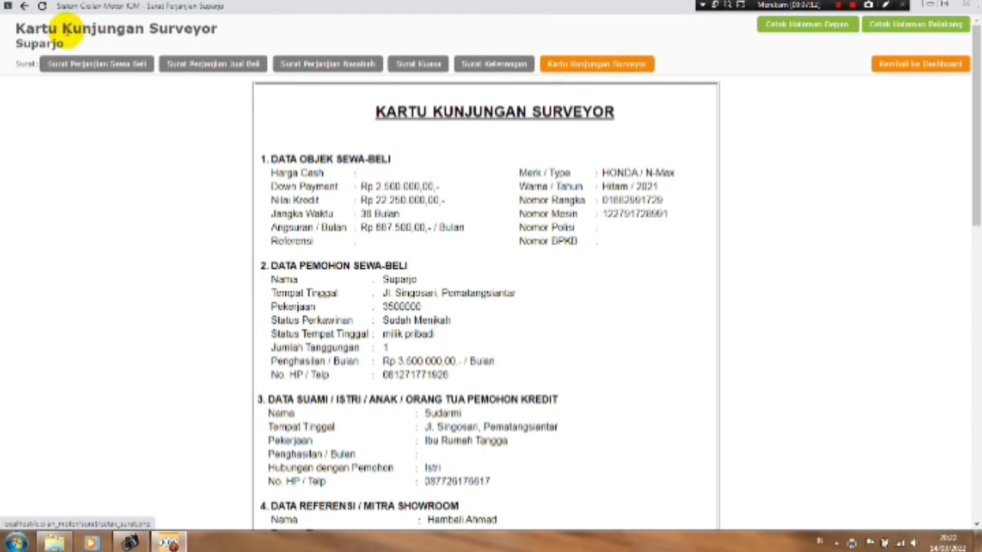
pyautogui.click(24, 7)
pyautogui.click(24, 6)
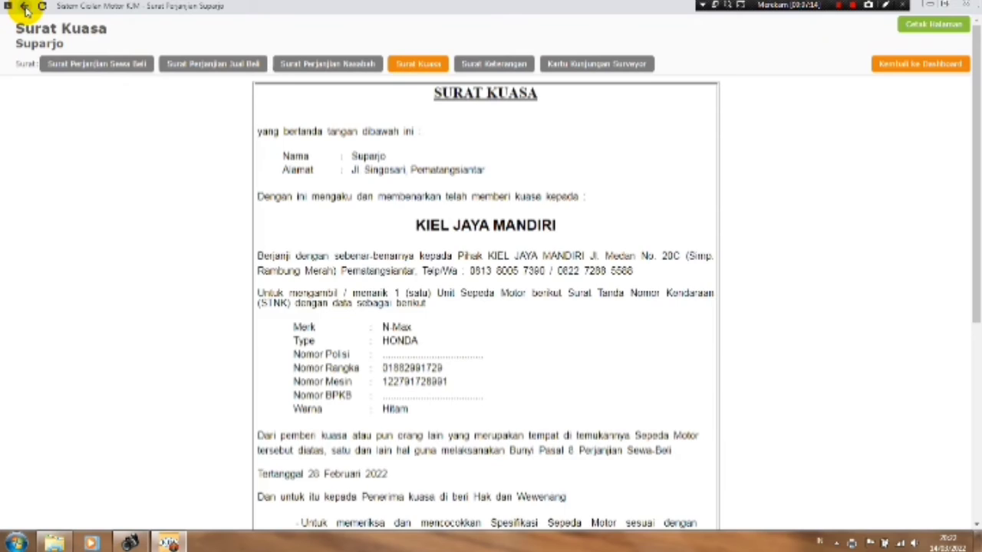
pyautogui.click(24, 7)
pyautogui.click(25, 7)
pyautogui.click(25, 6)
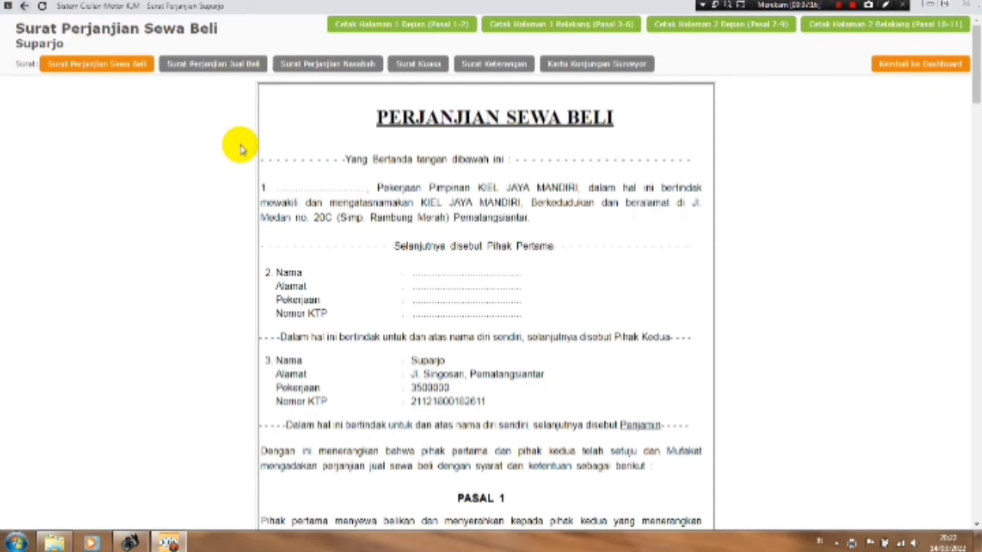
# Preview two agreement pages for printing, cancel both, and return to the dashboard
pyautogui.click(401, 28)
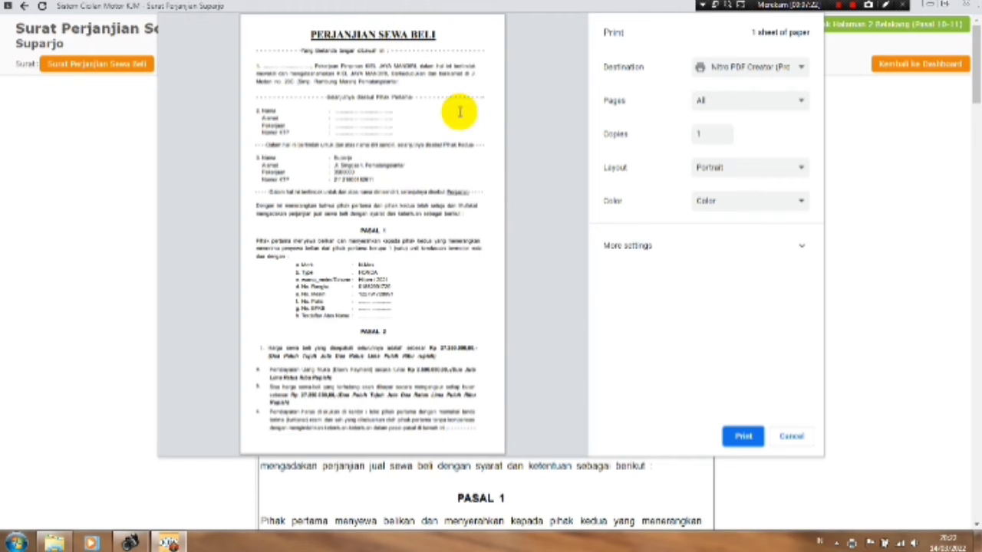
pyautogui.click(792, 438)
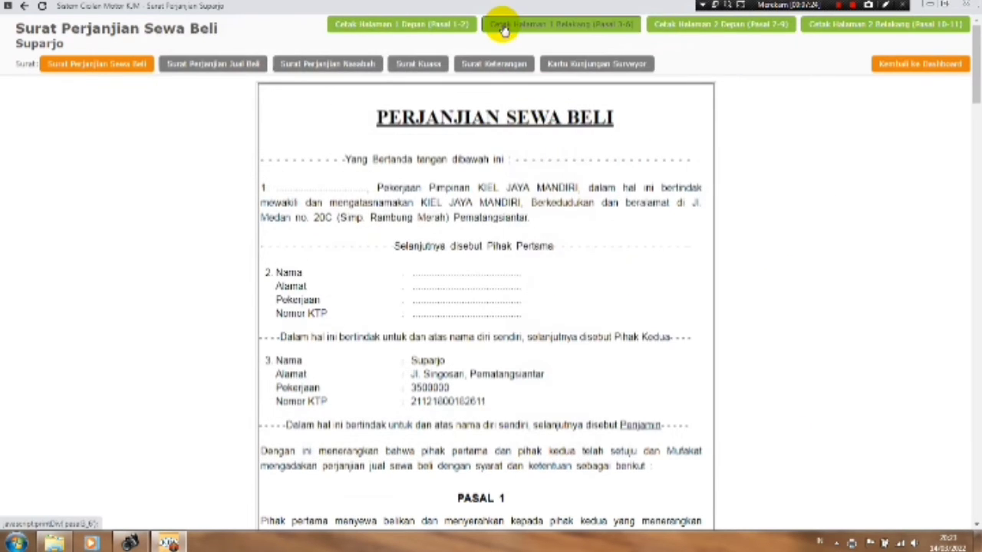
pyautogui.click(503, 27)
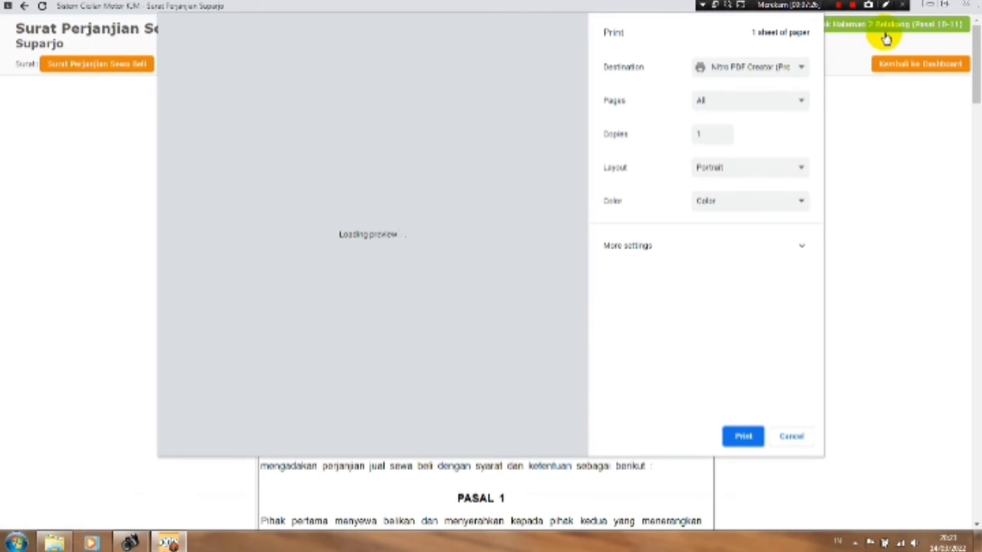
pyautogui.click(798, 438)
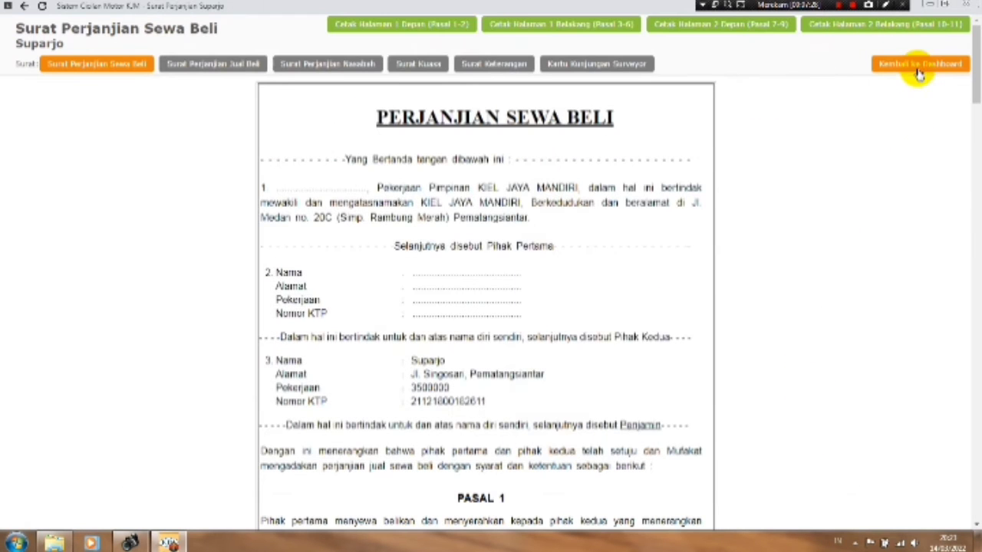
pyautogui.click(917, 64)
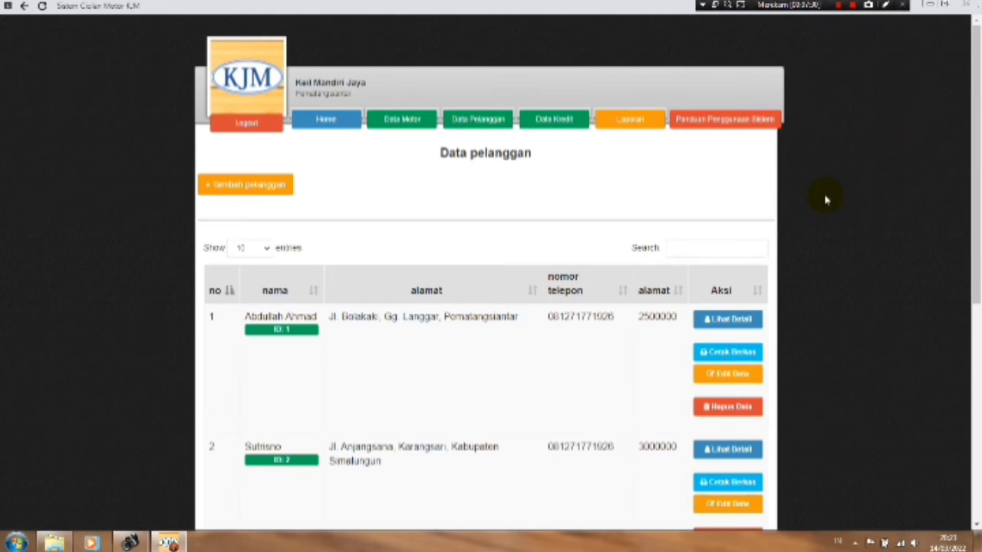
# Filter the paid-installment report to 28 February–1 March 2022 with Sortir Data
pyautogui.click(633, 123)
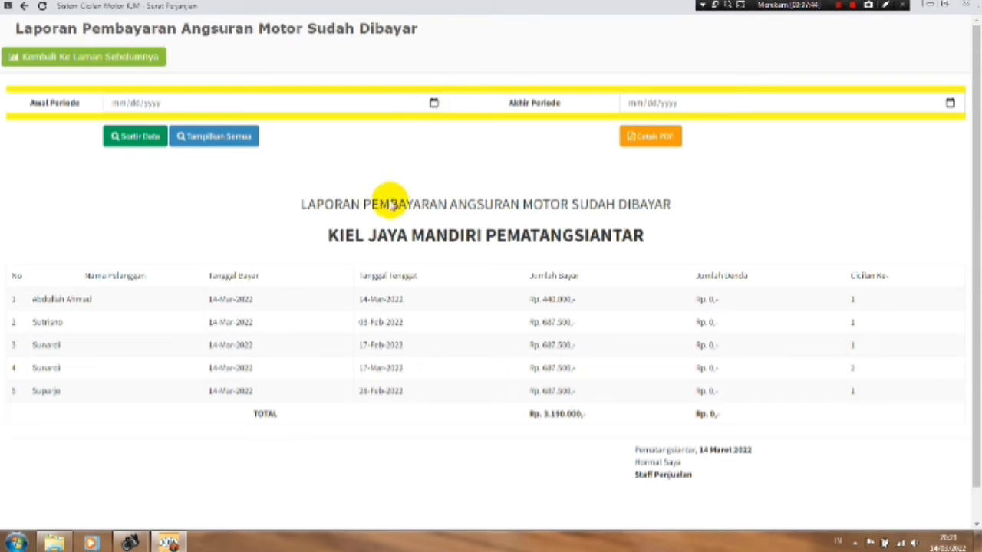
pyautogui.click(435, 104)
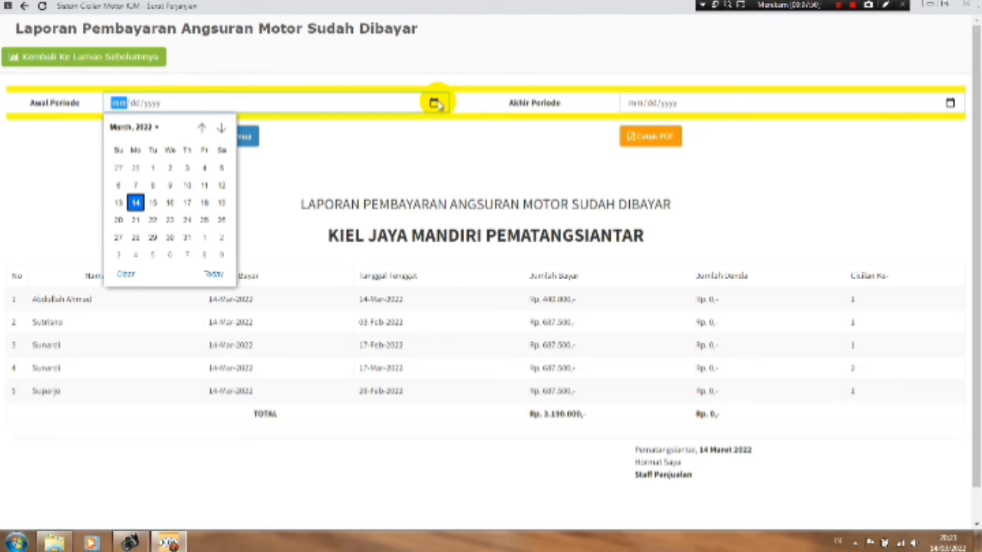
pyautogui.click(137, 168)
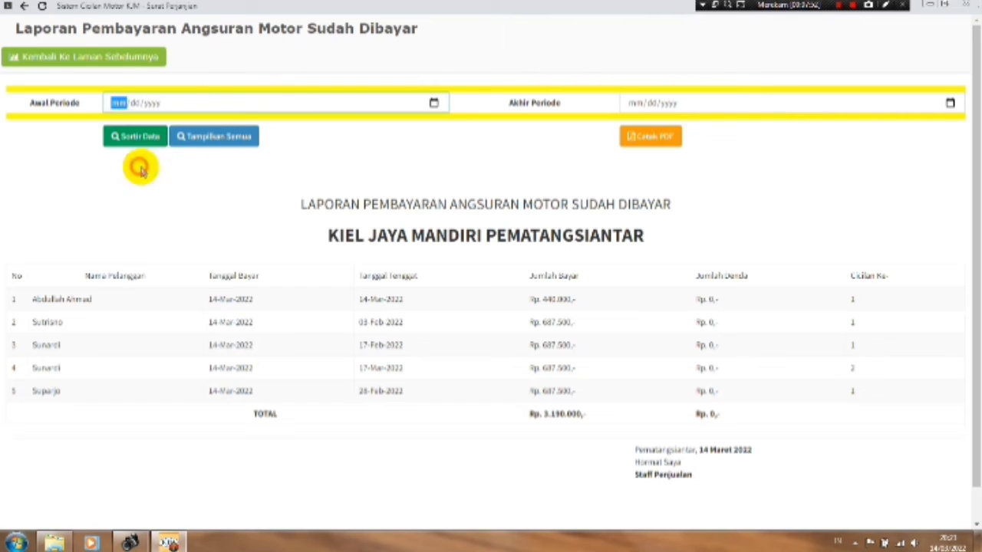
pyautogui.click(950, 102)
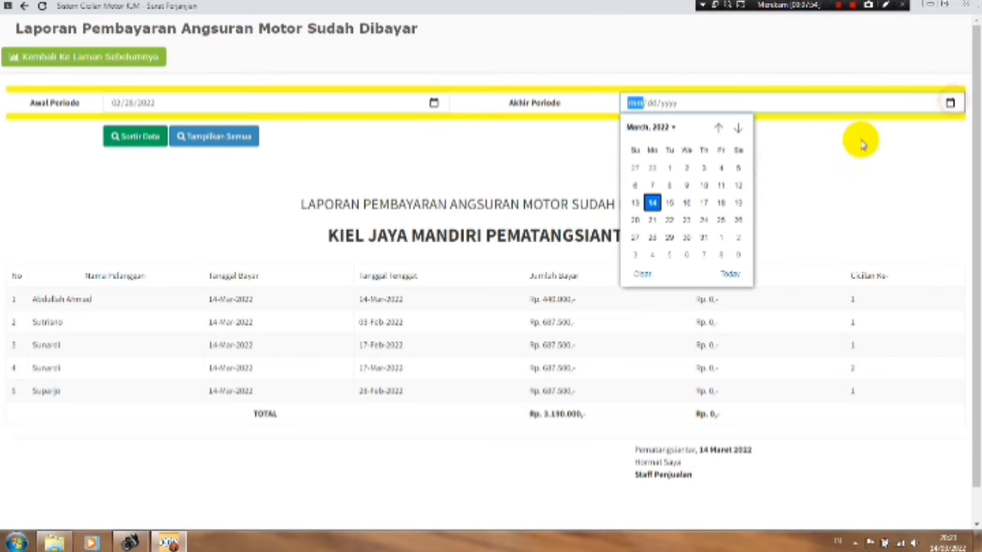
pyautogui.click(670, 168)
pyautogui.click(150, 138)
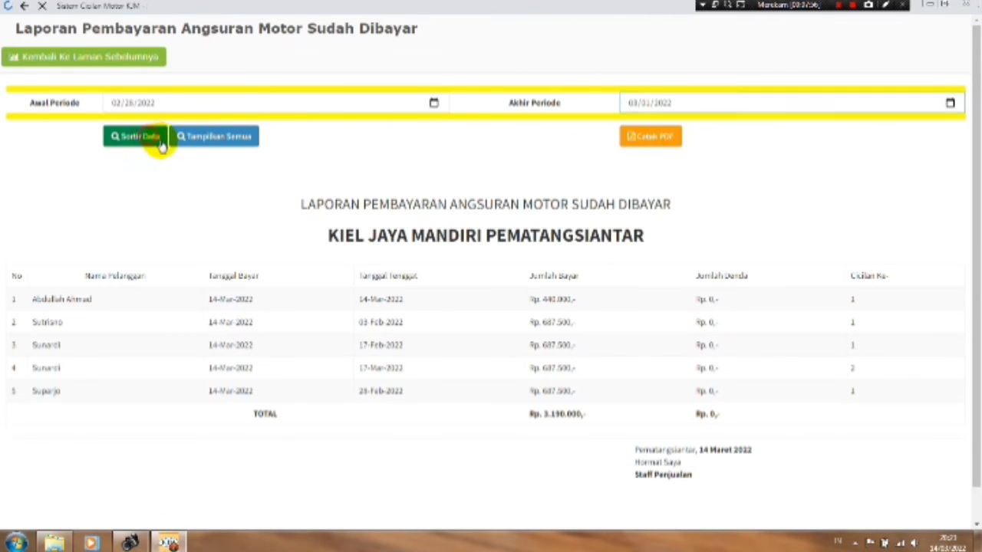
pyautogui.moveTo(110, 314); pyautogui.dragTo(816, 309)
pyautogui.click(817, 315)
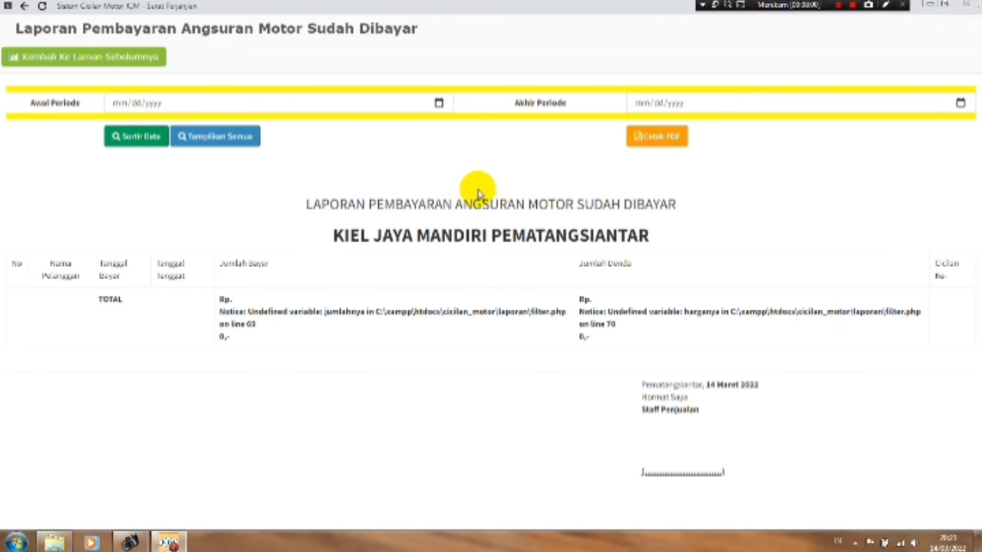
# Show all paid installments again, then go back to the report categories
pyautogui.click(236, 138)
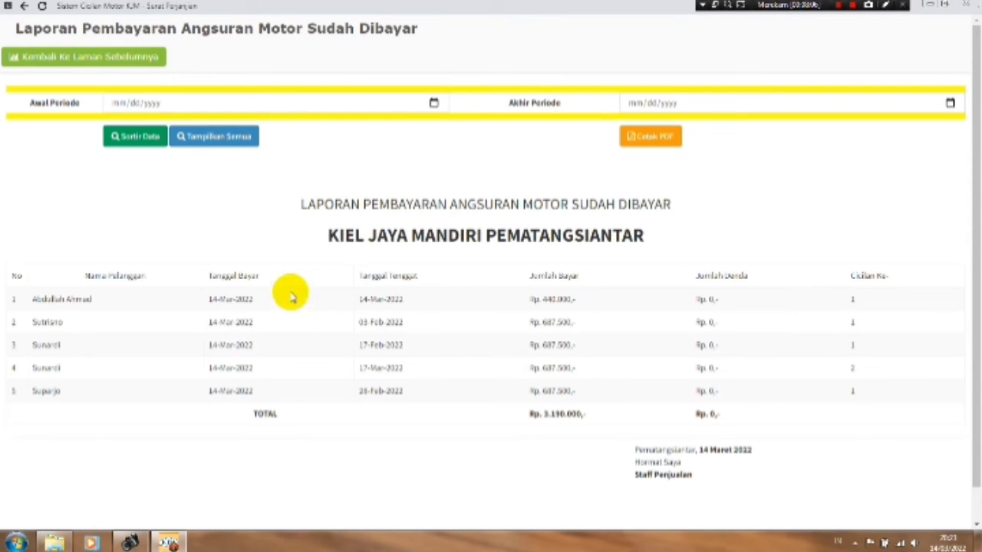
pyautogui.moveTo(230, 298)
pyautogui.mouseDown()
pyautogui.moveTo(230, 369)
pyautogui.moveTo(249, 299)
pyautogui.mouseUp()
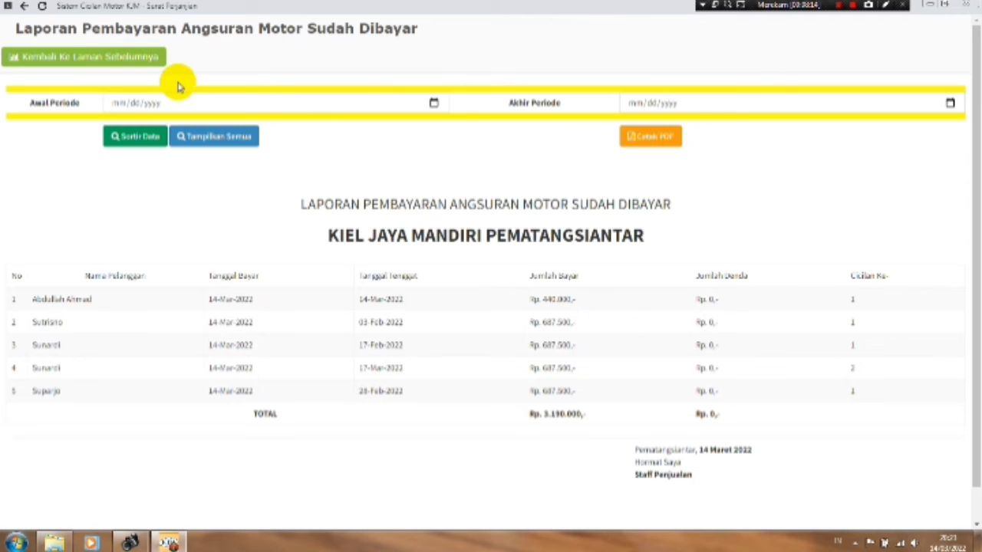
pyautogui.click(136, 56)
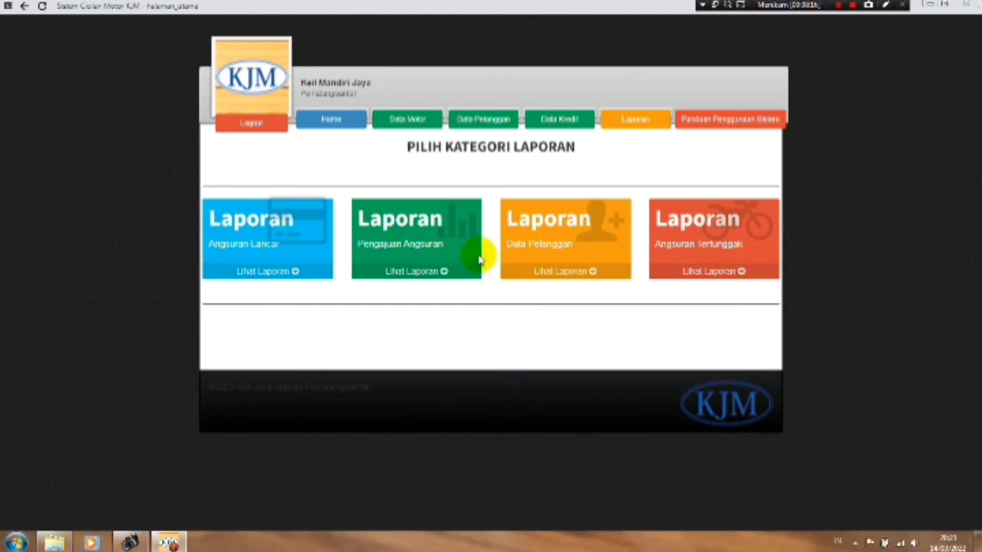
# Filter the credit application report to a period starting 28 February 2022
pyautogui.click(442, 273)
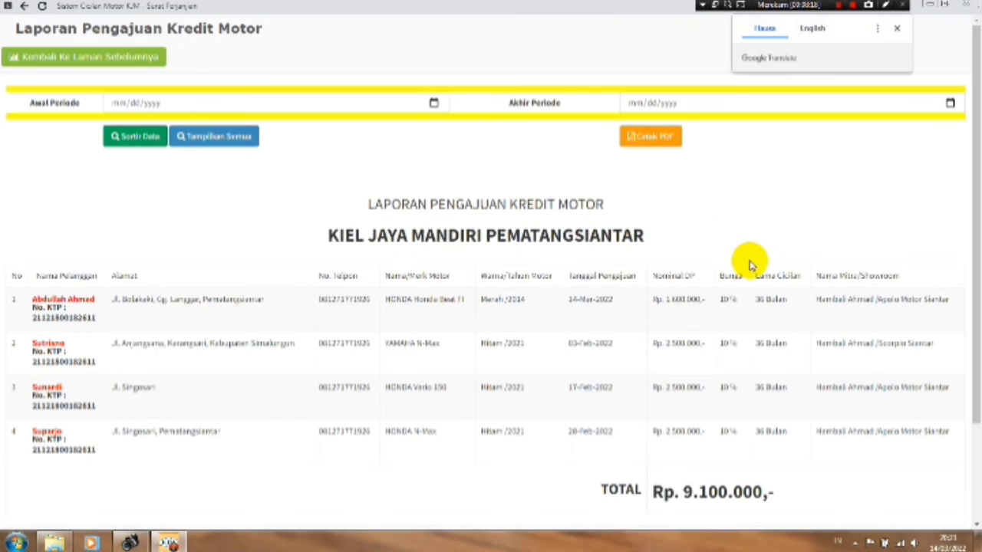
pyautogui.click(434, 105)
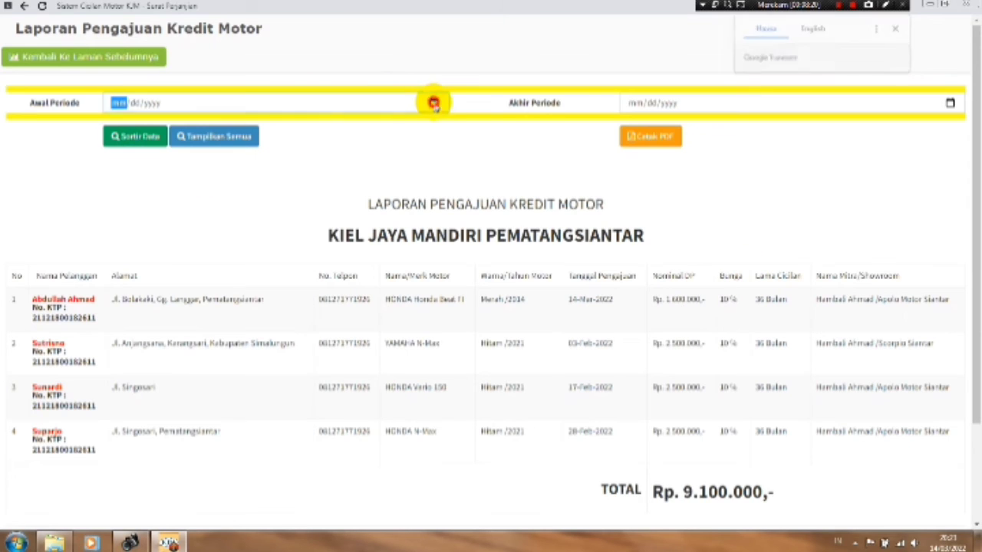
pyautogui.click(138, 169)
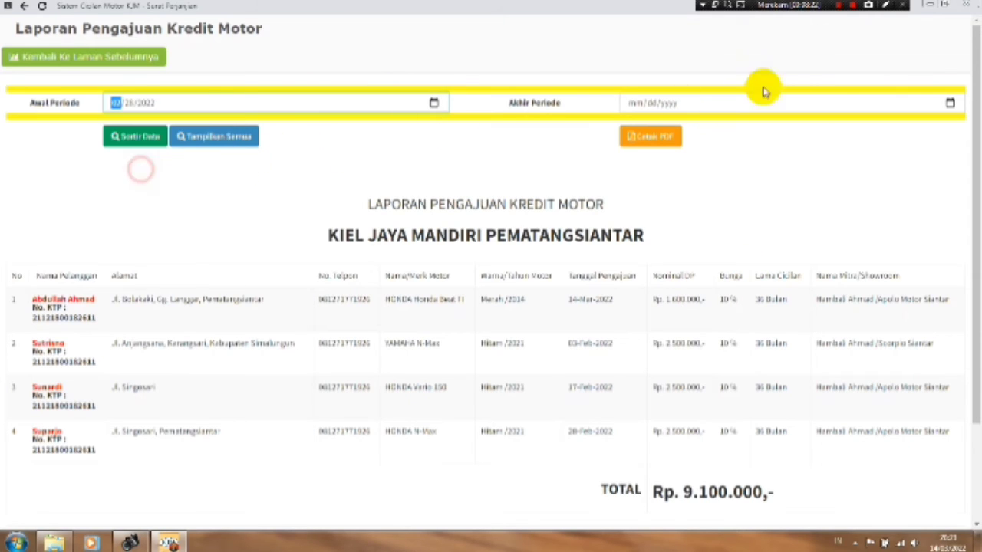
pyautogui.click(949, 103)
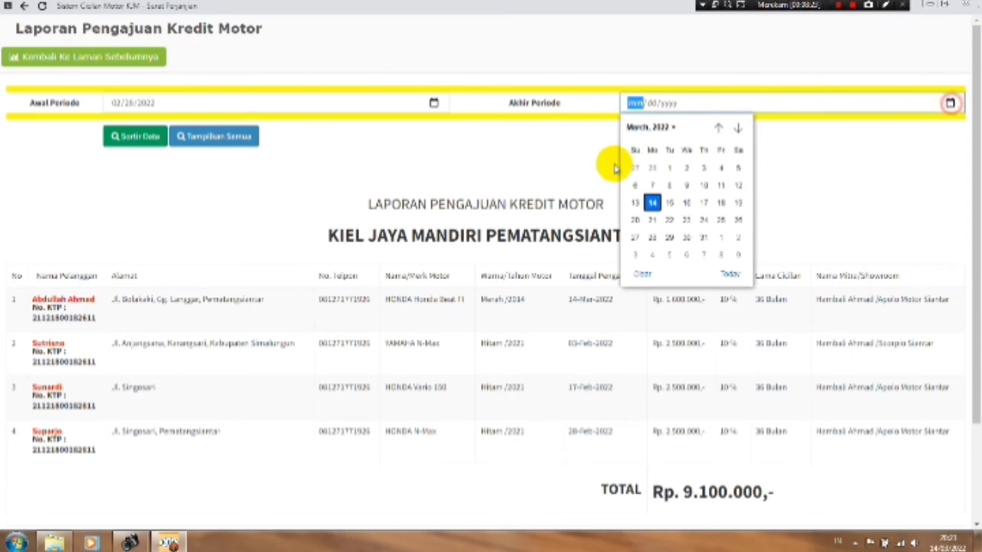
pyautogui.click(666, 168)
pyautogui.click(143, 136)
pyautogui.moveTo(69, 306); pyautogui.dragTo(289, 312)
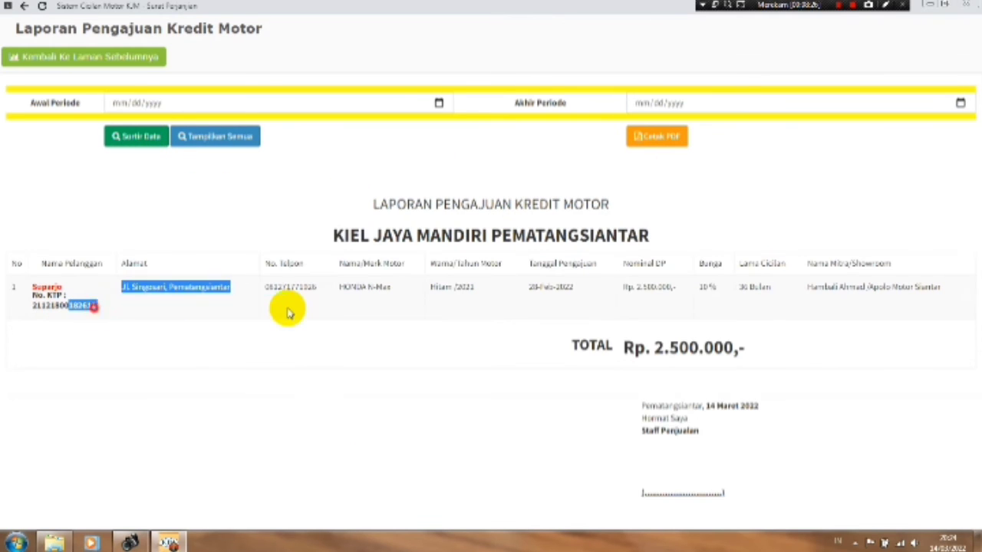
pyautogui.click(287, 310)
# Show all records, preview the report as PDF, cancel, and return to the report categories
pyautogui.click(244, 139)
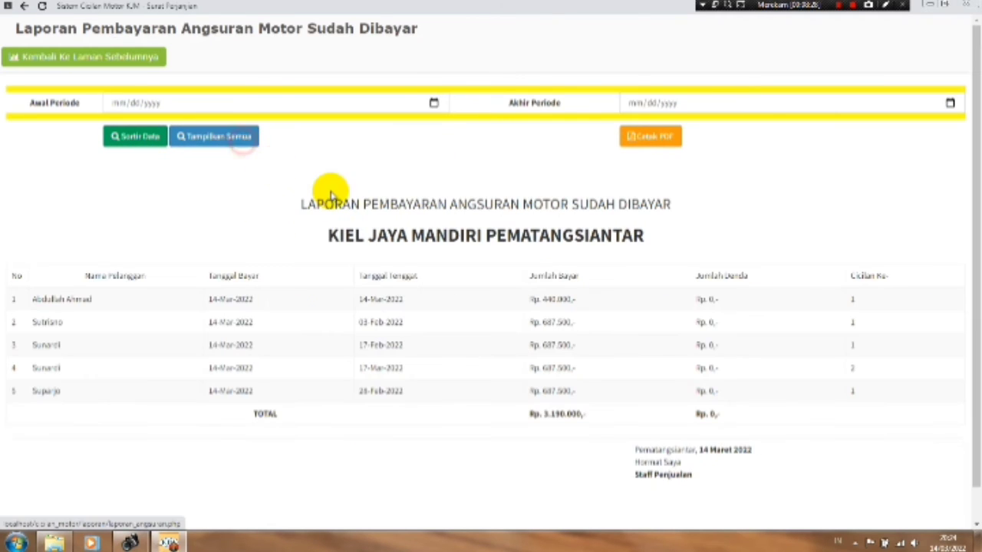
pyautogui.click(651, 138)
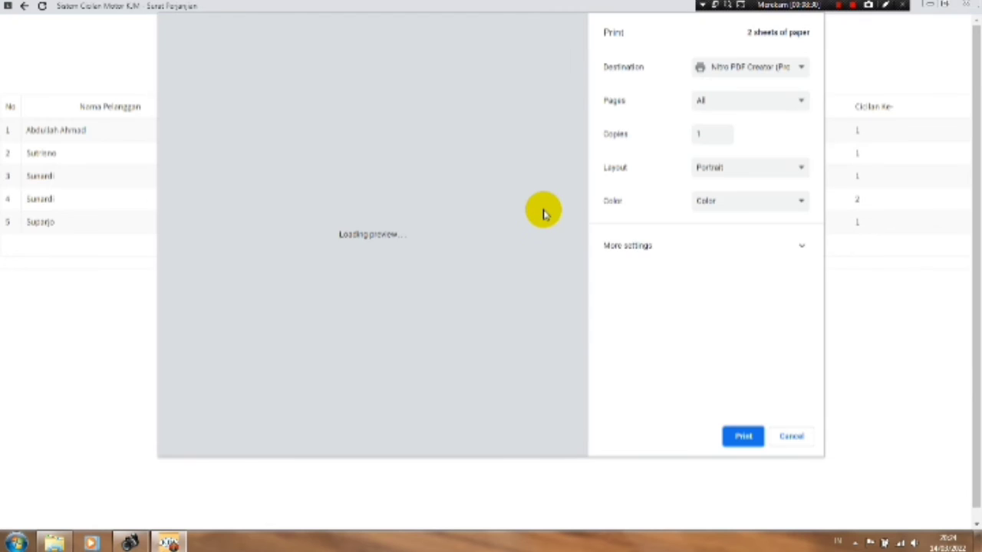
pyautogui.click(798, 437)
pyautogui.click(135, 60)
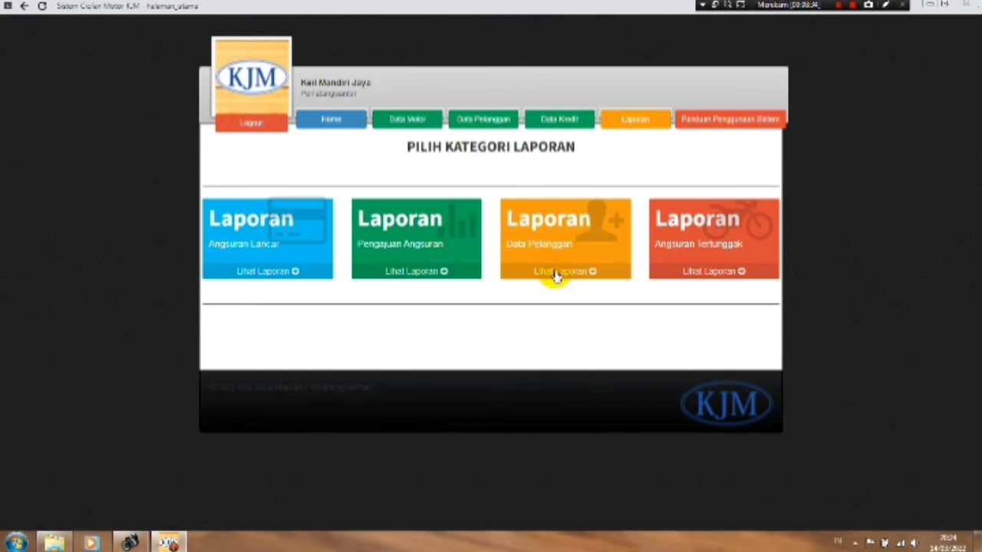
# Glance at the customer data report, then scroll through the overdue installments report
pyautogui.click(556, 273)
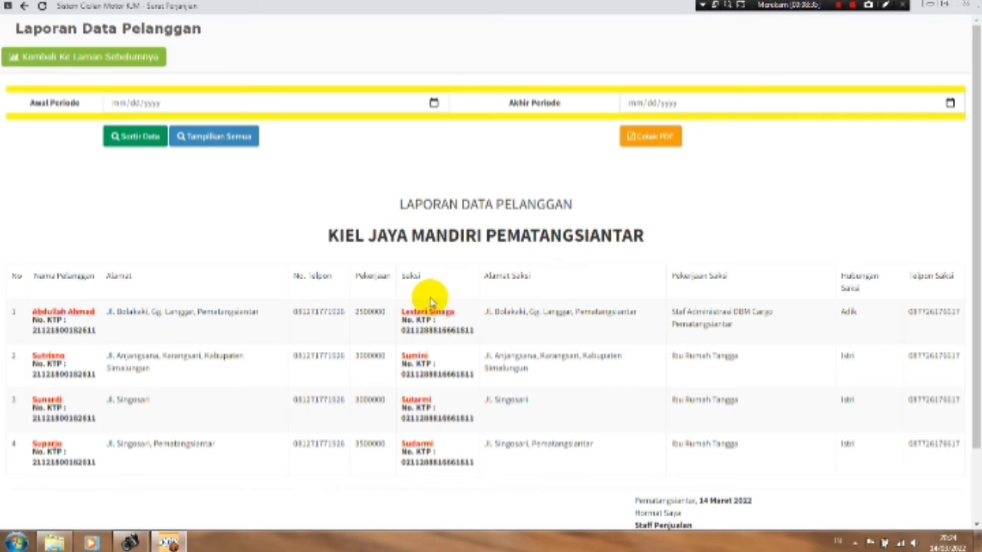
pyautogui.click(150, 61)
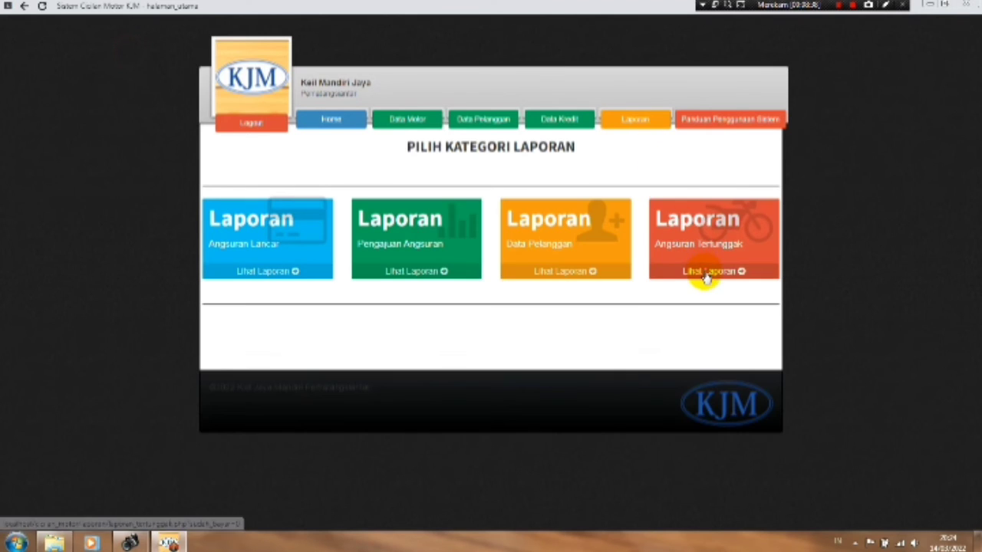
pyautogui.click(706, 274)
pyautogui.scroll(-5, 186, 340)
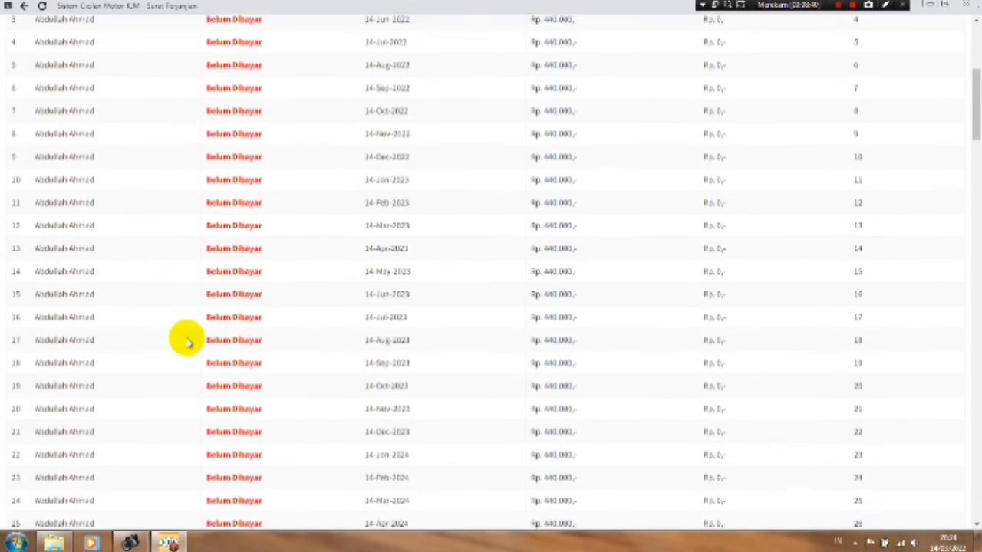
pyautogui.scroll(-20, 186, 340)
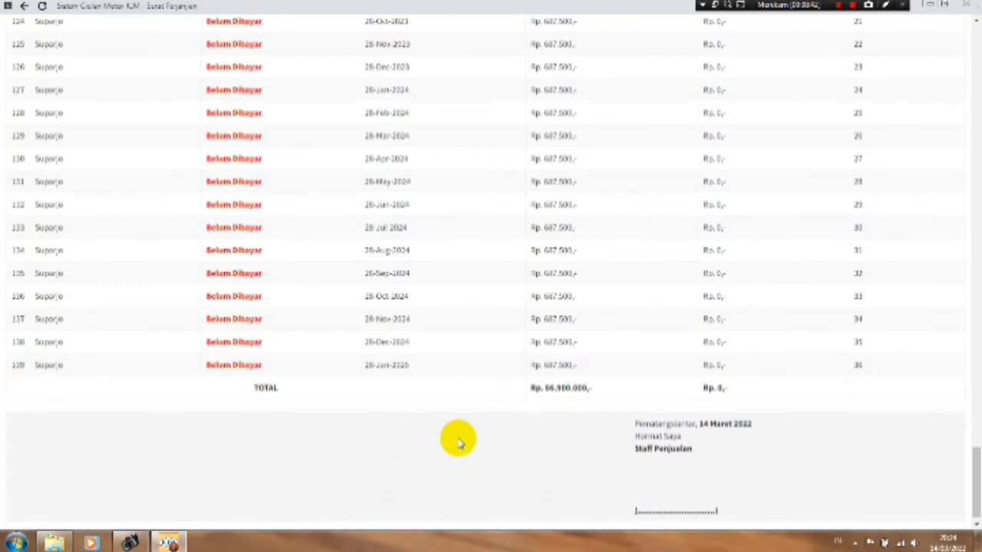
pyautogui.moveTo(532, 394); pyautogui.dragTo(618, 385)
pyautogui.scroll(5, 234, 246)
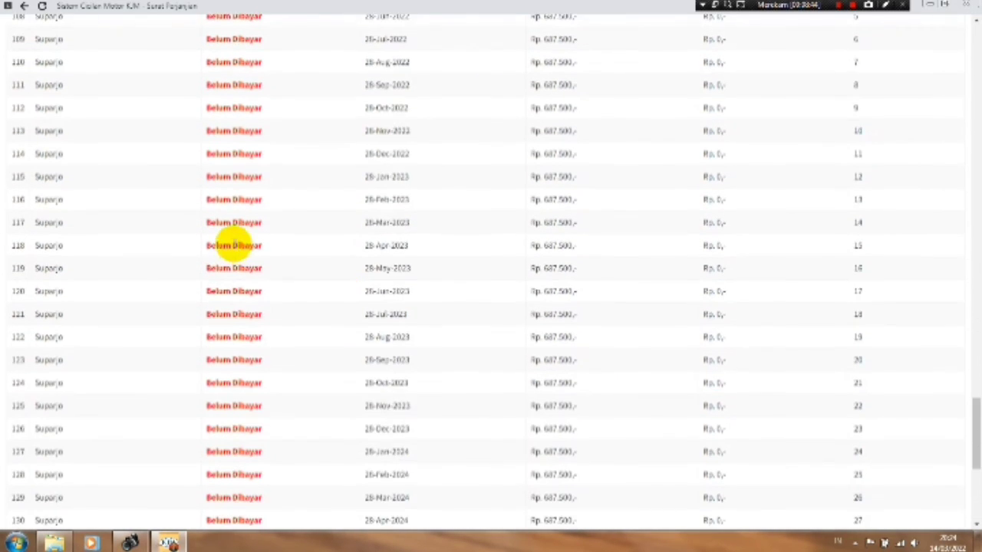
pyautogui.scroll(-5, 561, 281)
pyautogui.moveTo(545, 378); pyautogui.dragTo(577, 388)
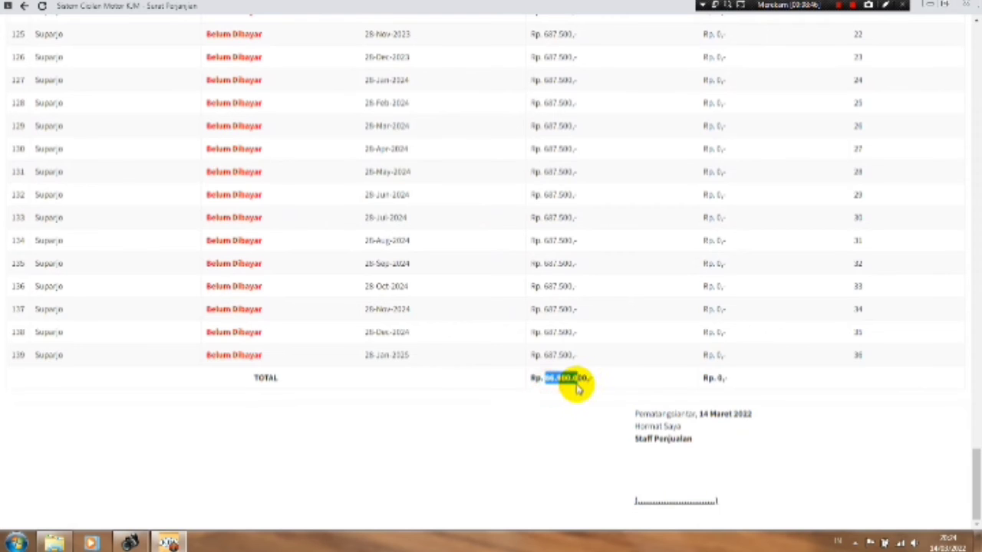
pyautogui.scroll(20, 491, 336)
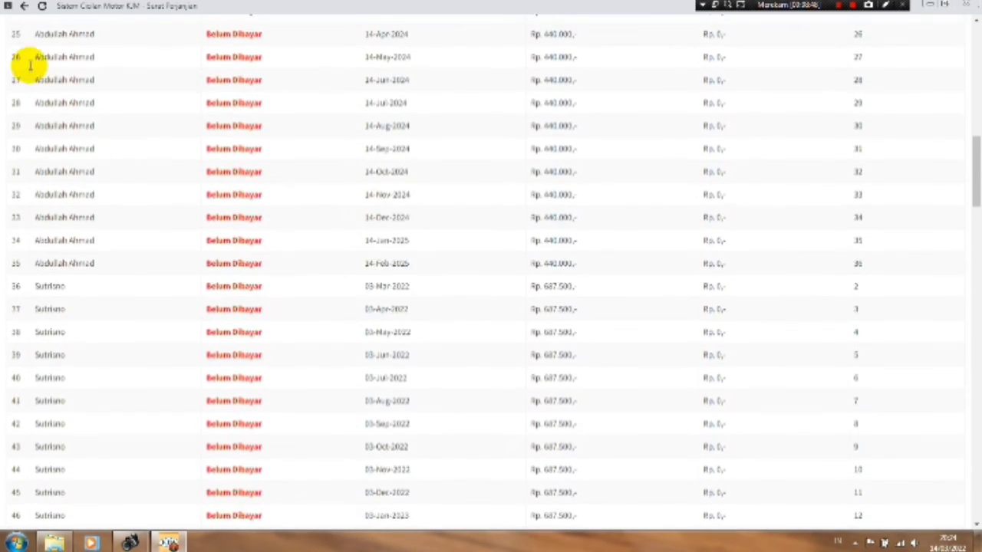
pyautogui.scroll(5, 30, 65)
pyautogui.click(24, 6)
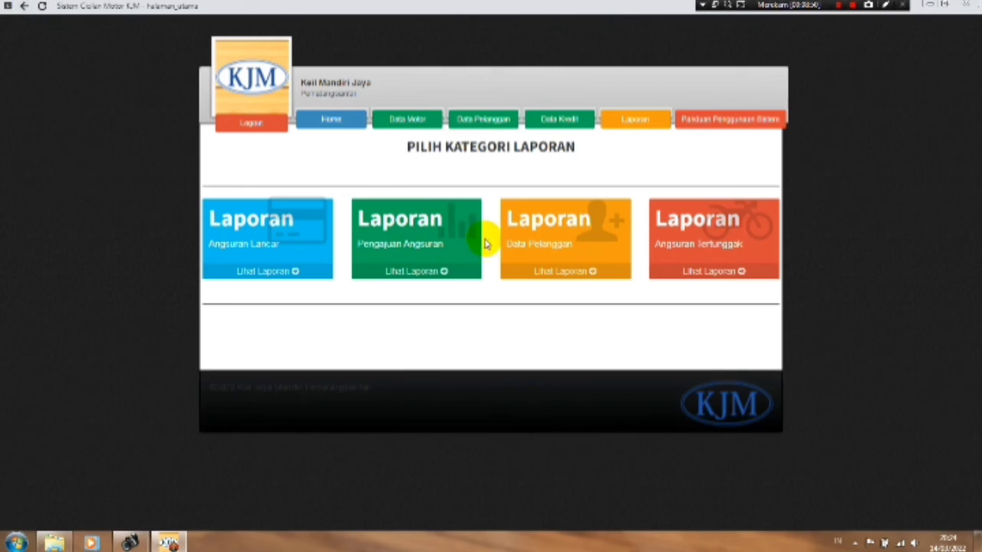
# Open the Angsuran Lancar report, check its Rp 3.190.000 total, and return to categories
pyautogui.click(292, 272)
pyautogui.scroll(-1, 548, 366)
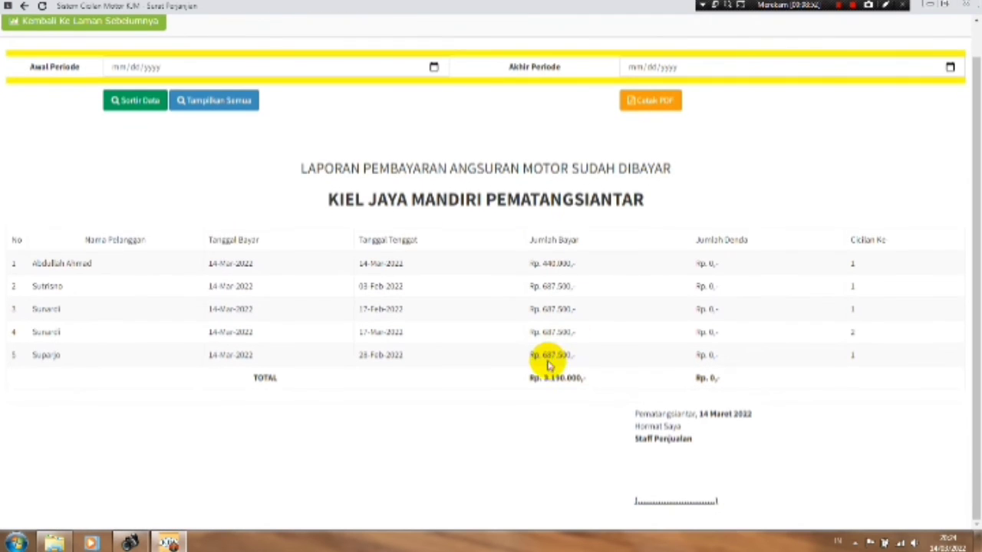
pyautogui.moveTo(547, 366); pyautogui.dragTo(607, 386)
pyautogui.click(607, 386)
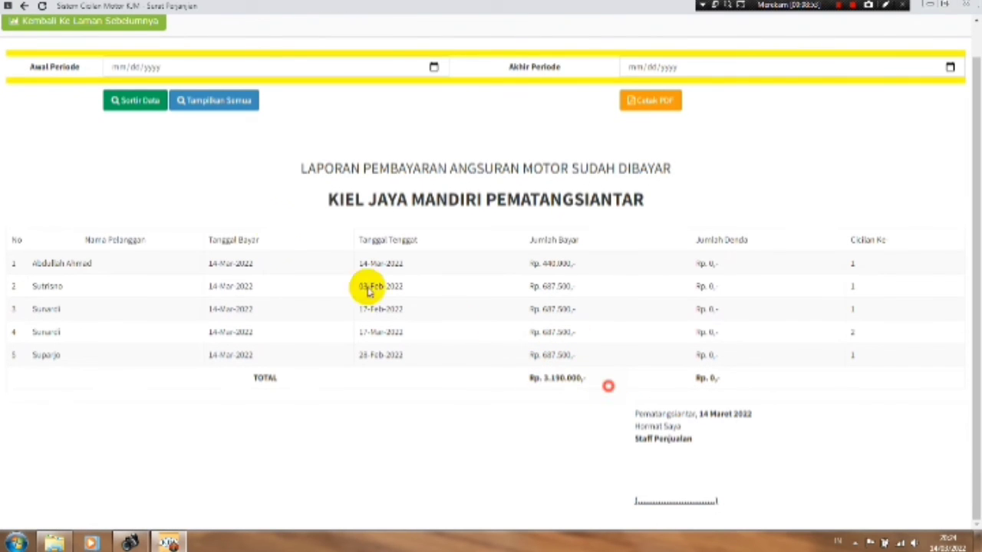
pyautogui.click(121, 32)
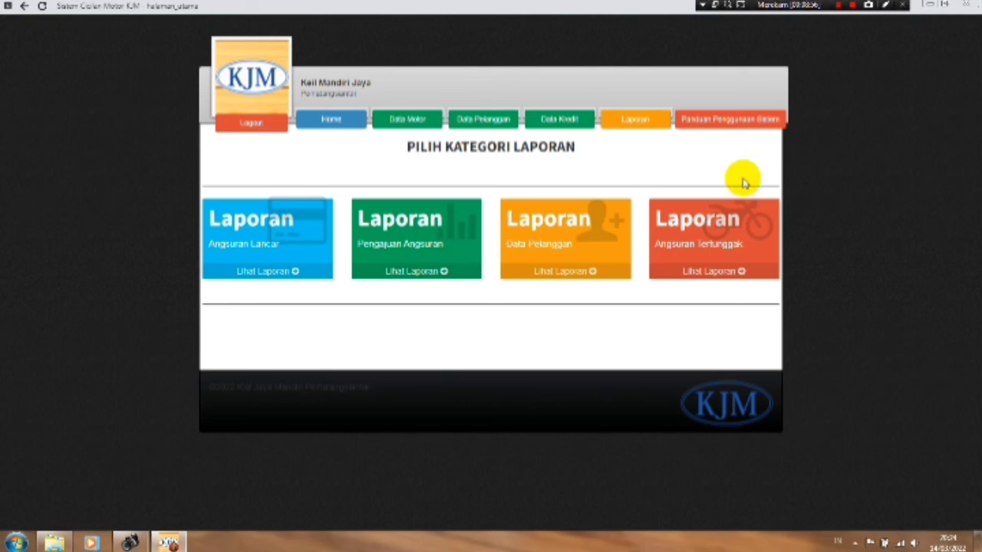
# Open the usage guide from customer data and view the customer-detail example screenshots
pyautogui.click(328, 121)
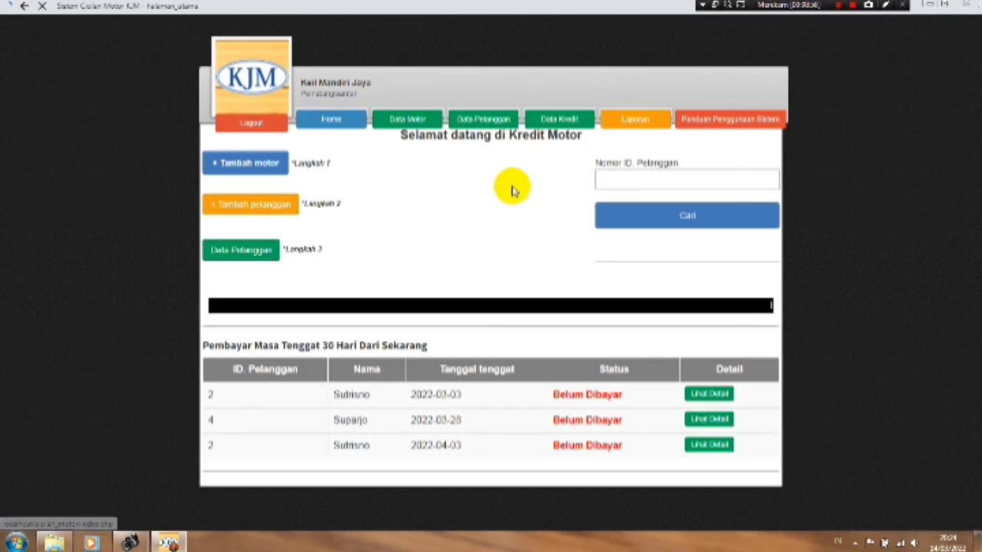
pyautogui.click(461, 118)
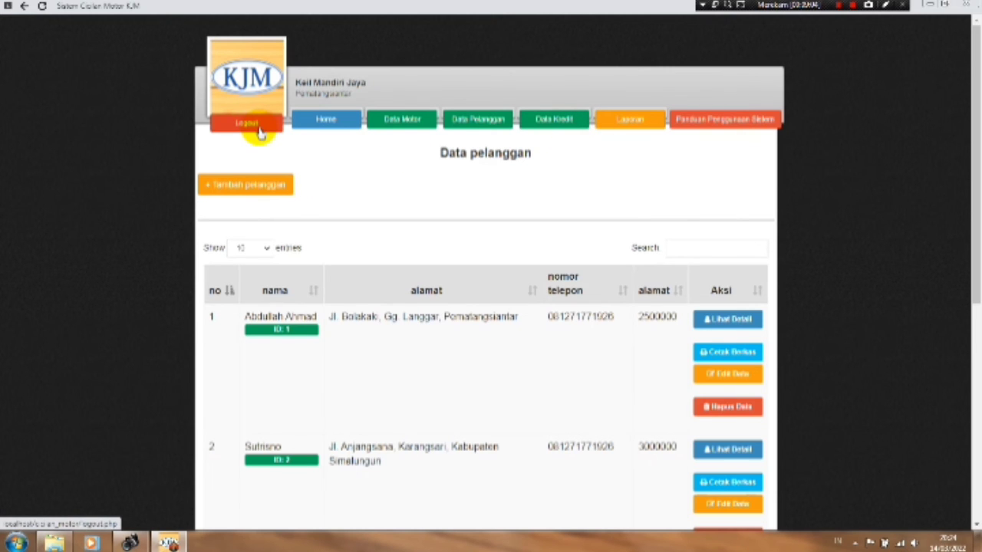
pyautogui.click(735, 125)
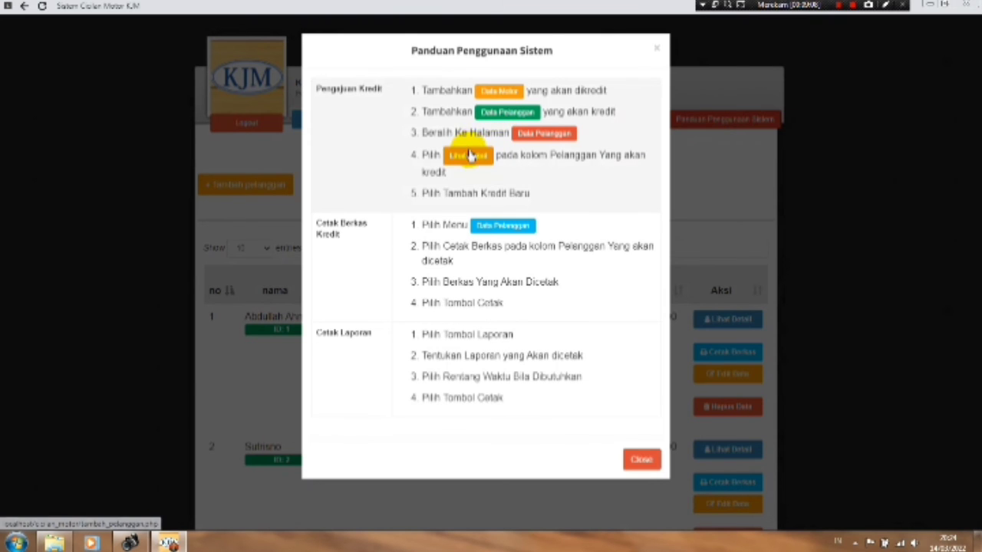
pyautogui.click(468, 154)
pyautogui.scroll(-5, 441, 193)
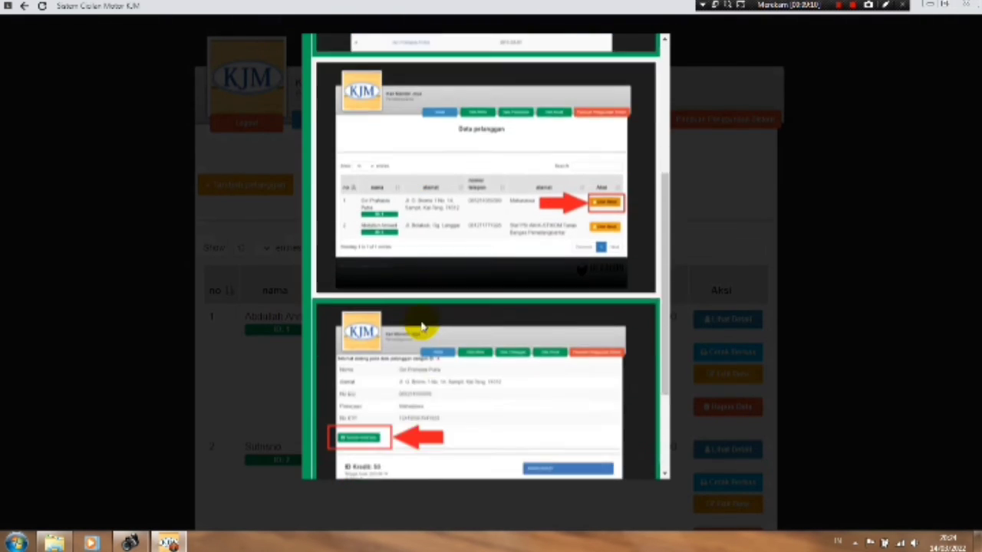
pyautogui.scroll(8, 520, 324)
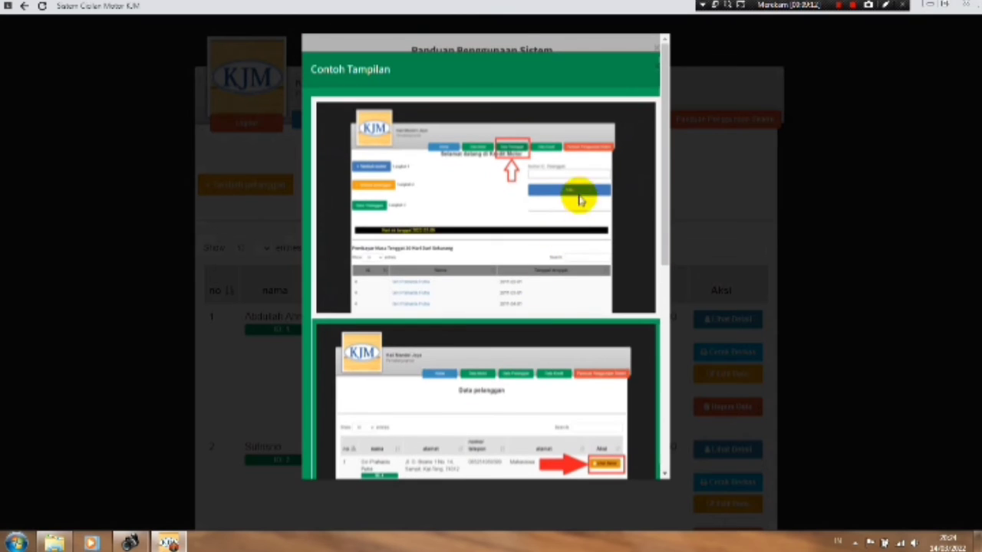
pyautogui.click(656, 71)
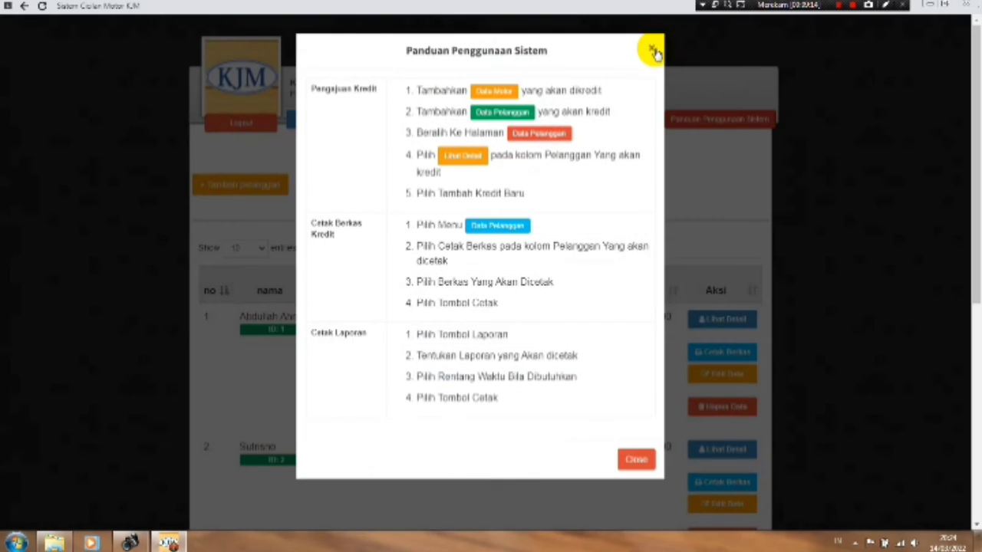
# Close the usage guide, log out, and pick the saved username on the login page
pyautogui.click(654, 52)
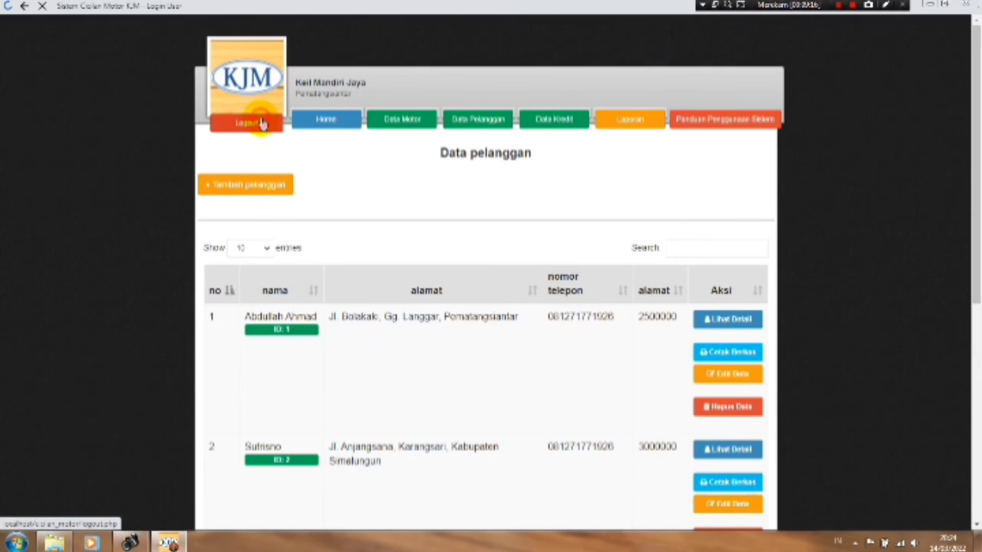
pyautogui.click(261, 122)
pyautogui.click(456, 182)
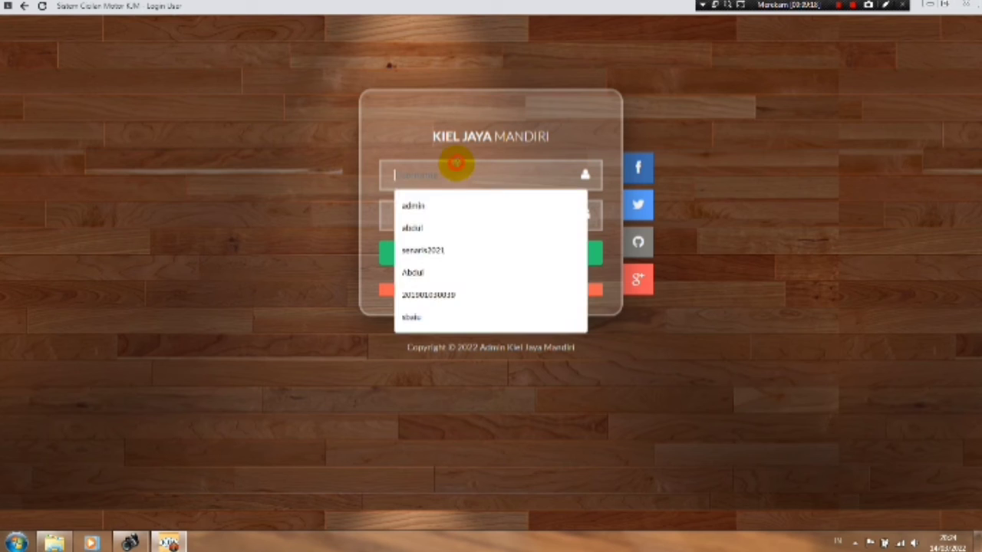
# Sign in as administrator and dismiss Chrome's password warning and save prompt
pyautogui.click(422, 204)
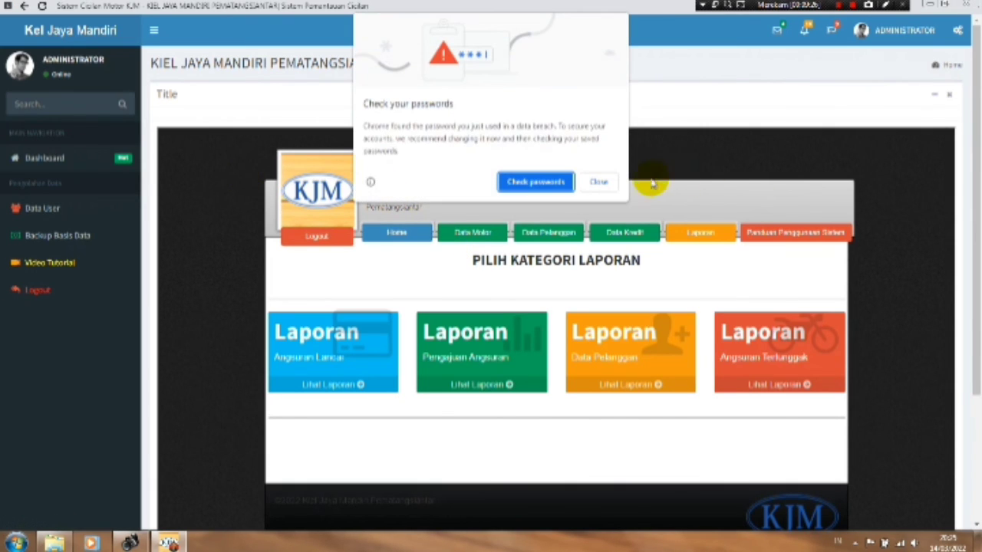
pyautogui.click(597, 181)
pyautogui.click(883, 179)
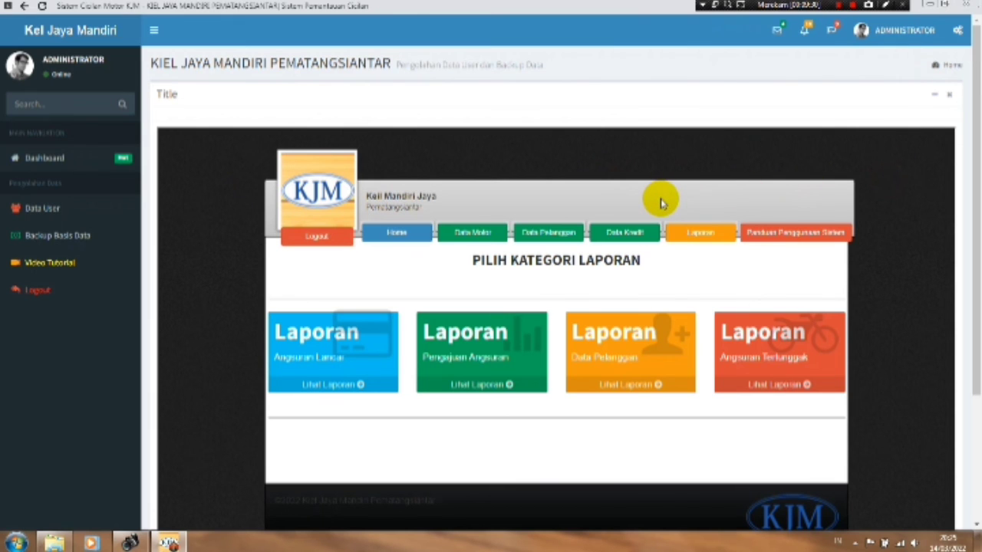
# View the Data User list, open the Tambah Data User form, and inspect the Level User options
pyautogui.click(66, 208)
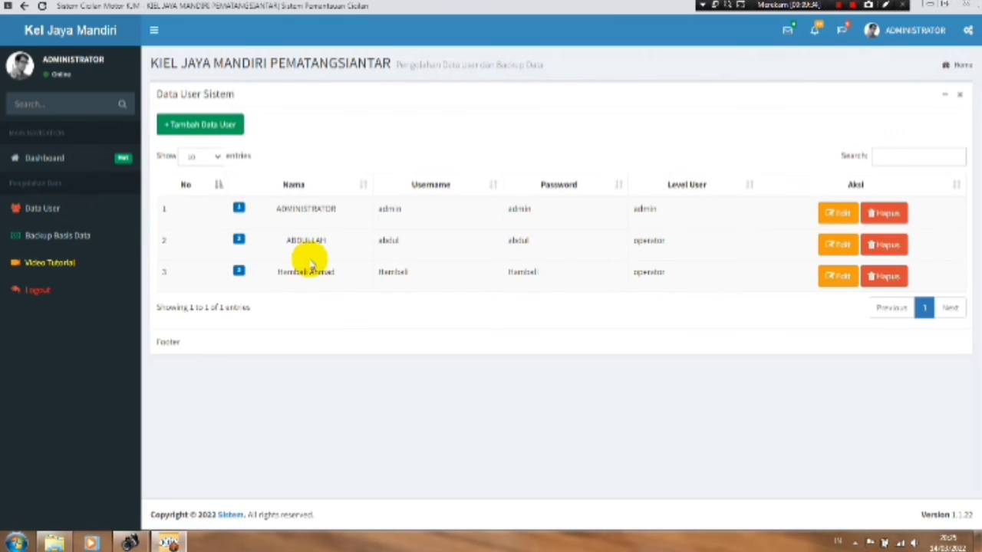
pyautogui.moveTo(307, 270); pyautogui.dragTo(390, 271)
pyautogui.click(240, 127)
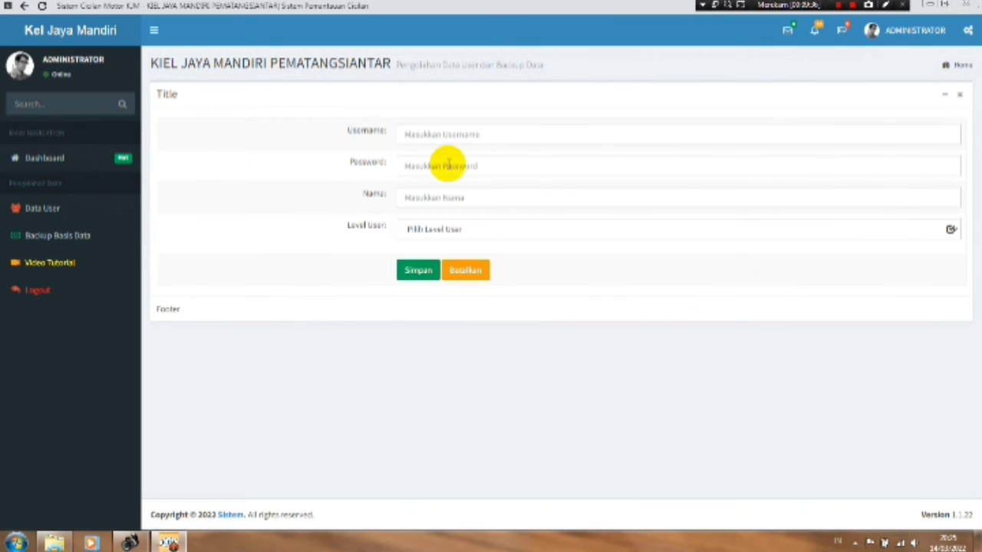
pyautogui.click(459, 228)
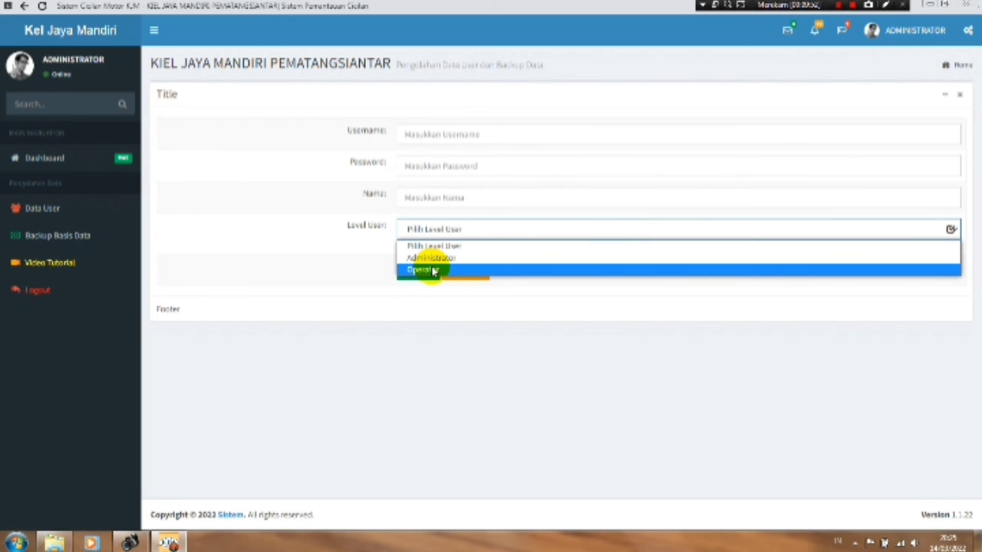
pyautogui.click(298, 256)
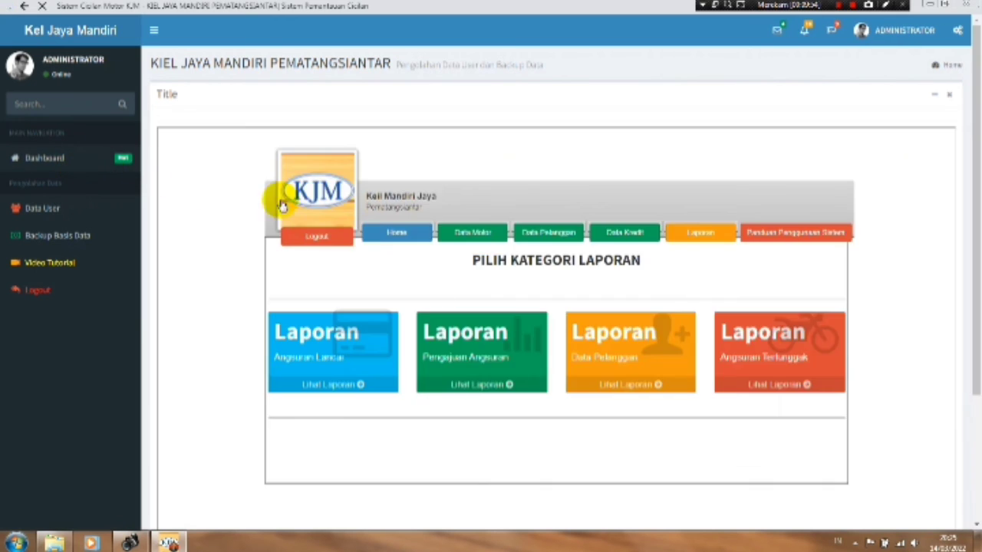
# Preview the Angsuran Lancar report's PDF print from the admin dashboard, cancel, then open Backup Basis Data
pyautogui.click(686, 228)
pyautogui.scroll(-1, 560, 307)
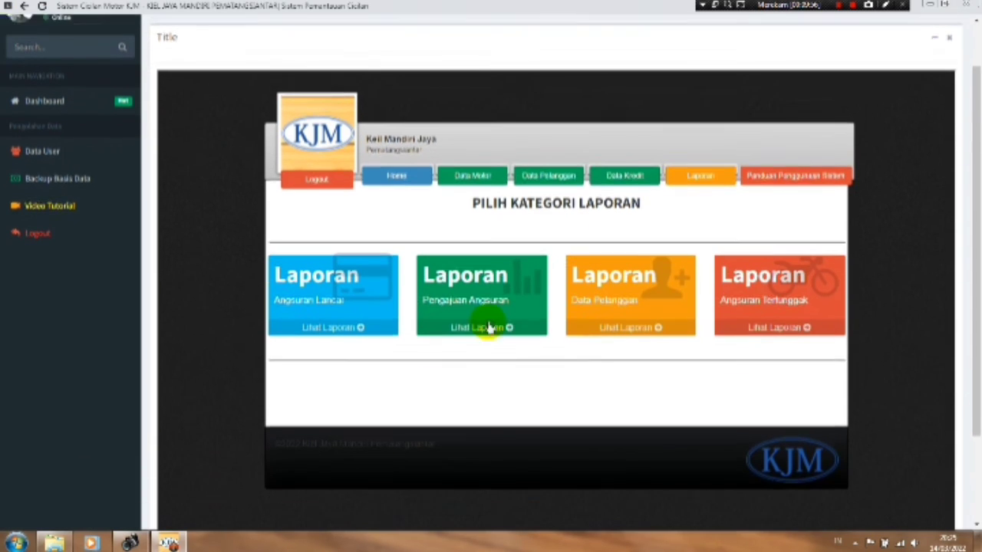
pyautogui.click(361, 321)
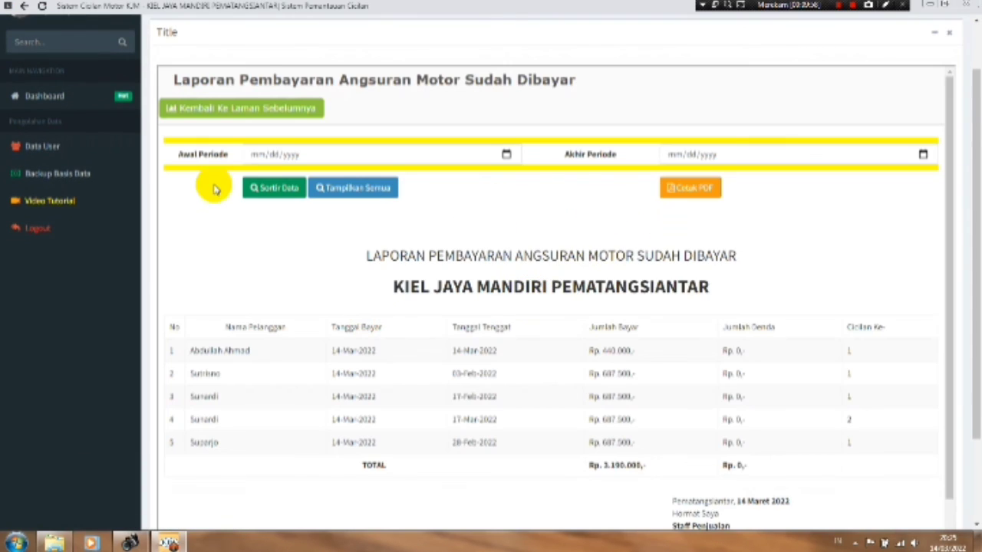
pyautogui.scroll(2, 212, 178)
pyautogui.click(675, 250)
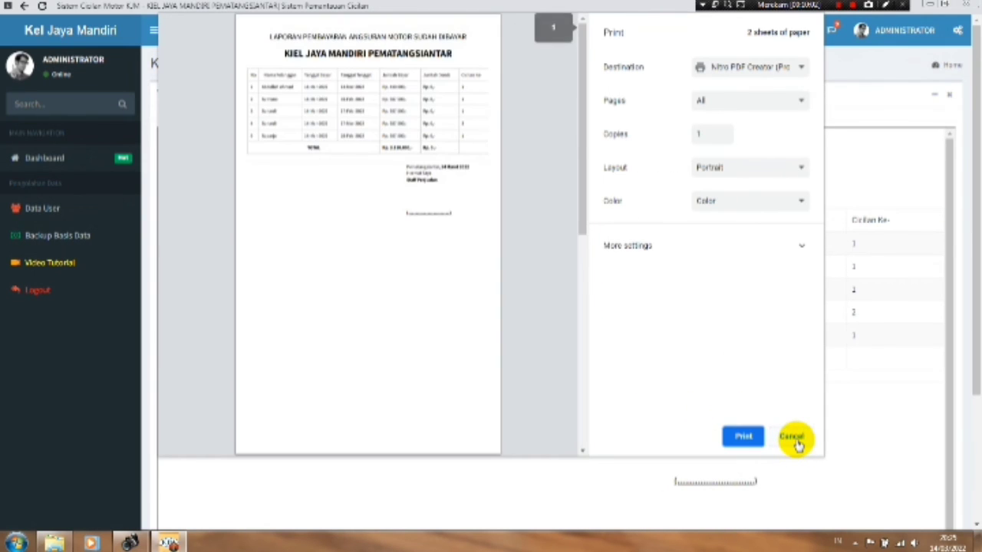
pyautogui.click(791, 437)
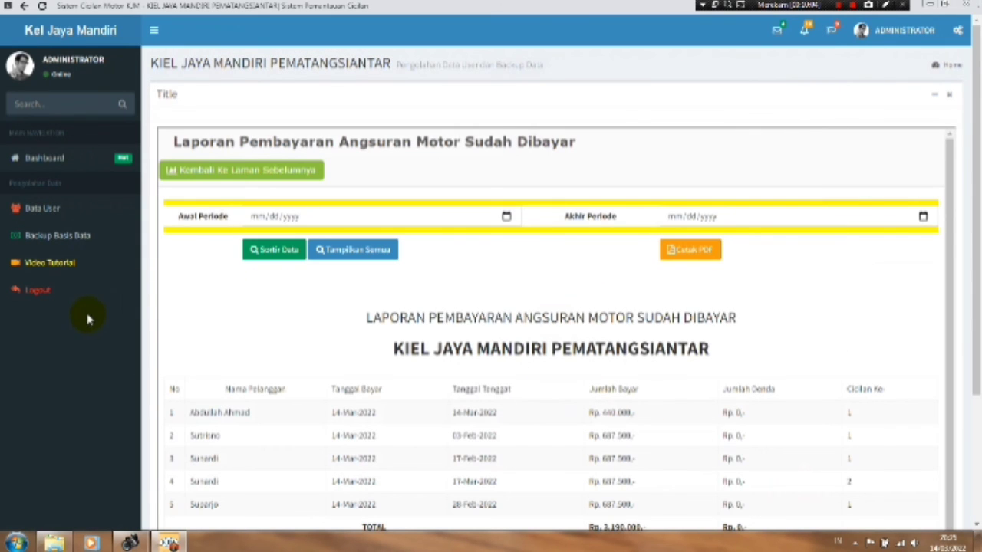
pyautogui.click(73, 237)
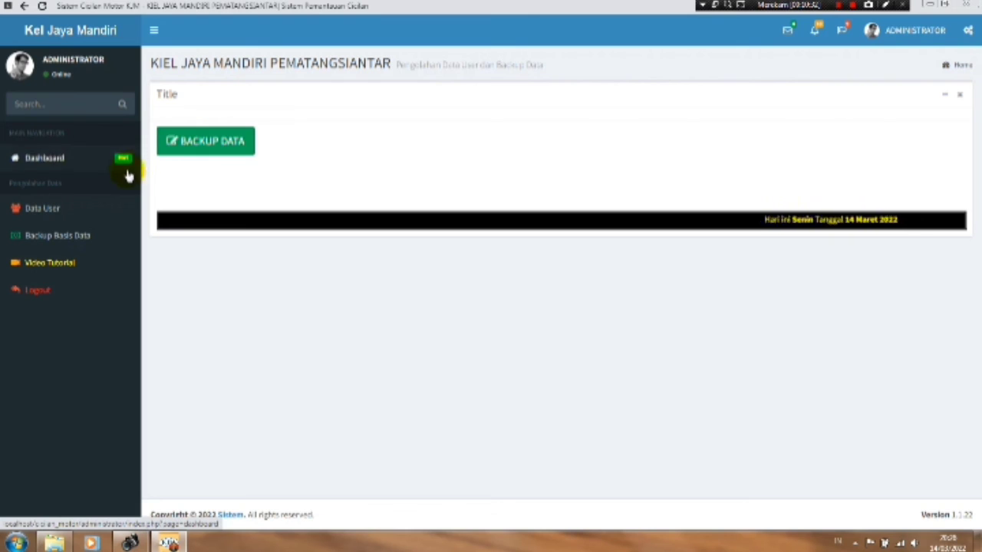
# Log out from the admin sidebar and stop the screen recording
pyautogui.click(48, 290)
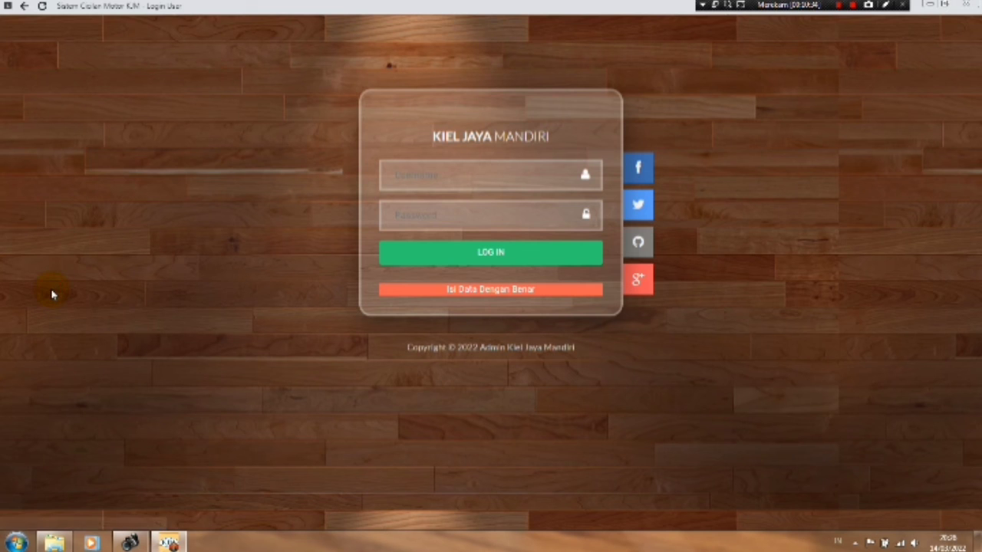
pyautogui.click(860, 7)
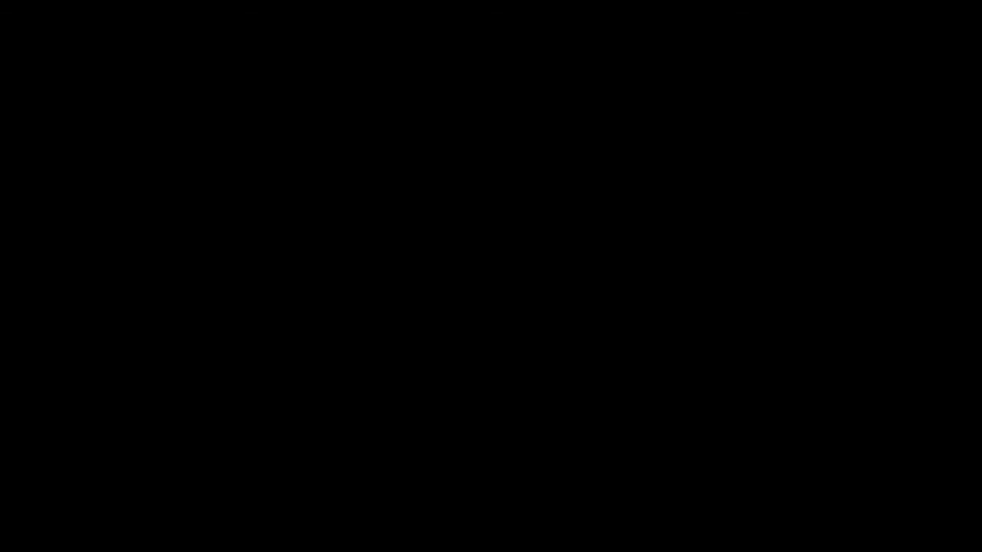